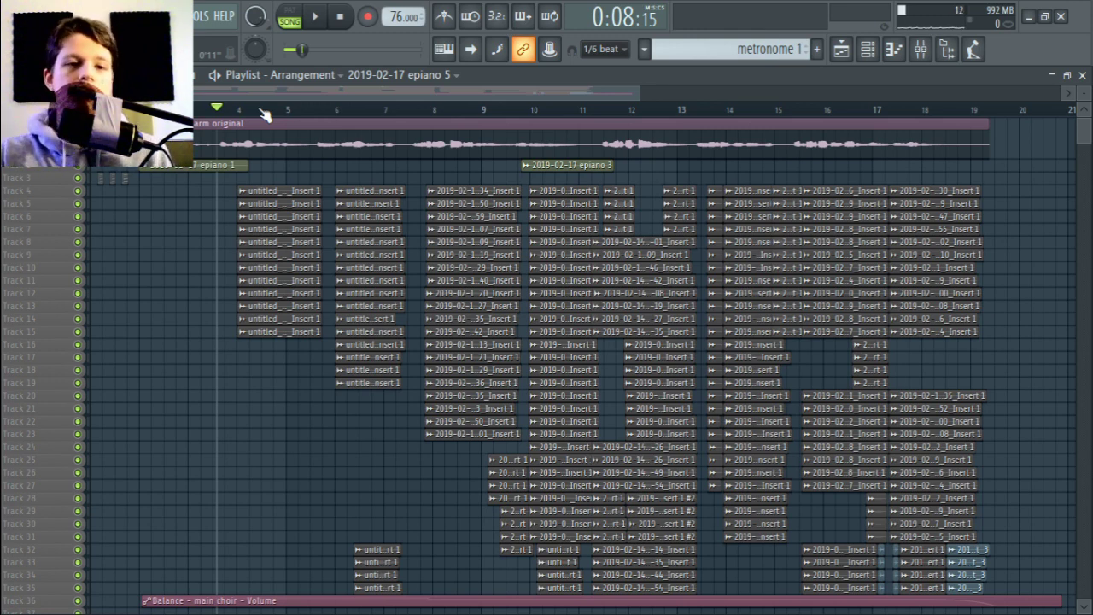
- Place the 2019-02-14 declicked audio clip on the first track after the arrangement and align its start to bar 21
mouse_move(535, 116)
left_mouse_down()
mouse_move(966, 117)
mouse_move(818, 141)
mouse_move(442, 115)
mouse_move(295, 127)
mouse_move(224, 119)
mouse_move(246, 137)
mouse_move(629, 134)
mouse_move(820, 110)
mouse_move(561, 110)
mouse_move(339, 133)
mouse_move(188, 119)
mouse_move(224, 120)
left_mouse_up()
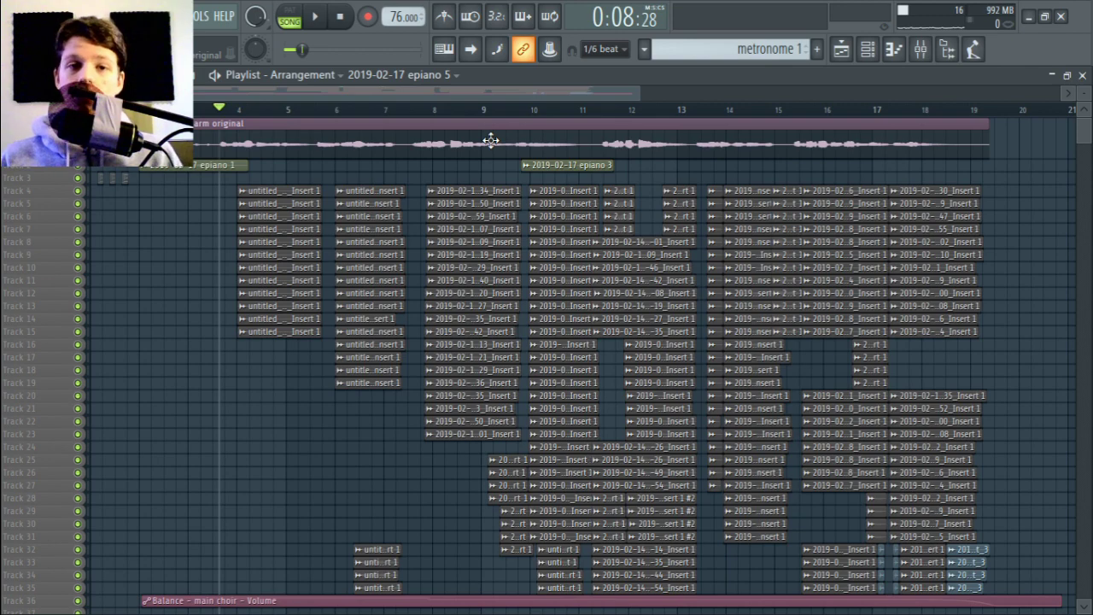
left_click(868, 49)
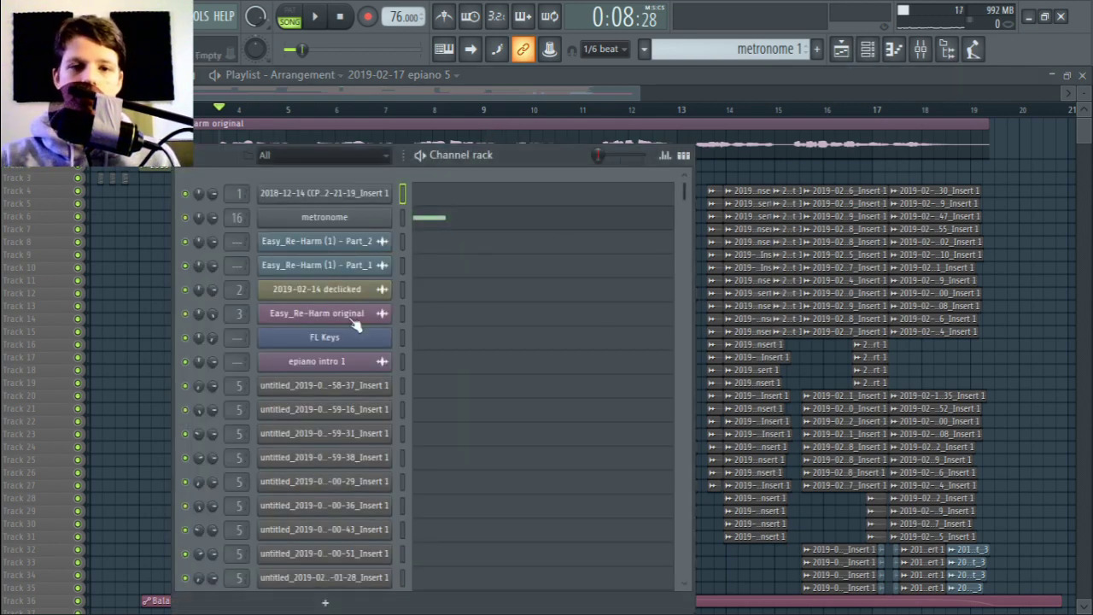
left_click(340, 290)
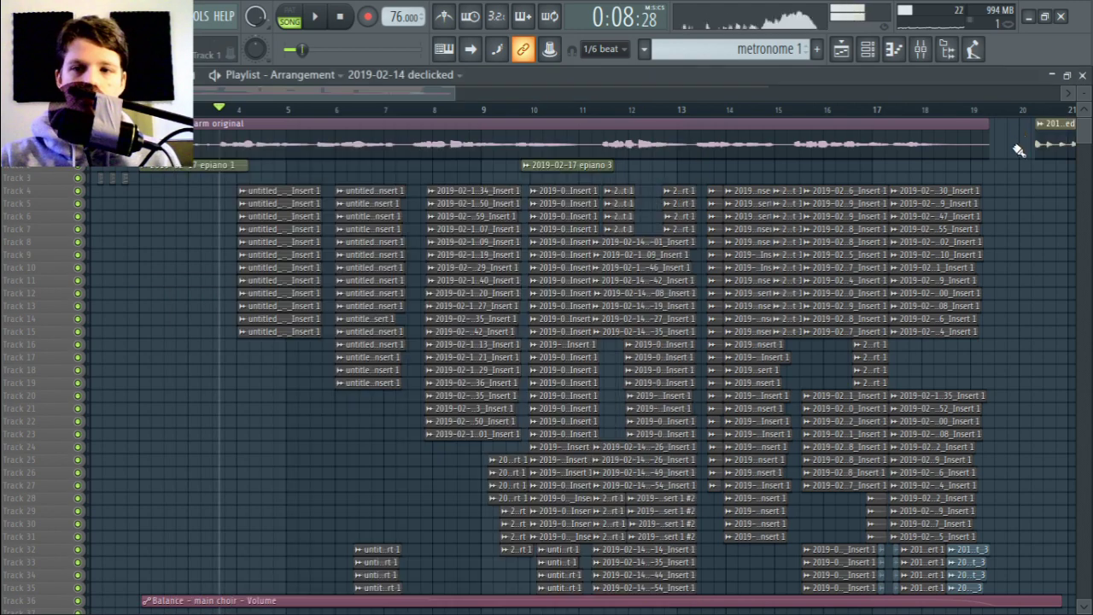
left_click(1028, 190)
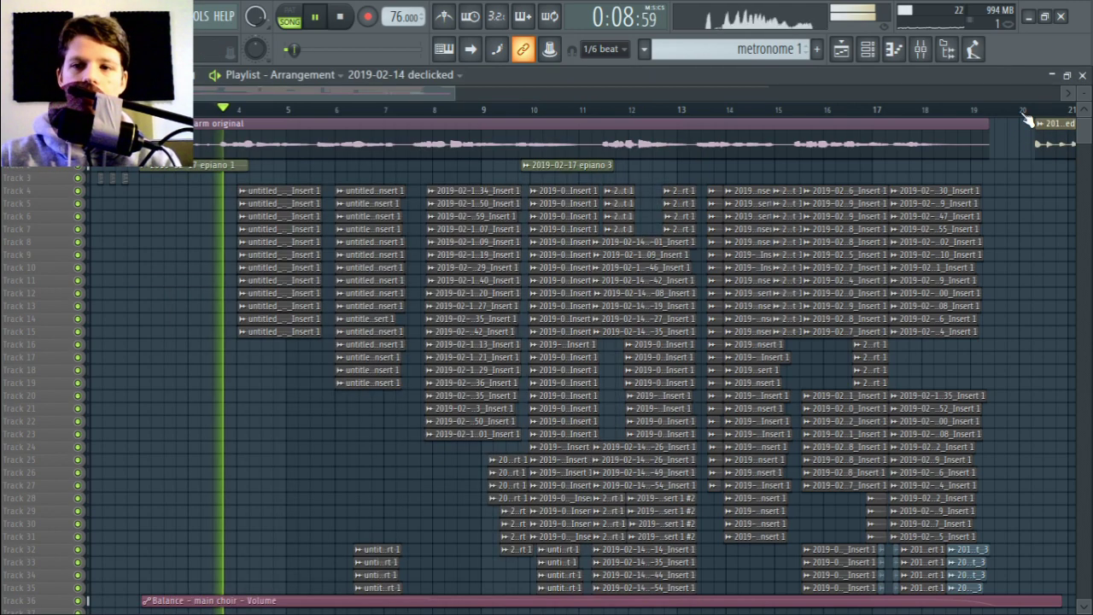
scroll(1038, 174, "right", 5)
left_click(559, 108)
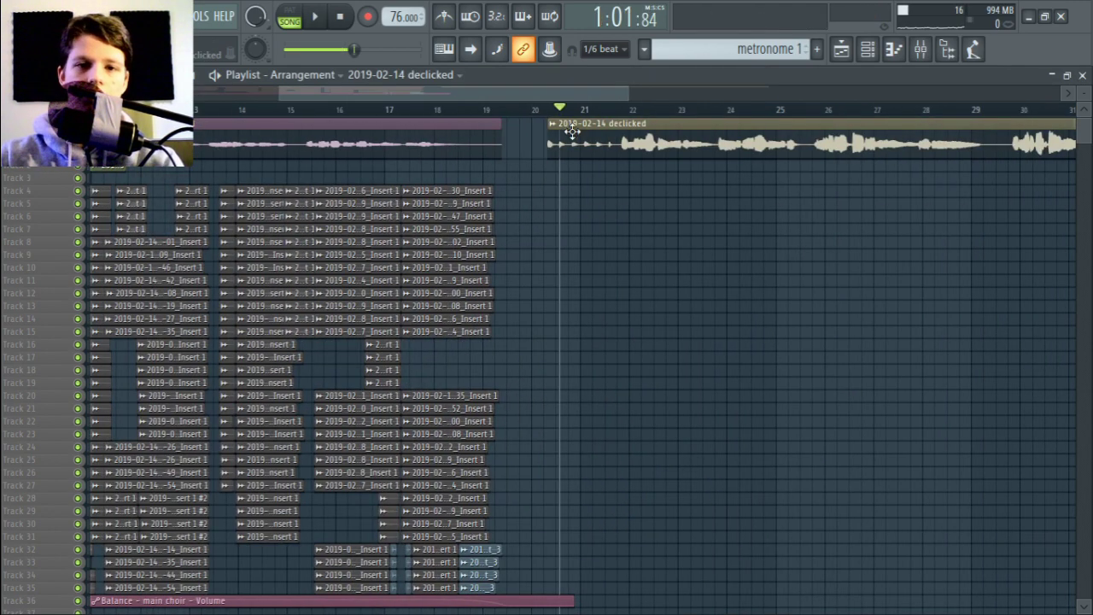
mouse_move(609, 140)
left_mouse_down()
mouse_move(615, 176)
mouse_move(606, 123)
left_mouse_up()
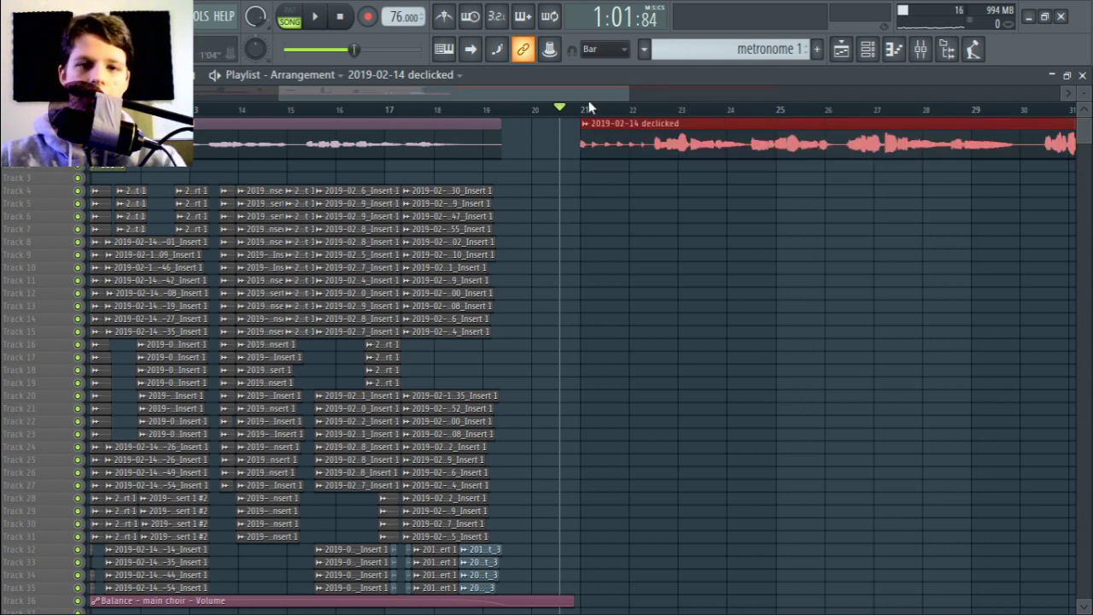
- Play the declicked recording from bar 21 with the metronome enabled, and stop playback after listening to the opening
left_click(588, 109)
key("space")
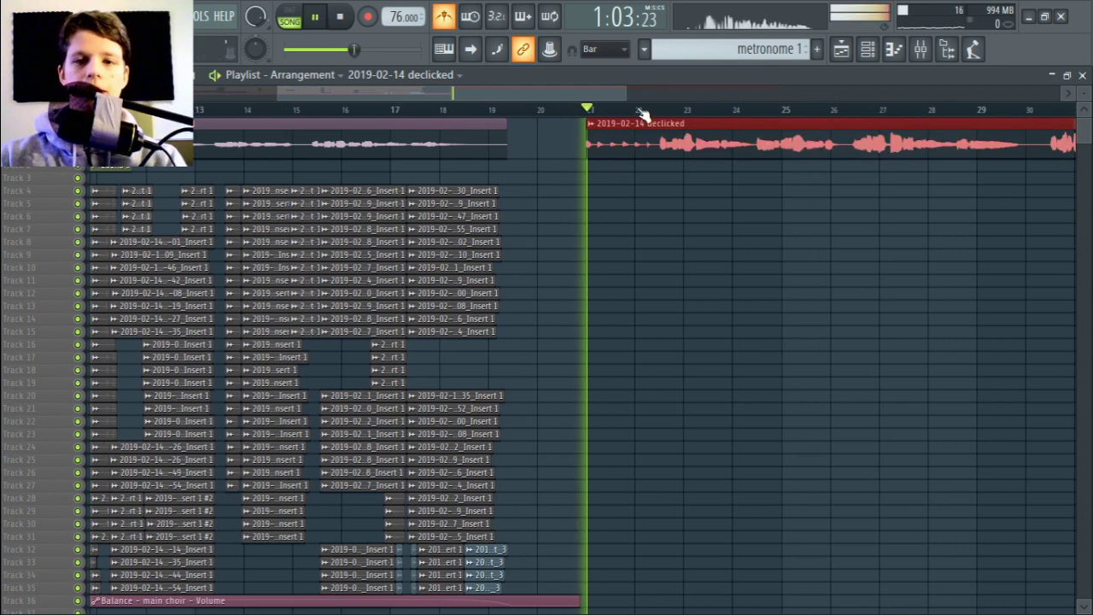
scroll(690, 302, "right", 3)
key("space")
scroll(715, 219, "right", 4)
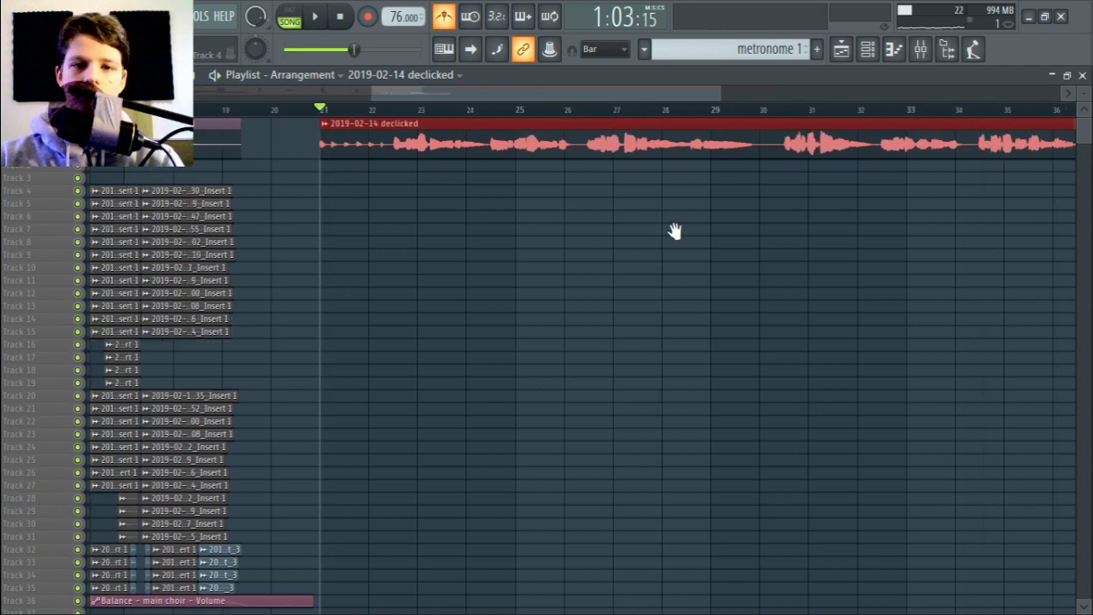
- Audition passages of the declicked recording around bars 25, 27, 33 and 35, and stop playback
left_click(471, 111)
key("space")
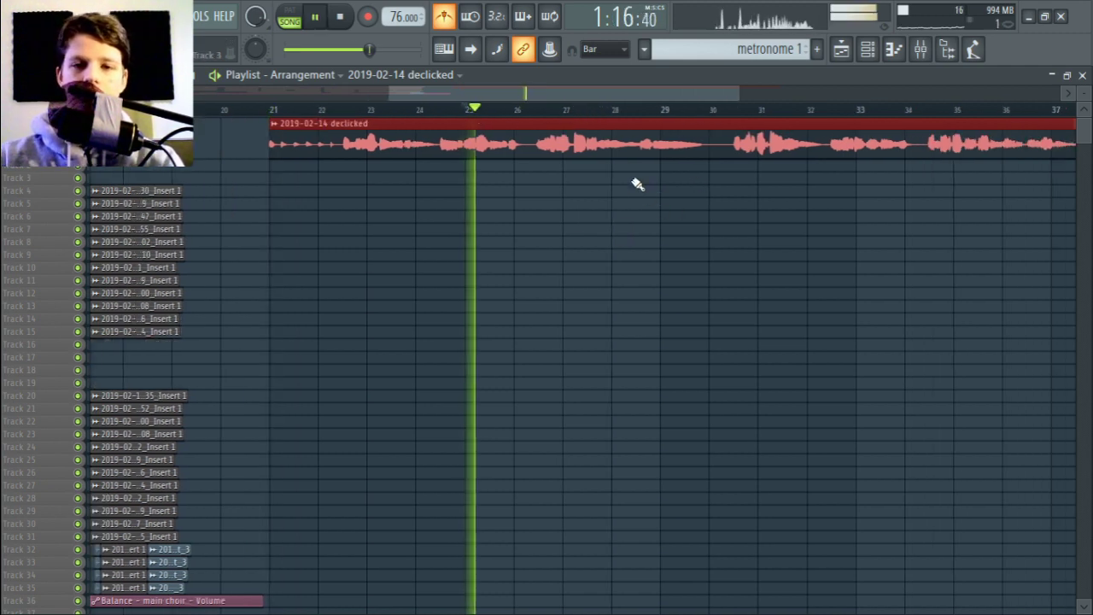
left_click(566, 113)
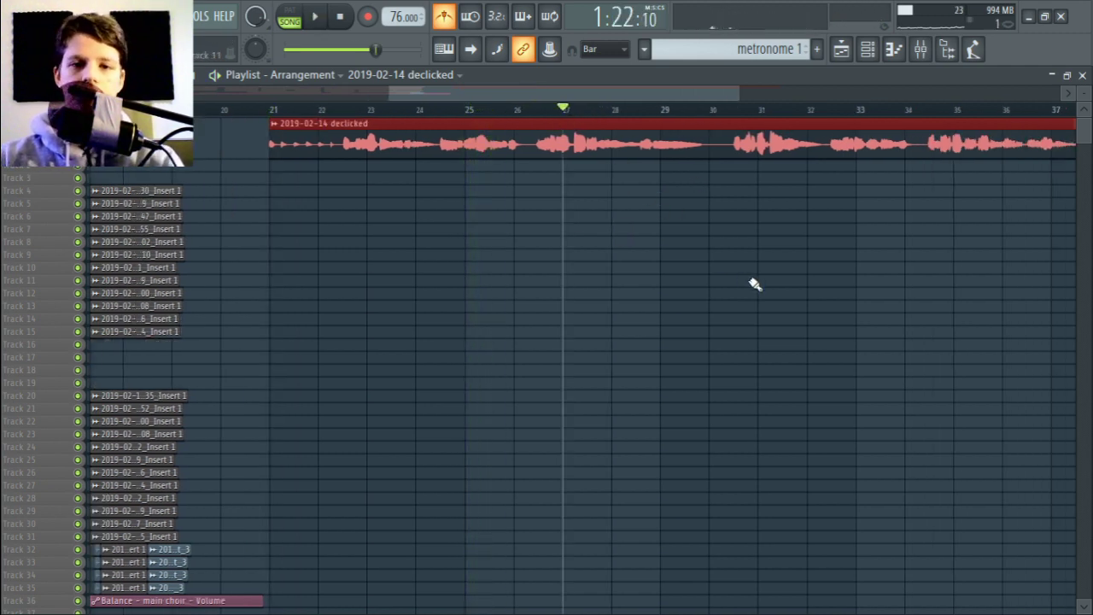
scroll(512, 214, "right", 6)
left_click(562, 113)
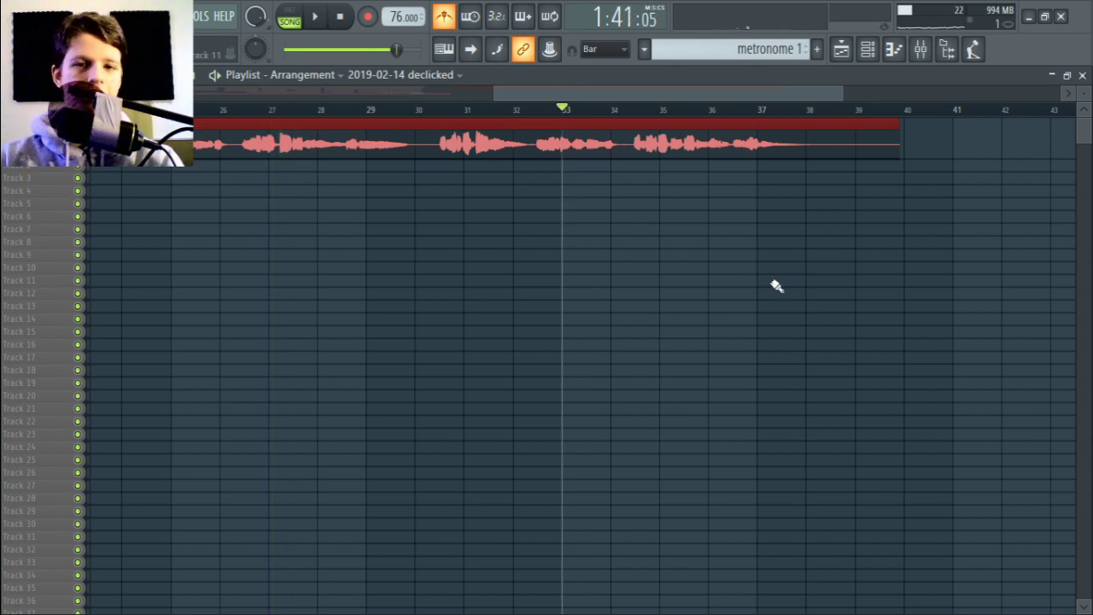
left_click(685, 115)
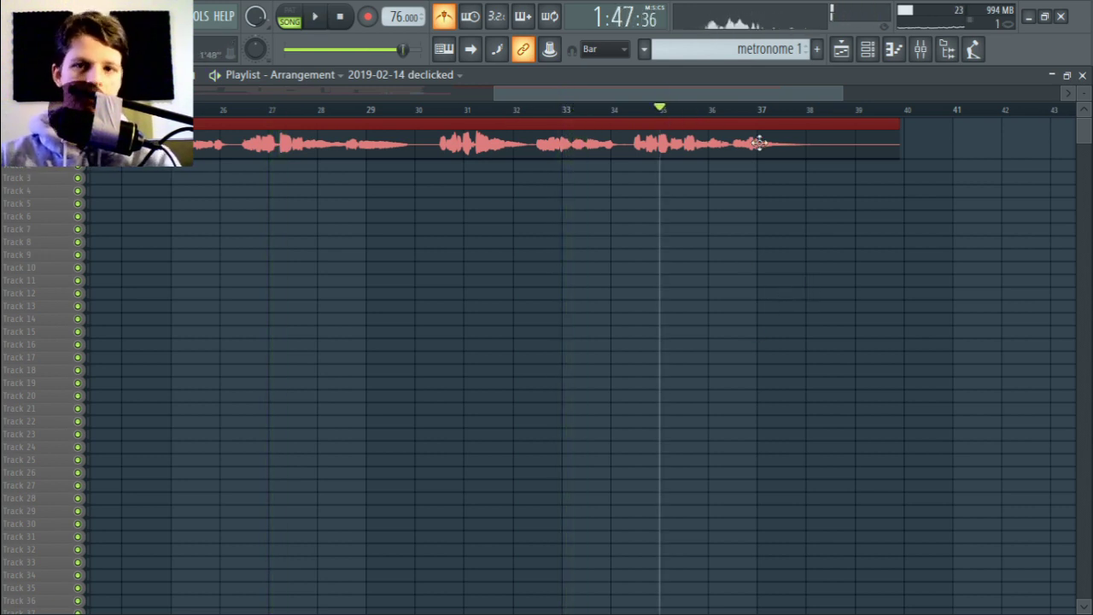
key("space")
- Delete the 2019-02-14 declicked clip from the playlist
scroll(717, 212, "left", 2)
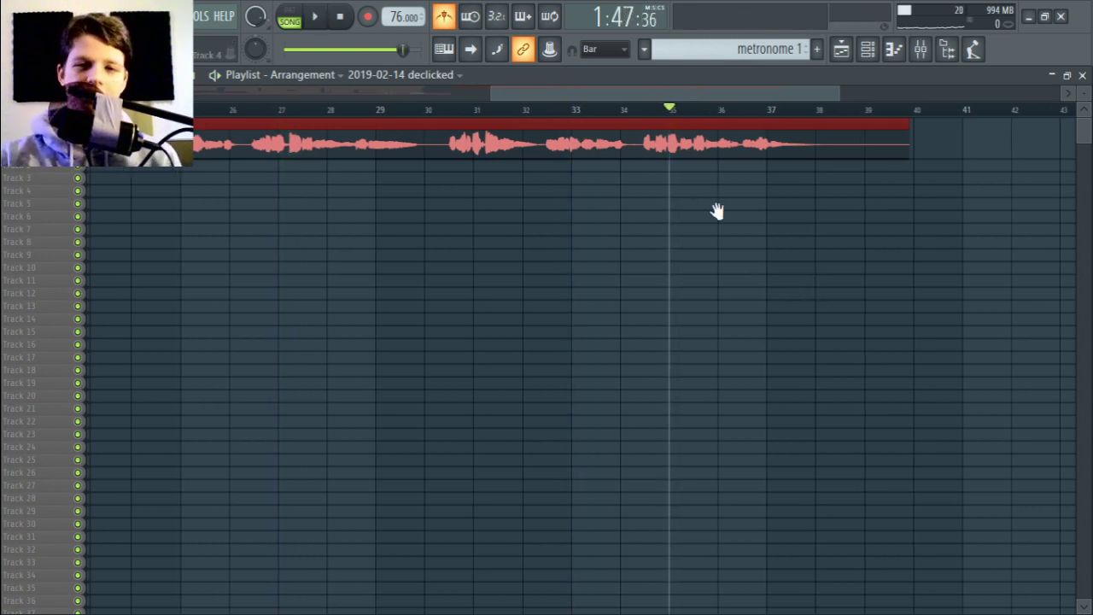
scroll(795, 129, "right", 5)
scroll(839, 114, "up", 1)
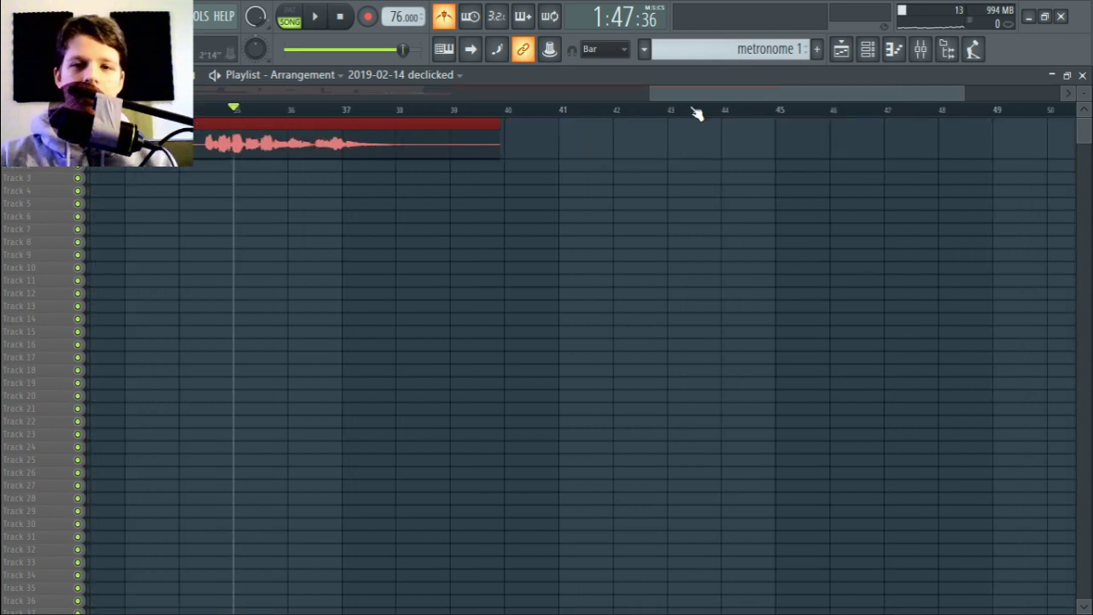
scroll(620, 104, "down", 4)
scroll(632, 111, "up", 2)
scroll(636, 112, "down", 2)
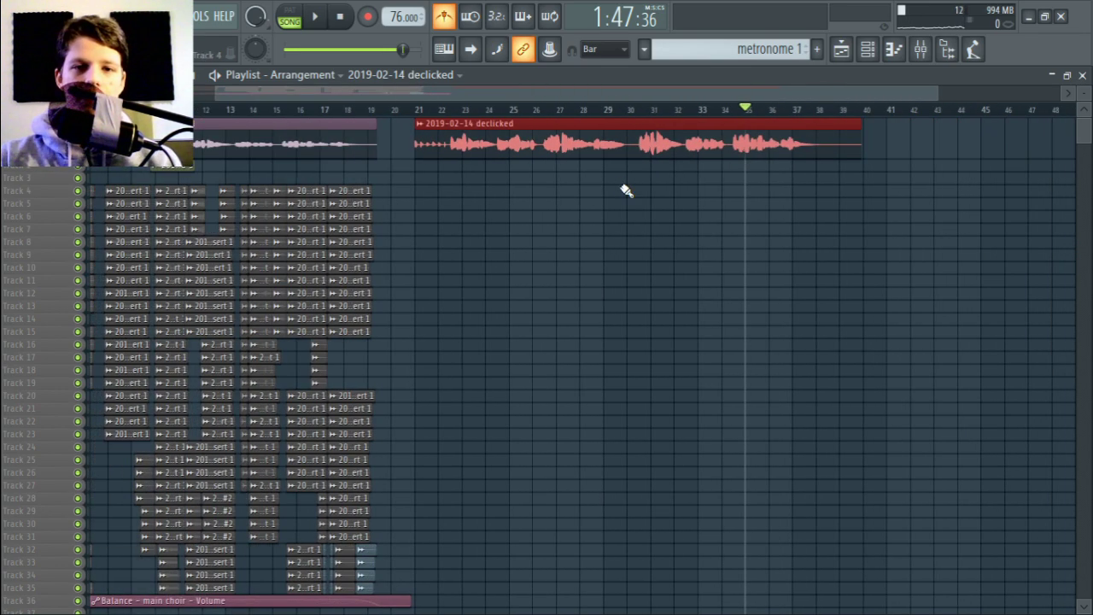
scroll(624, 190, "left", 2)
scroll(677, 111, "down", 2)
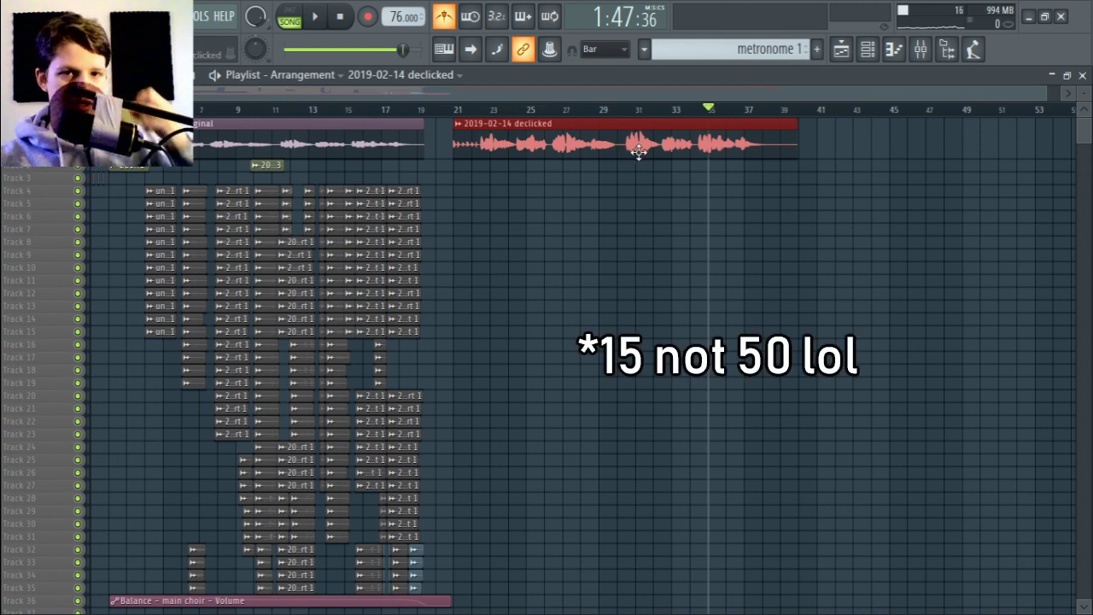
right_click(591, 138)
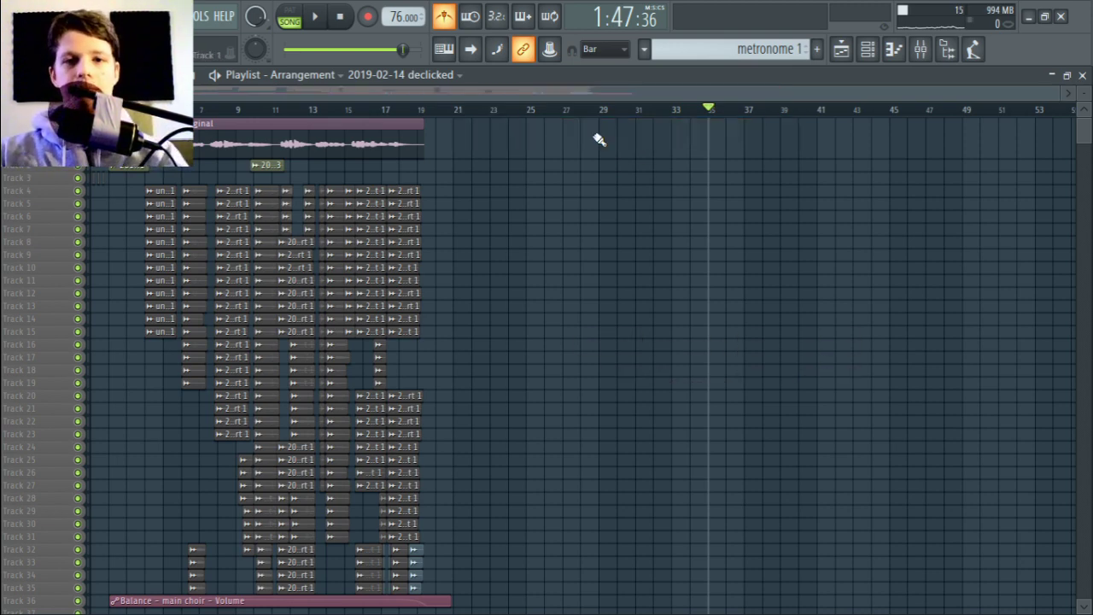
- Examine the first stack of vocal takes, moving the playhead around its start near bar 4
left_click_drag(1060, 89, 650, 83)
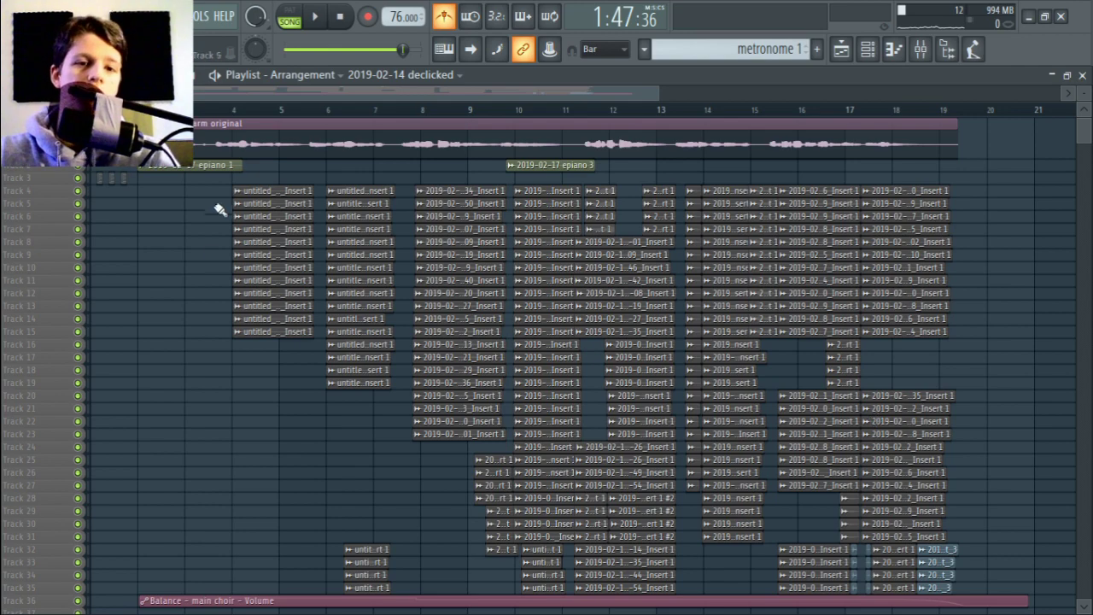
left_click(237, 113)
scroll(237, 113, "up", 5)
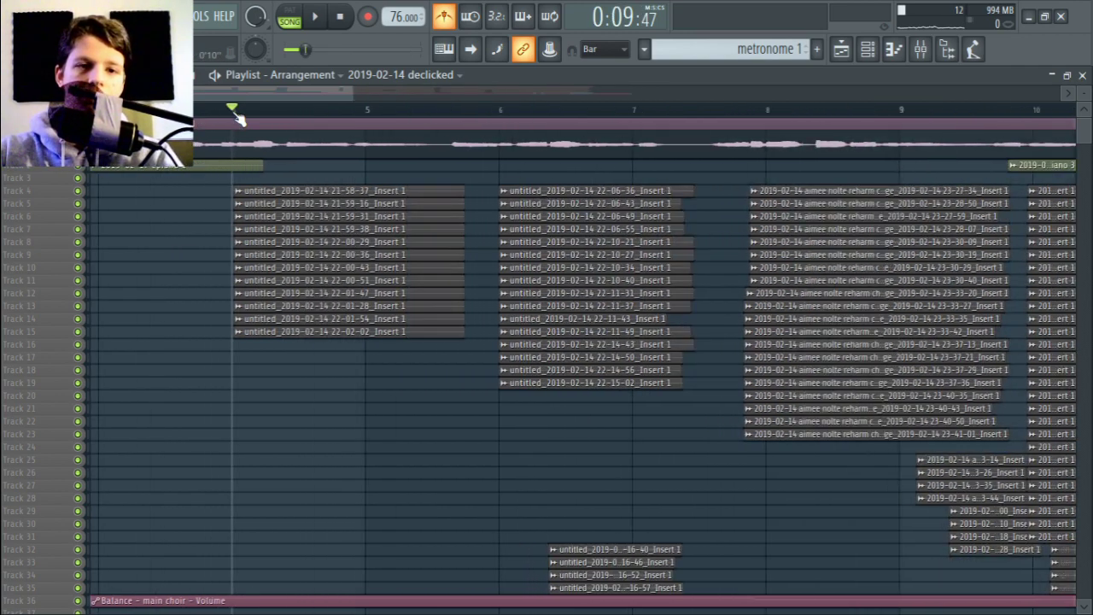
left_click(256, 111)
scroll(262, 115, "down", 6)
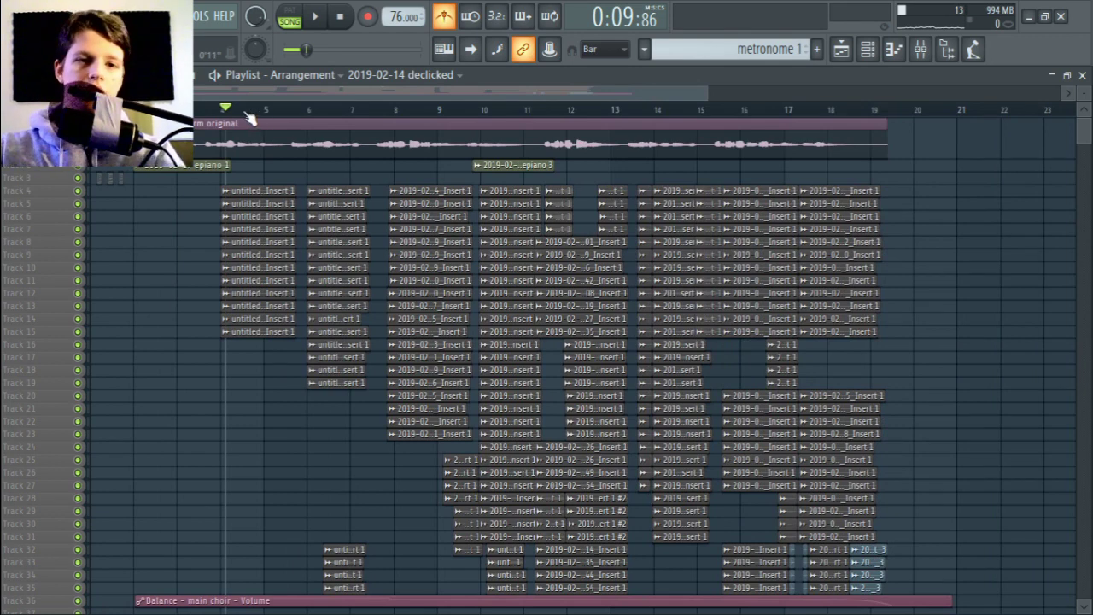
left_click(247, 112)
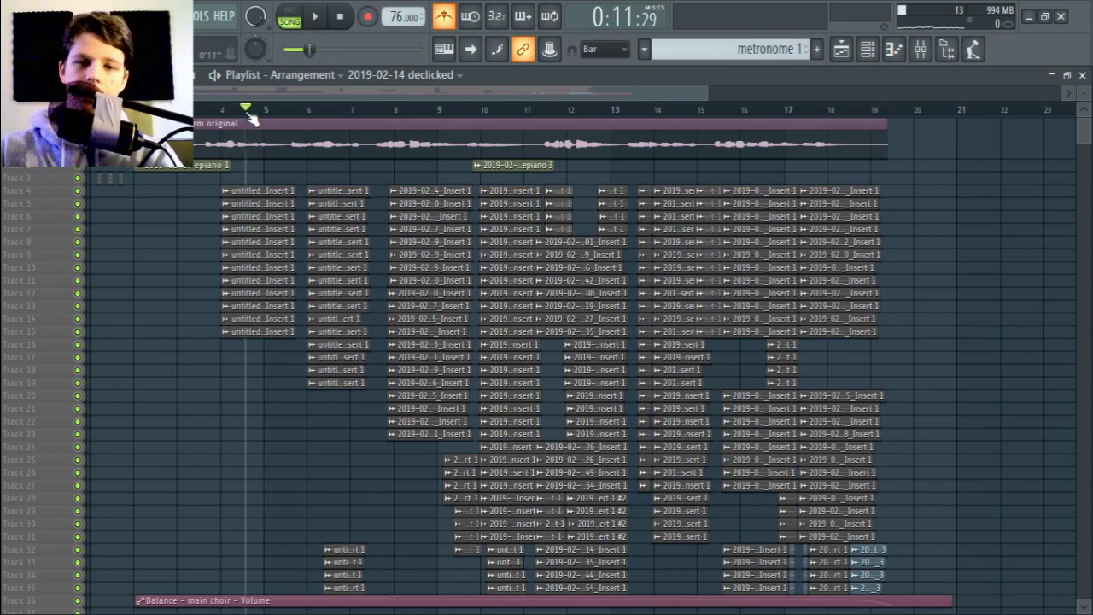
mouse_move(251, 114)
left_mouse_down()
mouse_move(309, 113)
mouse_move(224, 113)
mouse_move(232, 110)
left_mouse_up()
scroll(235, 113, "up", 2)
left_click_drag(597, 233, 970, 317)
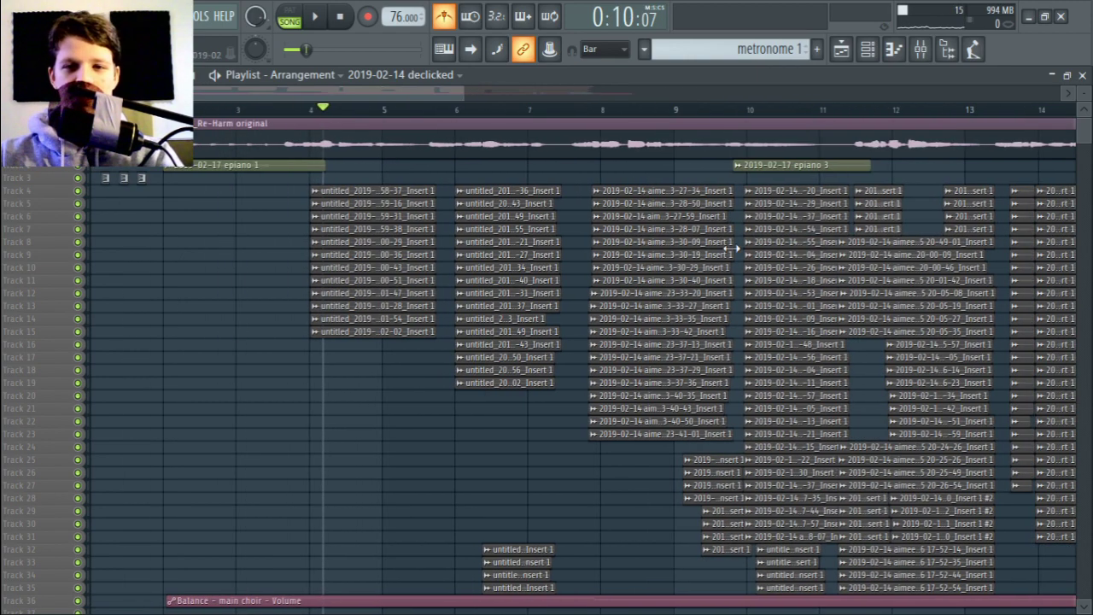
left_click_drag(308, 112, 283, 119)
scroll(458, 120, "down", 4)
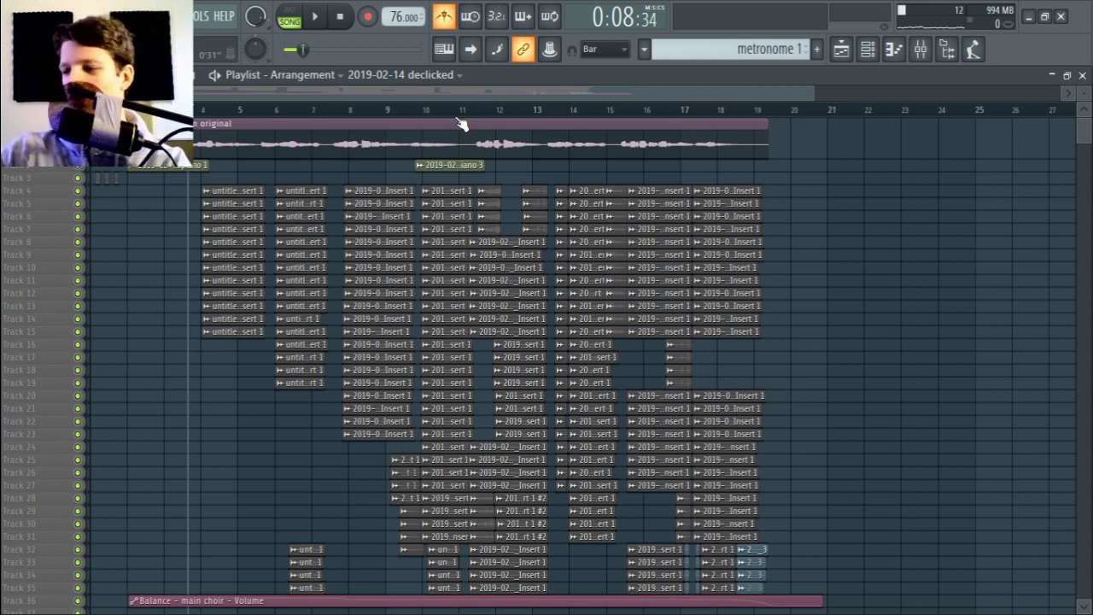
- Examine the stacked vocal takes between bars 8 and 11, moving the playhead to bar 8 and to bar 10
left_click_drag(816, 91, 624, 85)
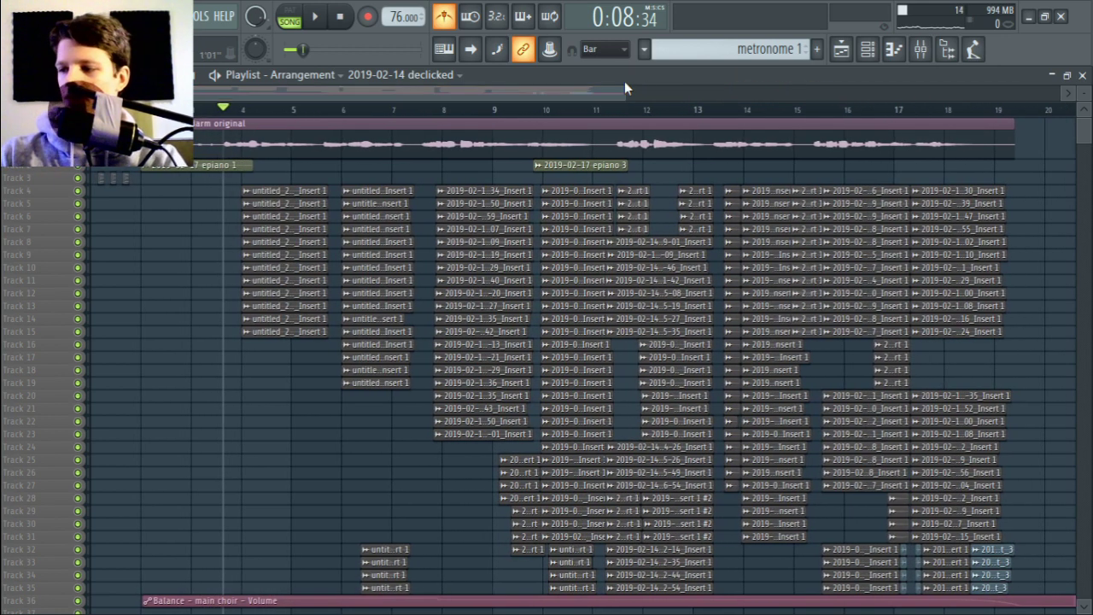
left_click_drag(562, 187, 566, 466)
left_click_drag(565, 552, 547, 275)
left_click_drag(470, 184, 497, 527)
left_click_drag(455, 461, 465, 166)
left_click_drag(471, 437, 485, 175)
left_click(442, 111)
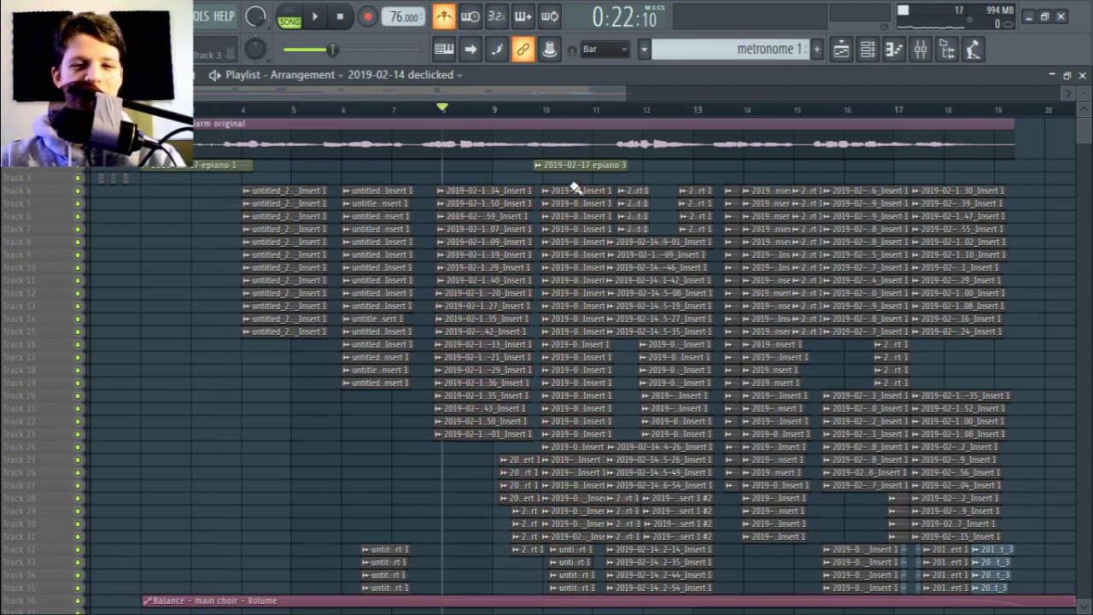
left_click(543, 110)
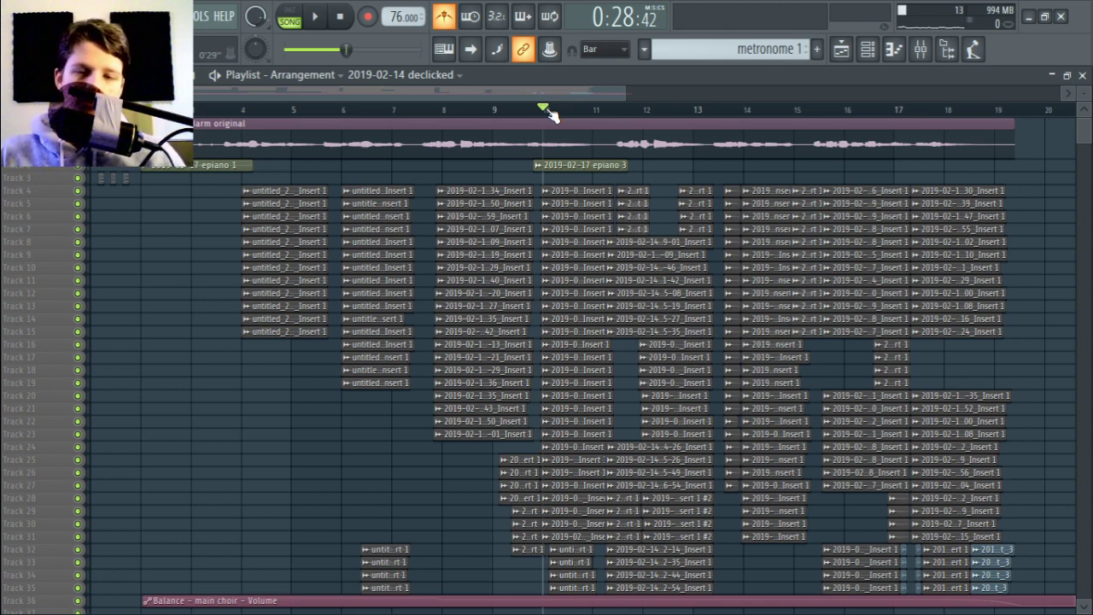
- Select the stack of vocal takes starting at bar 10 on tracks 4 to 31, and clear the selection
scroll(550, 115, "up", 3)
left_click_drag(607, 184, 613, 538)
left_click_drag(633, 186, 634, 550)
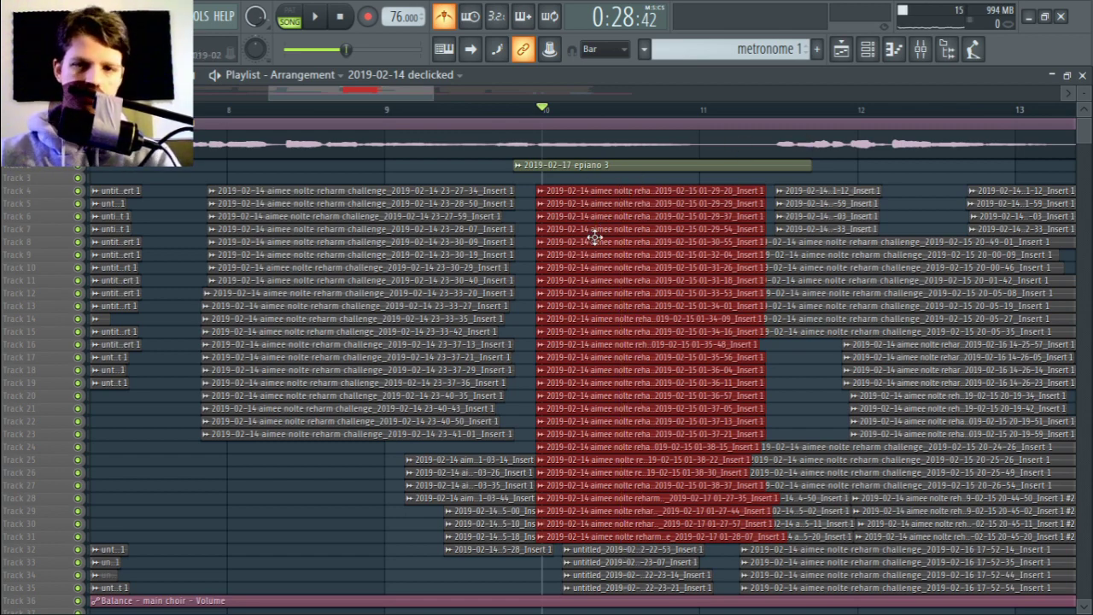
scroll(553, 118, "down", 2)
scroll(549, 115, "down", 2)
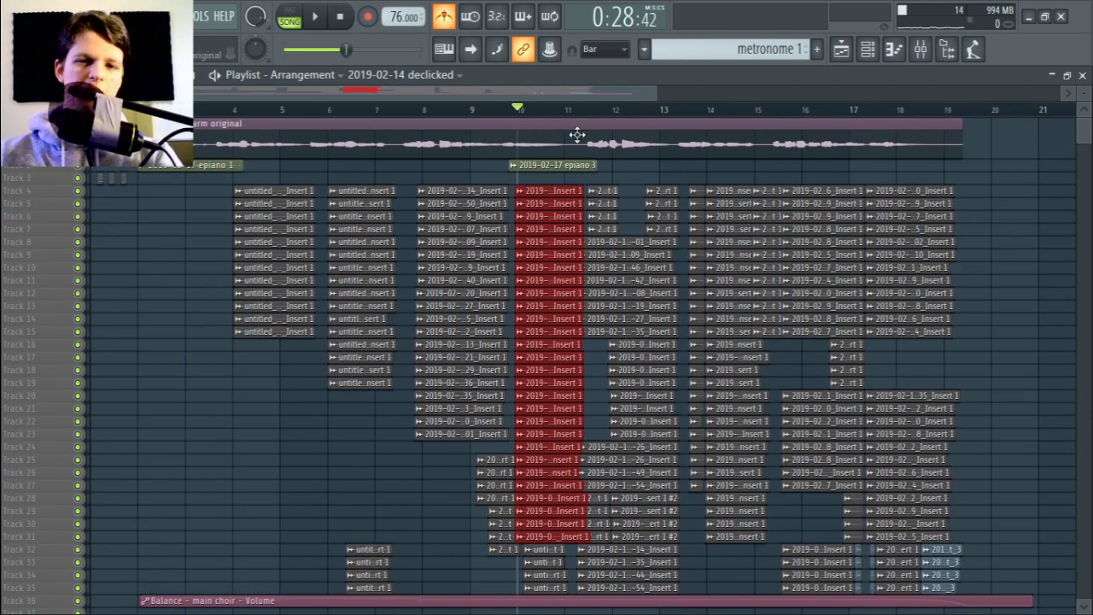
key("ctrl+d")
scroll(518, 110, "up", 1)
scroll(519, 110, "up", 2)
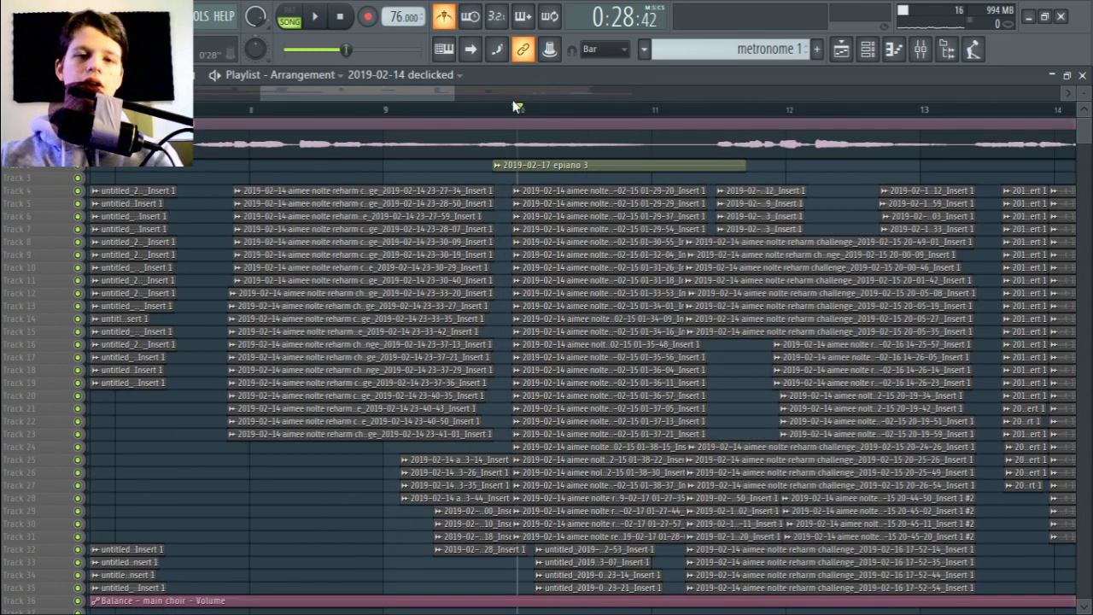
- Move the playhead to bar 14 and inspect the vocal takes stacked there
scroll(551, 116, "down", 3)
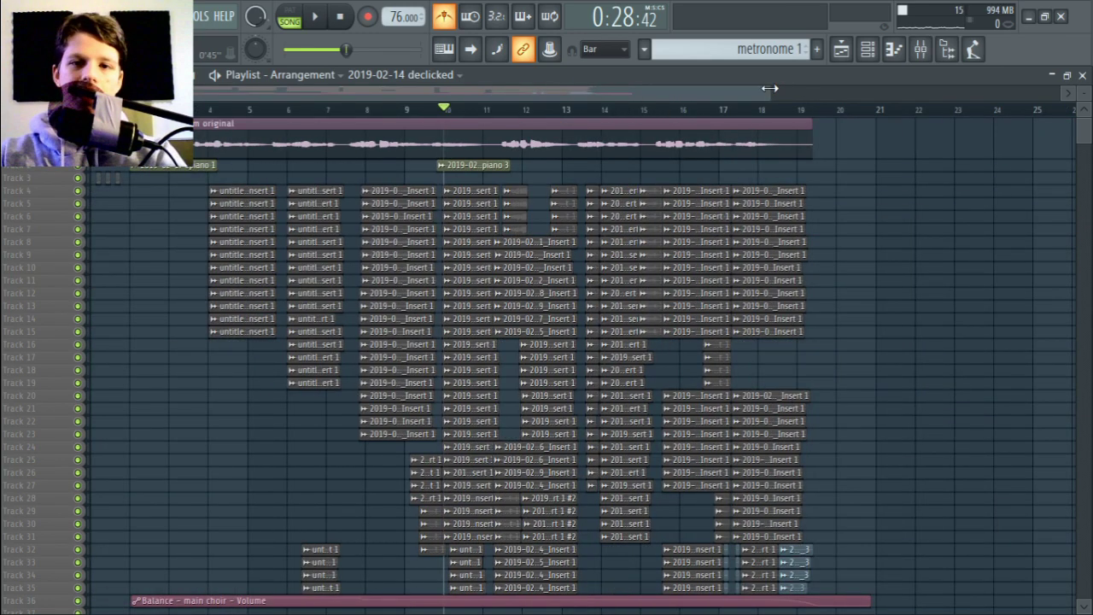
left_click_drag(769, 88, 650, 84)
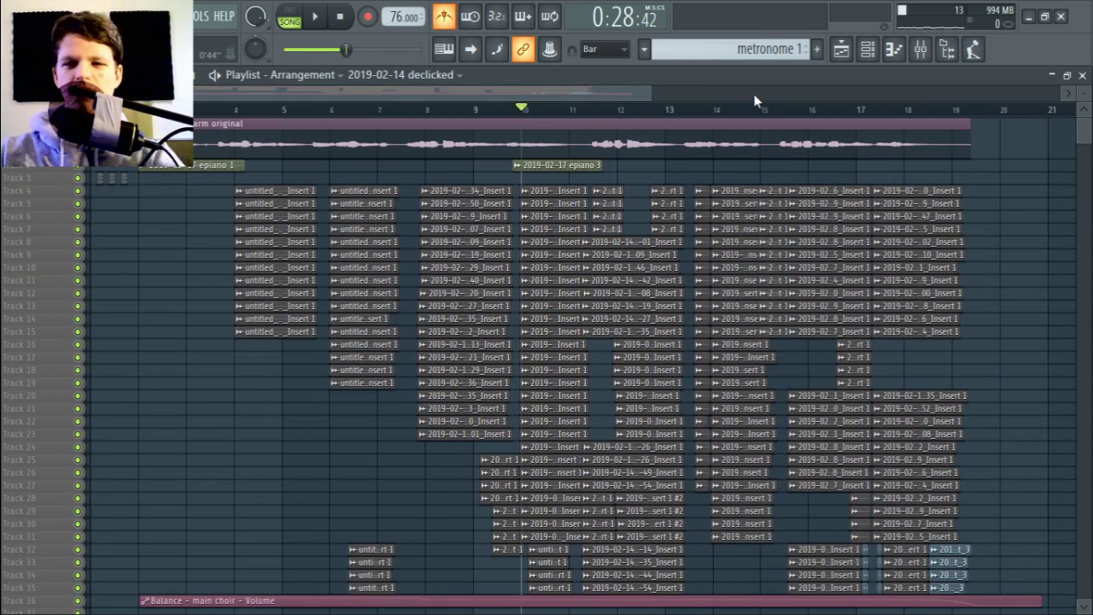
left_click(714, 110)
scroll(714, 112, "up", 3)
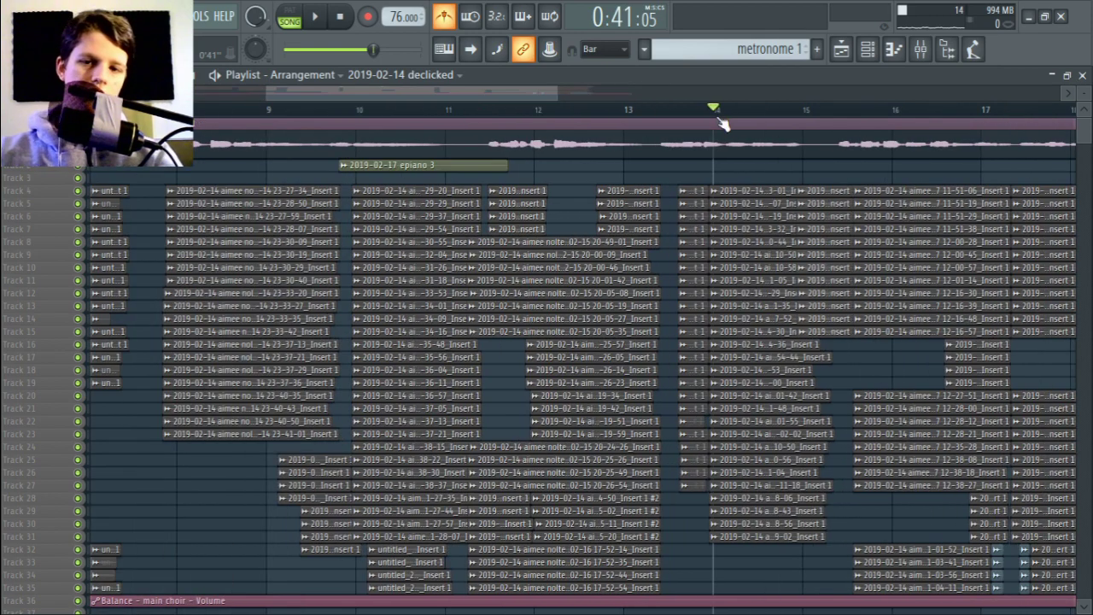
left_click_drag(688, 161, 839, 94)
- Select the four consecutive vocal take channels ending in 25-58, 26-08, 26-17 and 26-48 in the channel rack
left_click(867, 50)
left_click(866, 49)
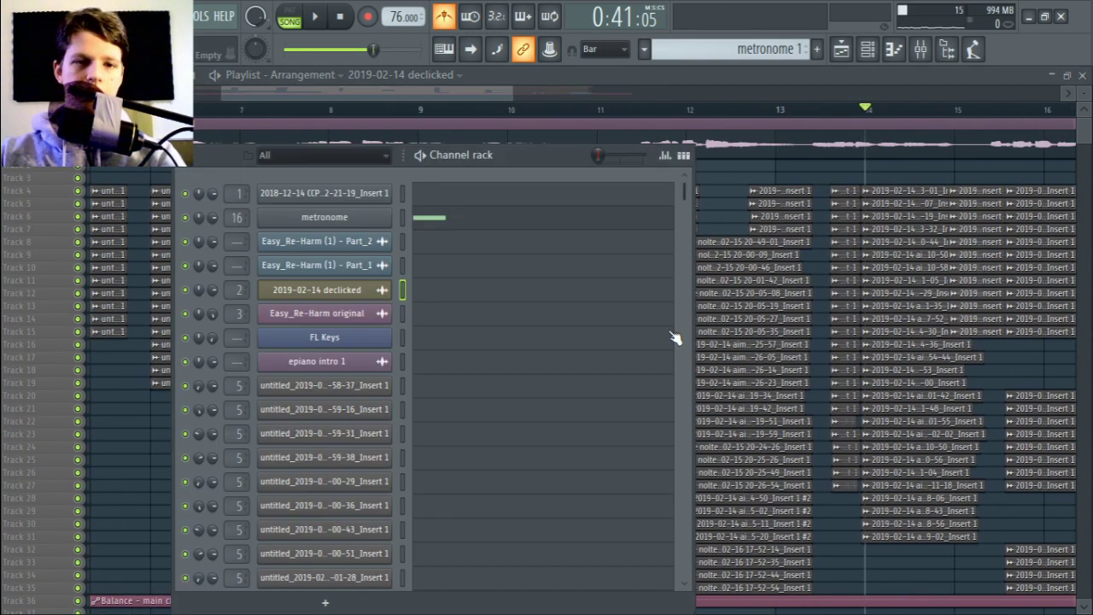
left_click_drag(689, 195, 682, 361)
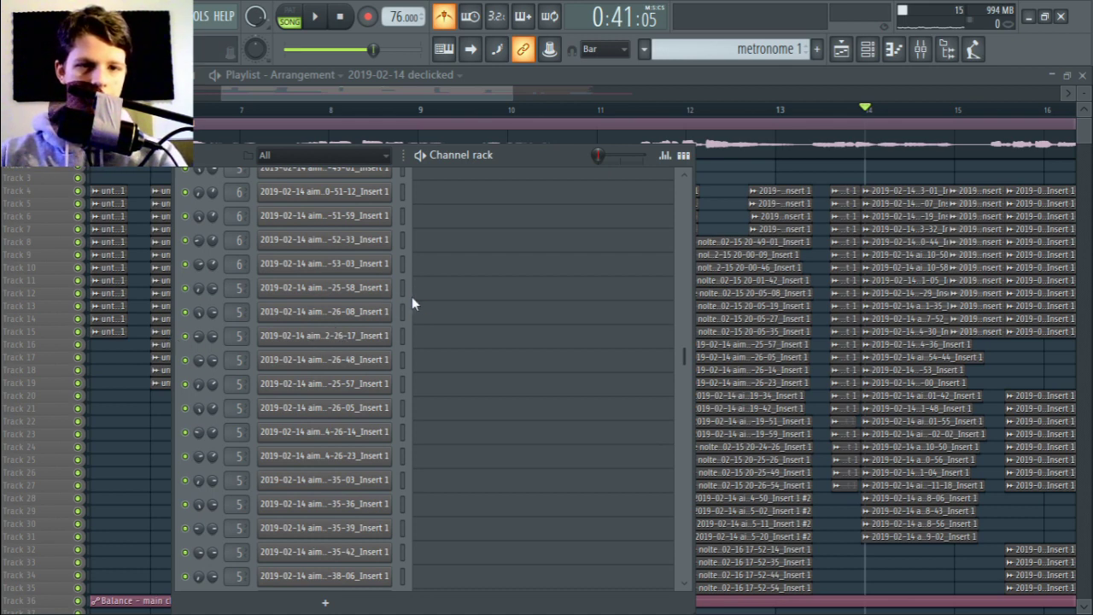
left_click_drag(402, 287, 403, 367)
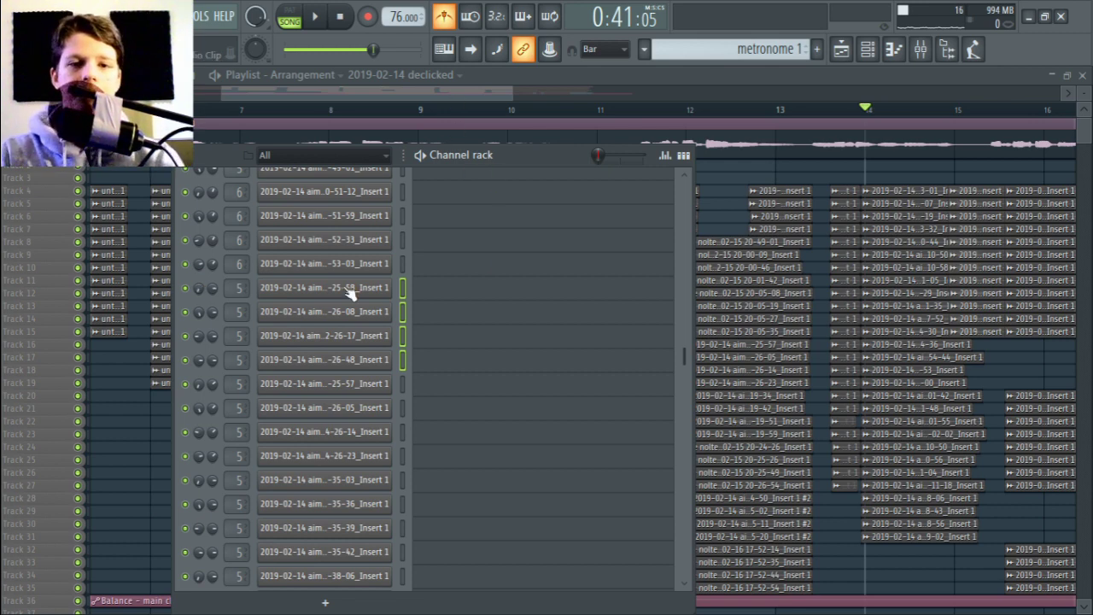
- Close the channel rack and examine the vocal takes across the whole arrangement up to bar 19
left_click(674, 80)
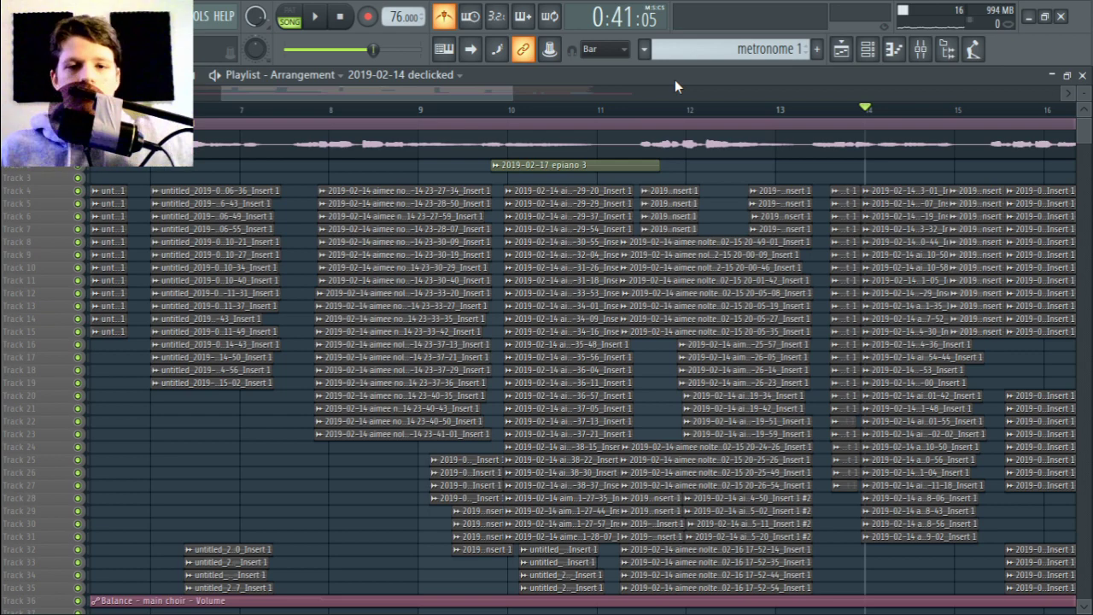
left_click_drag(693, 155, 478, 230)
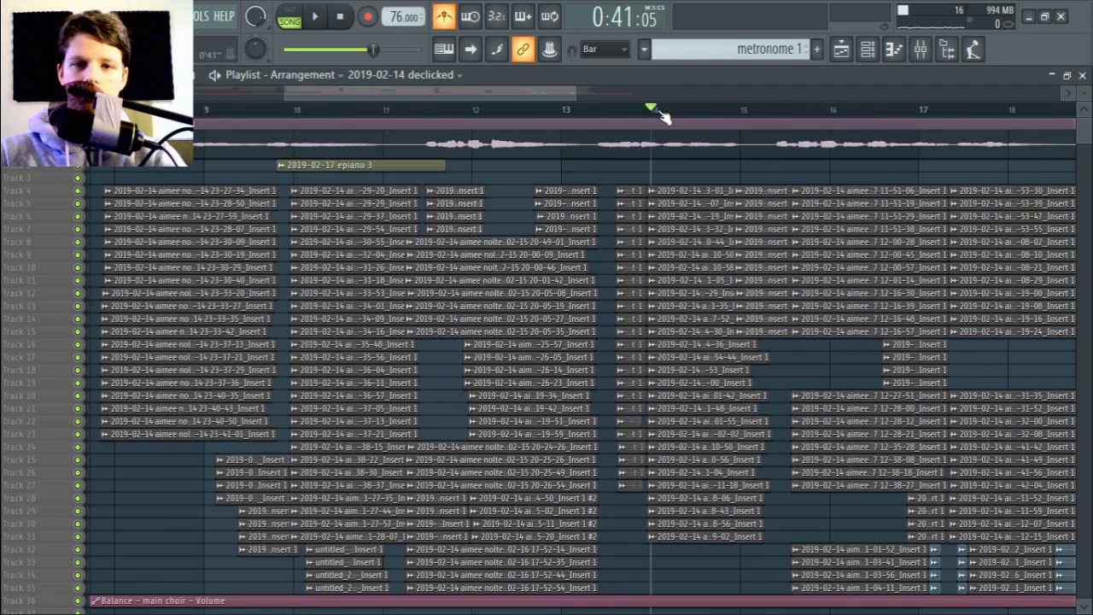
scroll(662, 115, "down", 4)
left_click_drag(843, 91, 651, 86)
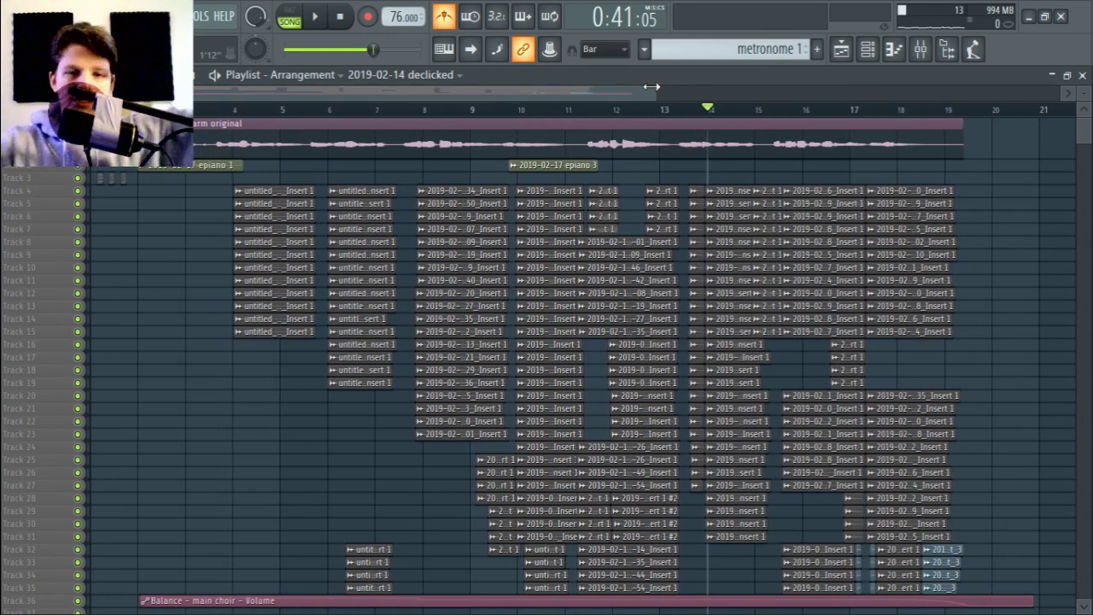
left_click(662, 109)
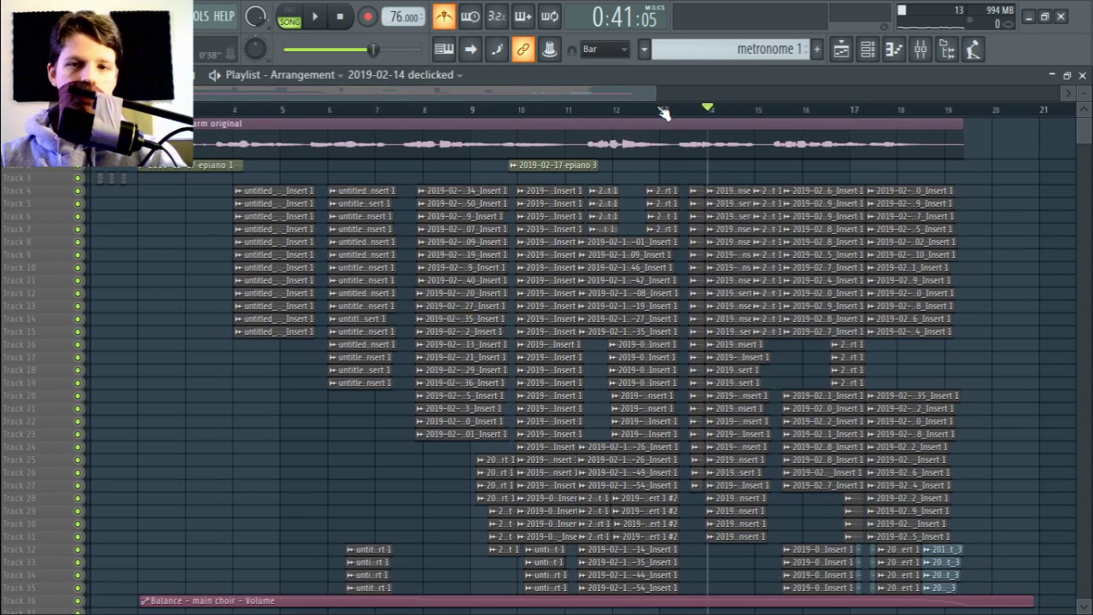
- Examine the opening of the lead recording between bars 2 and 4, moving the playhead through those bars
left_click_drag(471, 109, 234, 110)
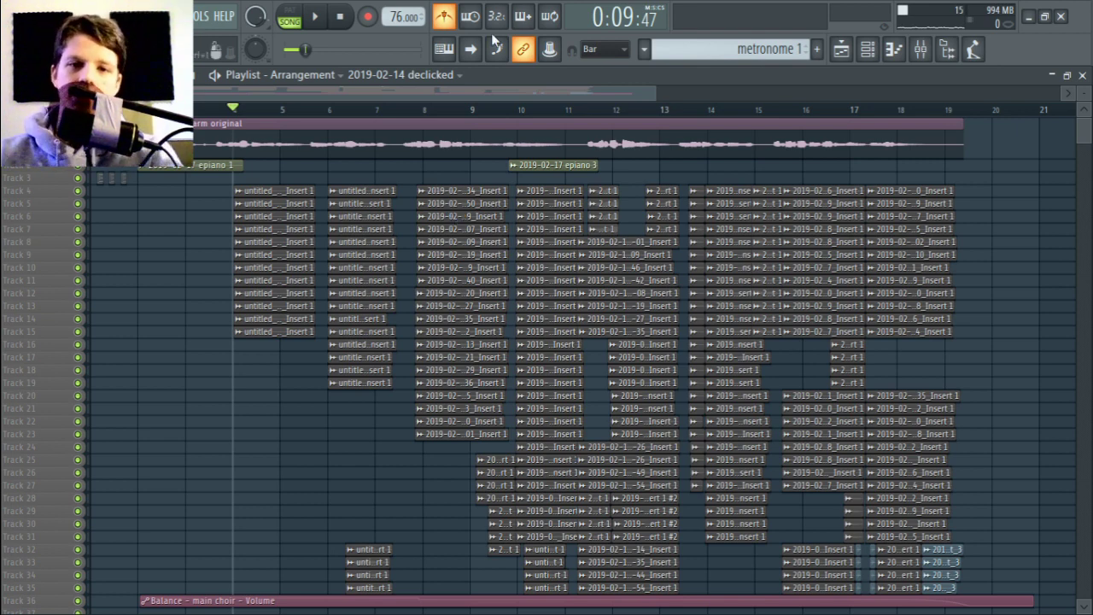
left_click(551, 109)
left_click_drag(543, 122, 138, 128)
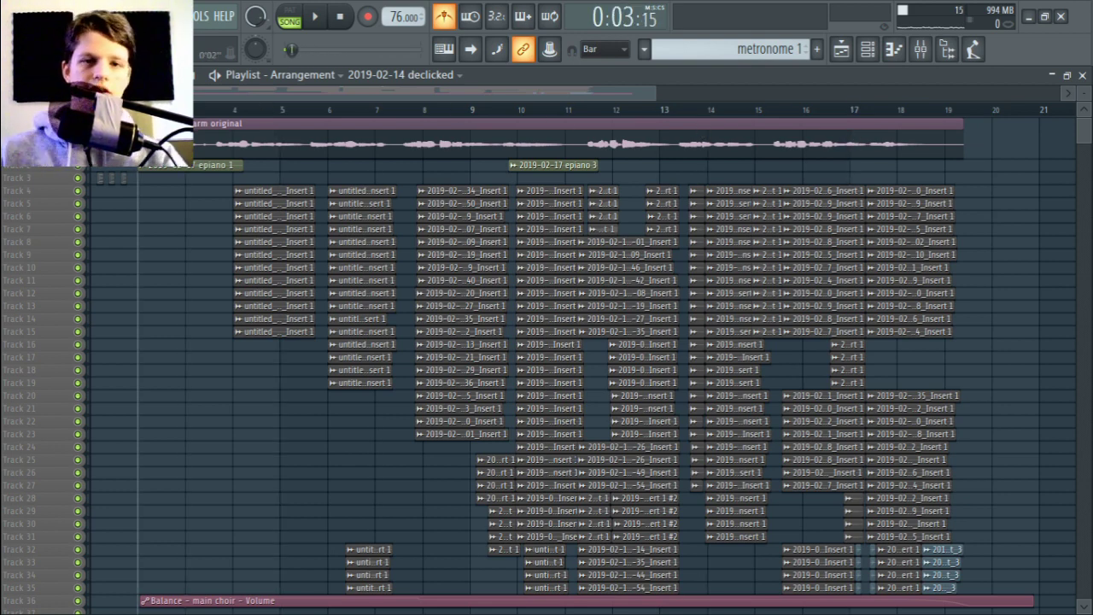
left_click_drag(147, 128, 182, 128)
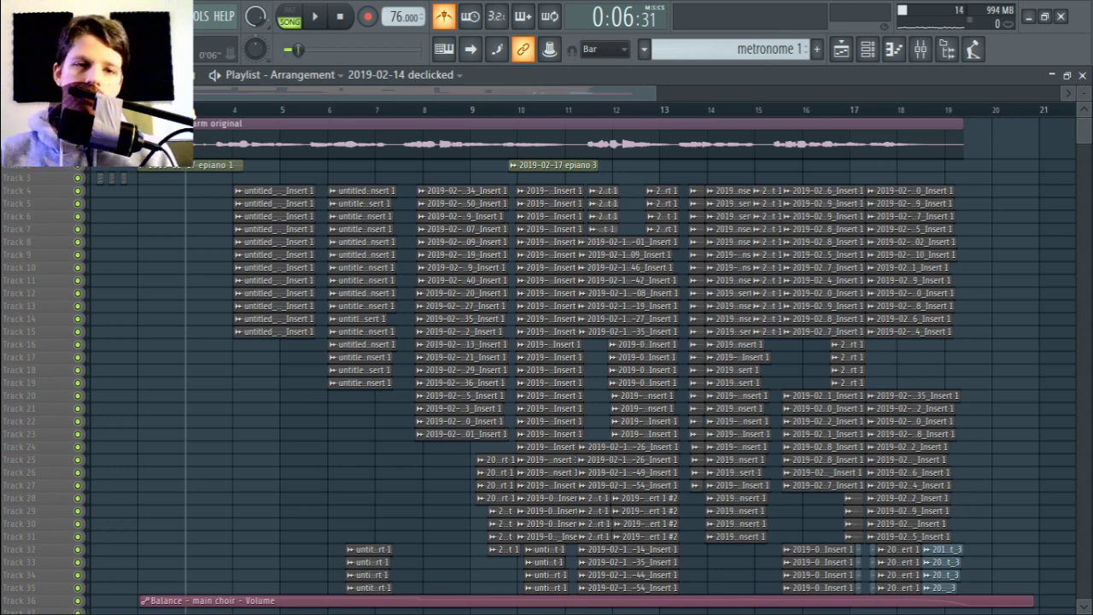
left_click(233, 111)
scroll(235, 113, "up", 2)
scroll(235, 114, "down", 2)
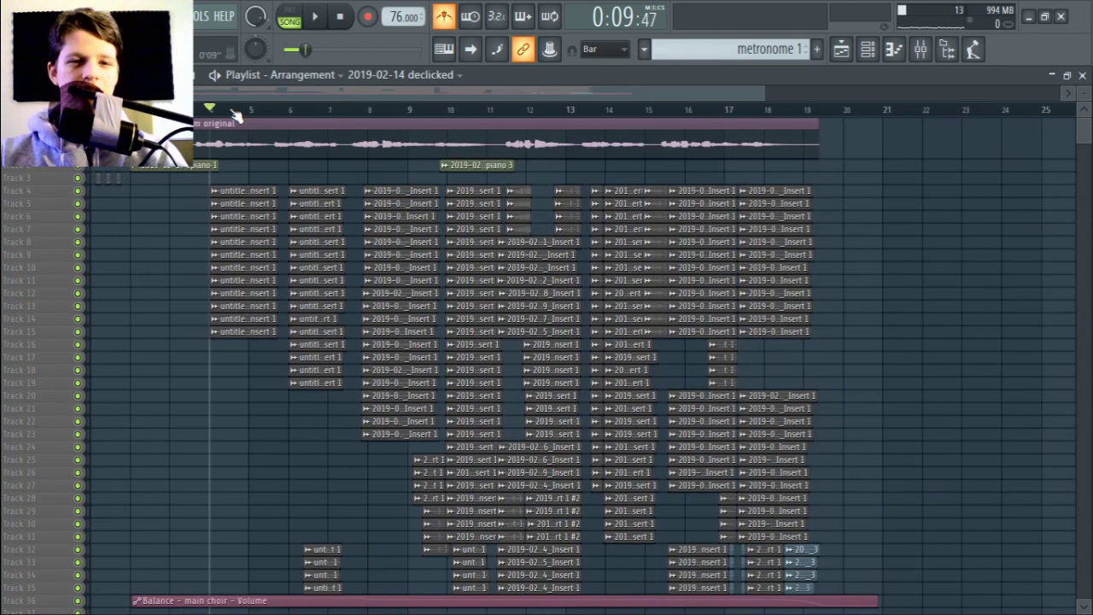
left_click_drag(745, 93, 602, 93)
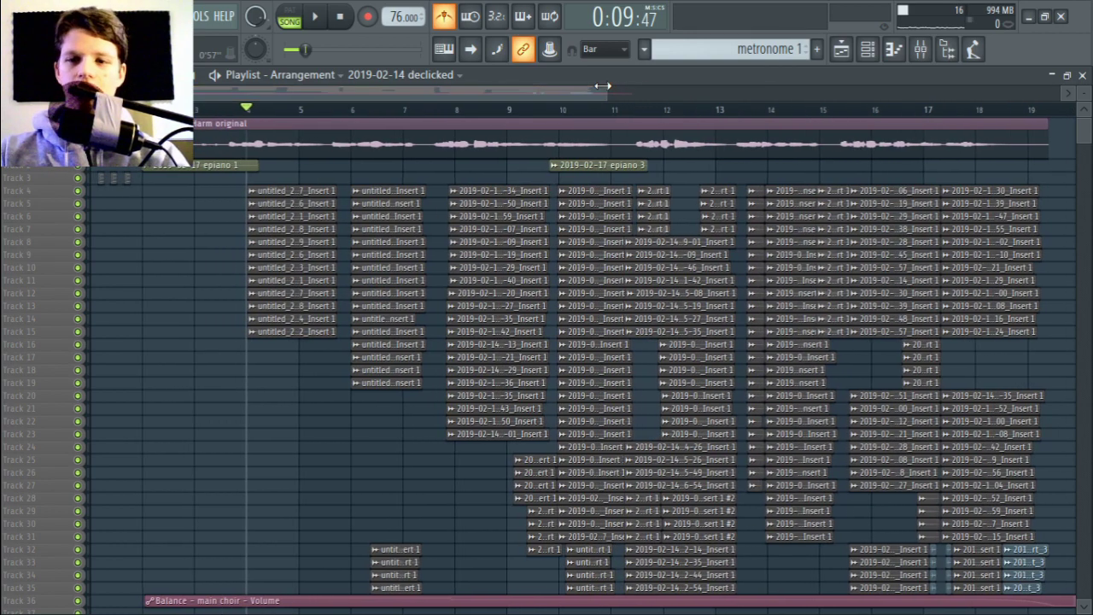
left_click(223, 111)
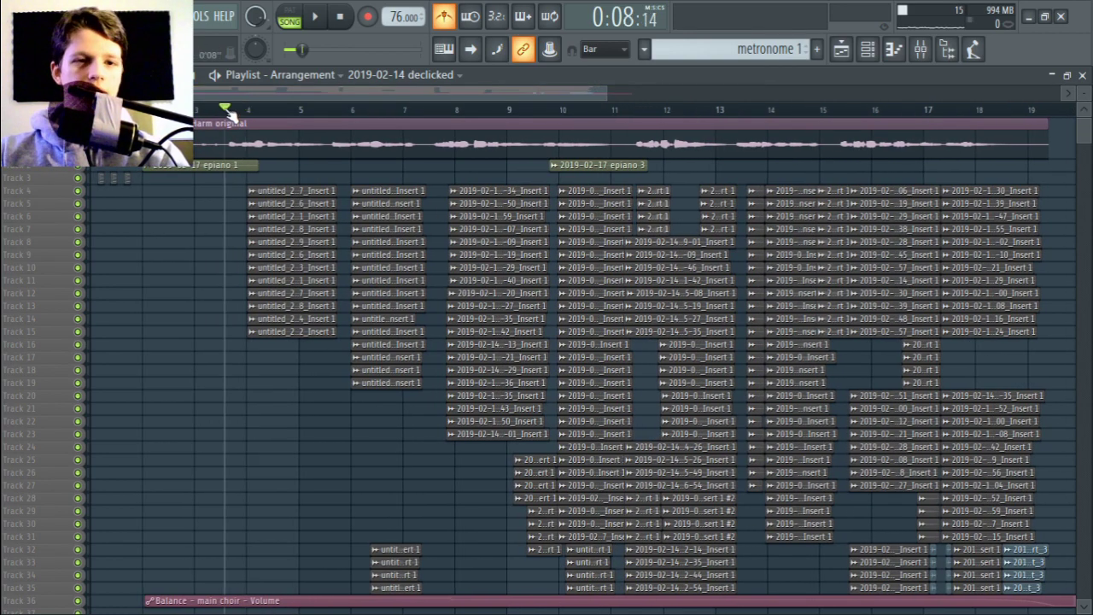
- Place the playhead just after bar 2 and turn off the metronome
scroll(223, 116, "up", 2)
left_click_drag(201, 108, 206, 110)
left_click_drag(226, 165, 476, 239)
left_click(208, 111)
scroll(553, 107, "down", 2)
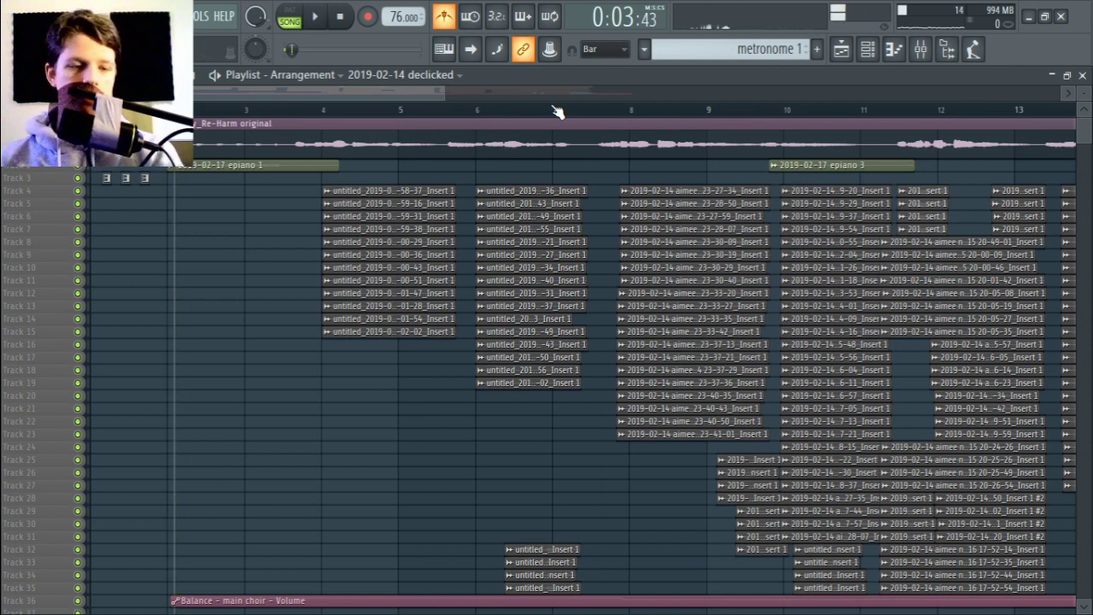
key("ctrl+m")
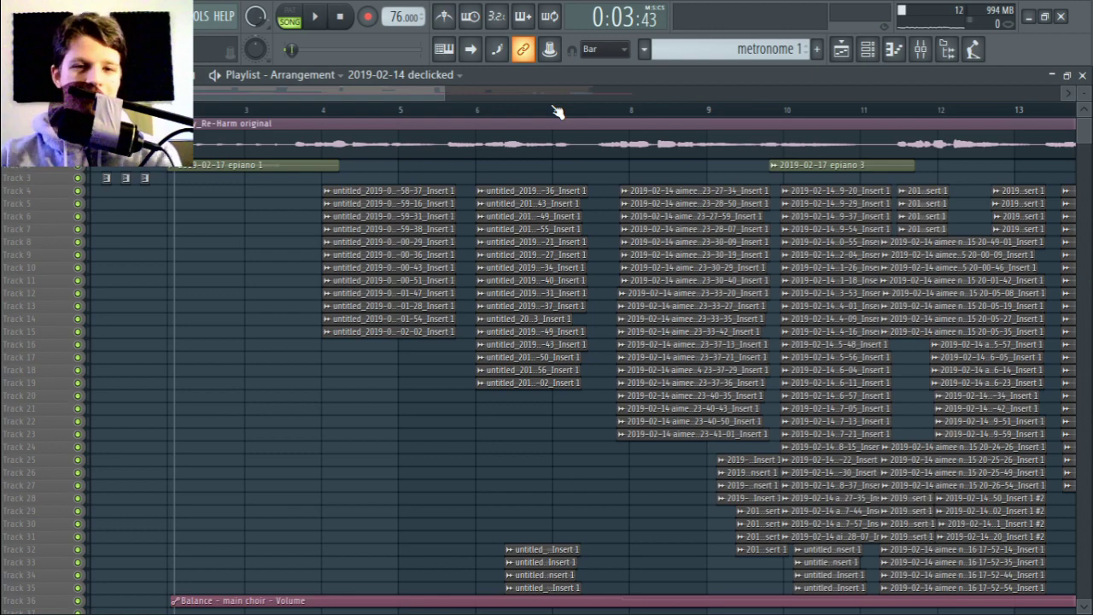
- Play the stacked vocal takes briefly from bar 4 and stop playback
left_click(322, 111)
key("space")
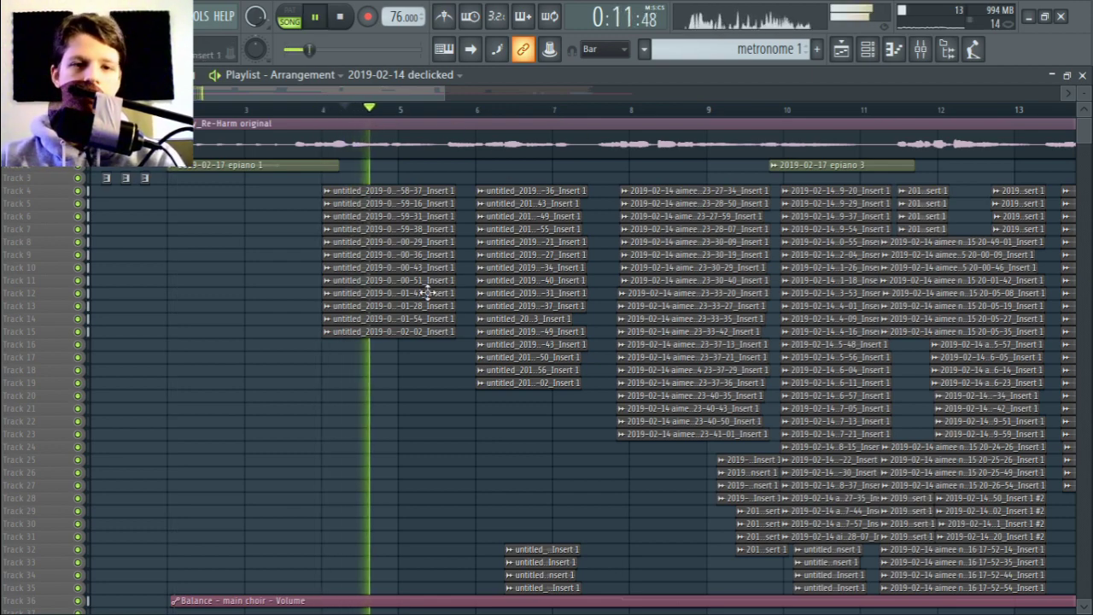
key("space")
- Highlight the vocal takes starting at bar 6 on tracks 4 to 17, and clear the selection
scroll(598, 290, "right", 4)
left_click(303, 111)
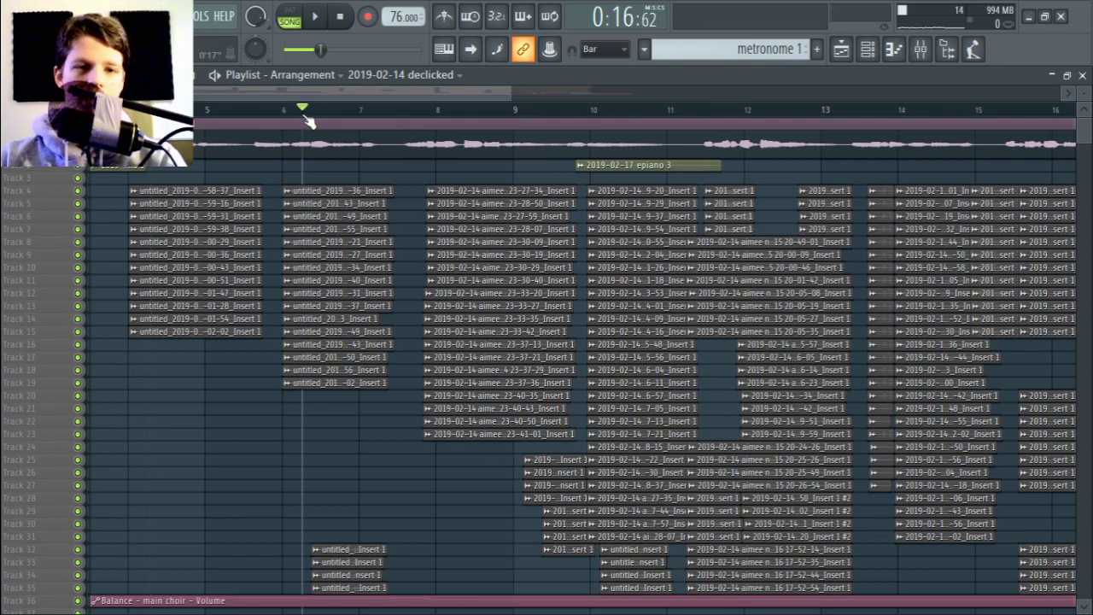
scroll(325, 123, "up", 3)
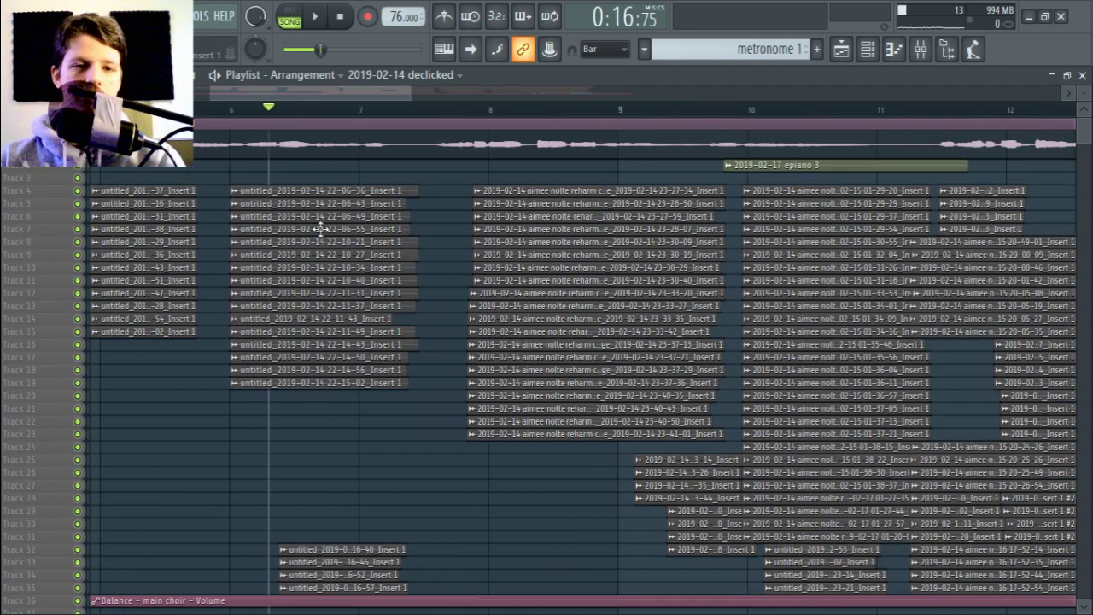
left_click_drag(294, 376, 288, 188)
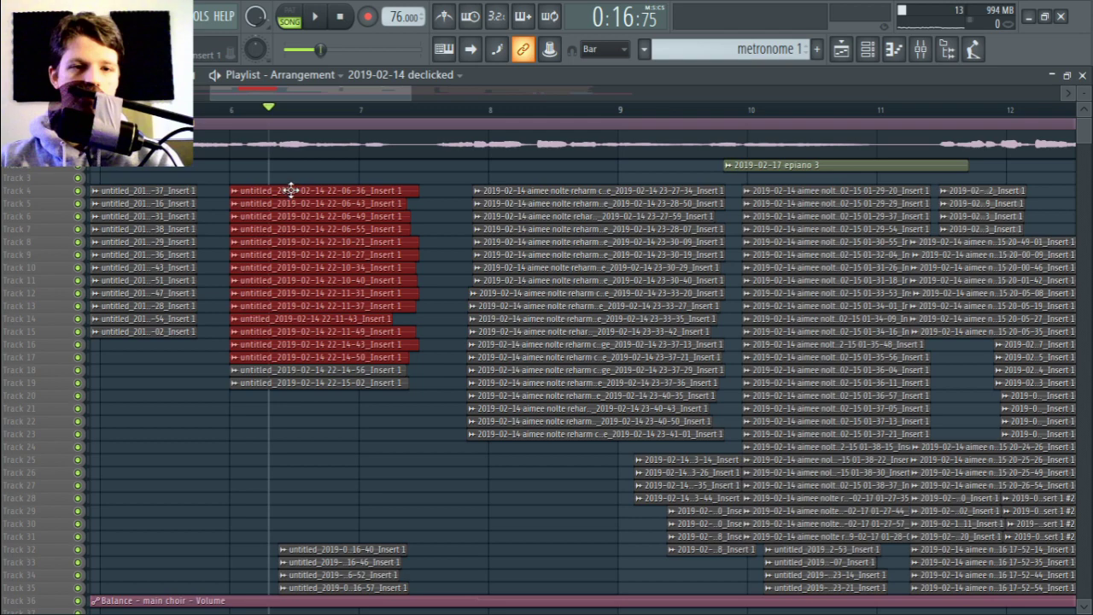
left_click(224, 119)
- Move the playhead to bar 8 and on to bar 10 to inspect the takes stacked there
left_click(491, 113)
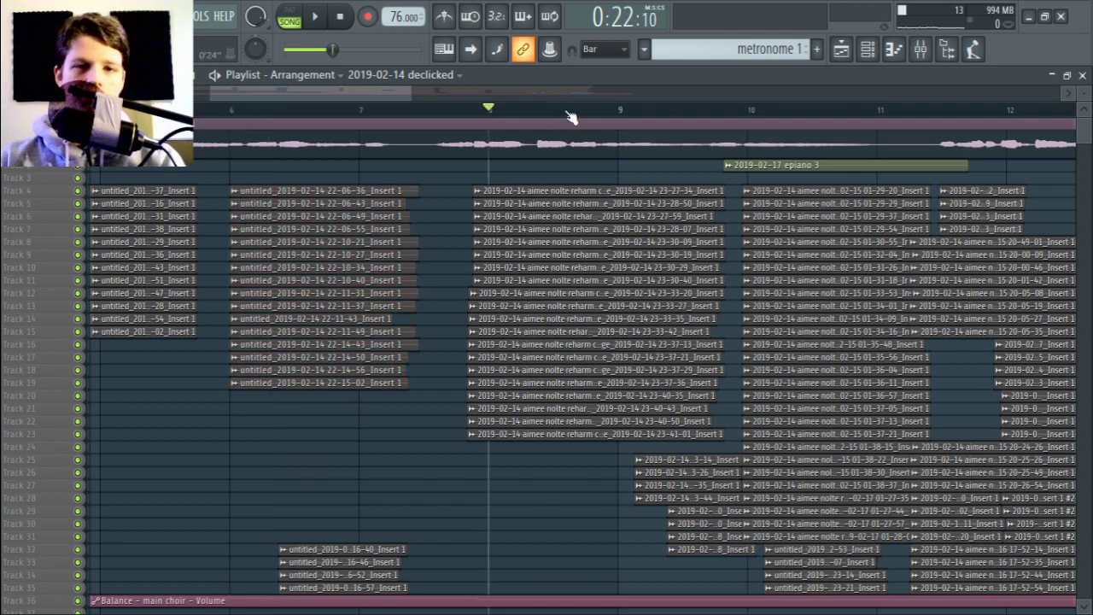
scroll(566, 114, "down", 3)
left_click_drag(566, 114, 663, 112)
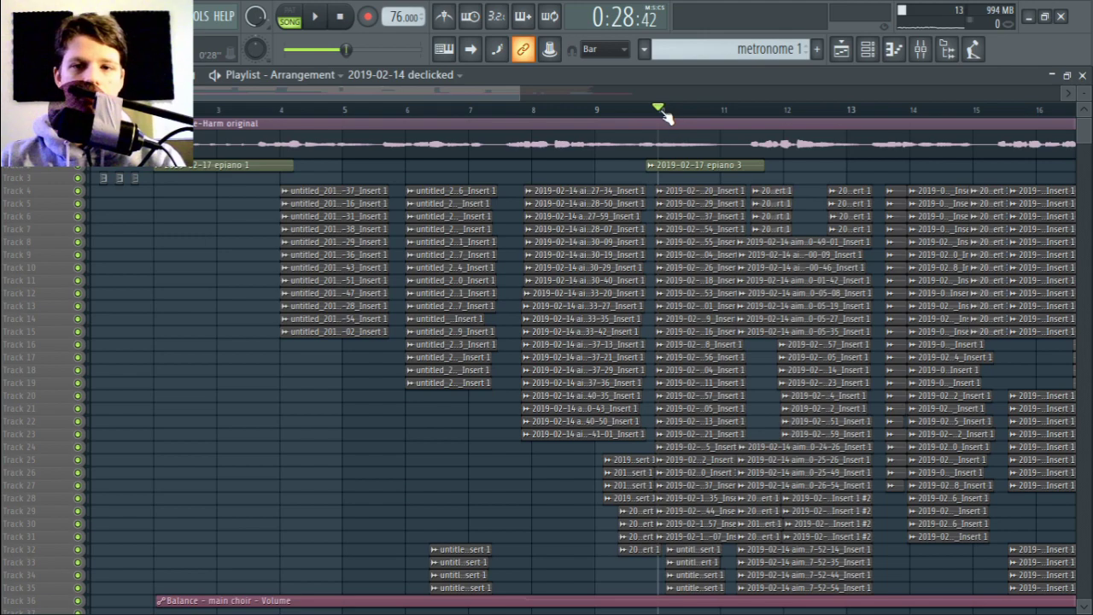
left_click_drag(719, 174, 637, 227)
- Select the stack of vocal takes starting at bar 10 on tracks 4 to 31
scroll(616, 123, "up", 3)
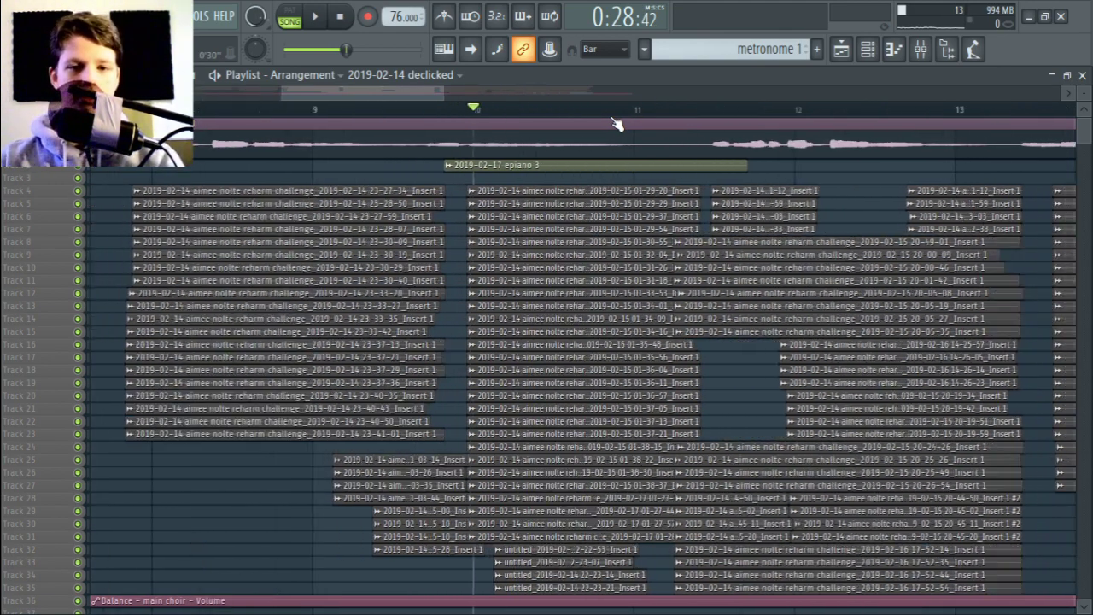
scroll(613, 125, "up", 2)
scroll(537, 293, "down", 1)
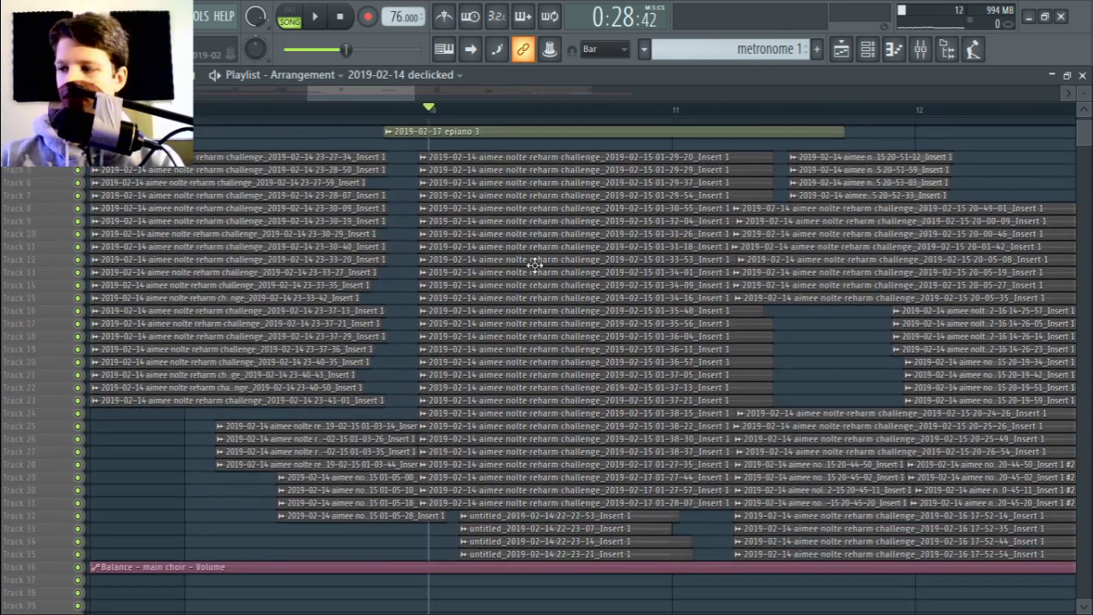
left_click_drag(464, 154, 483, 505)
scroll(457, 113, "up", 2)
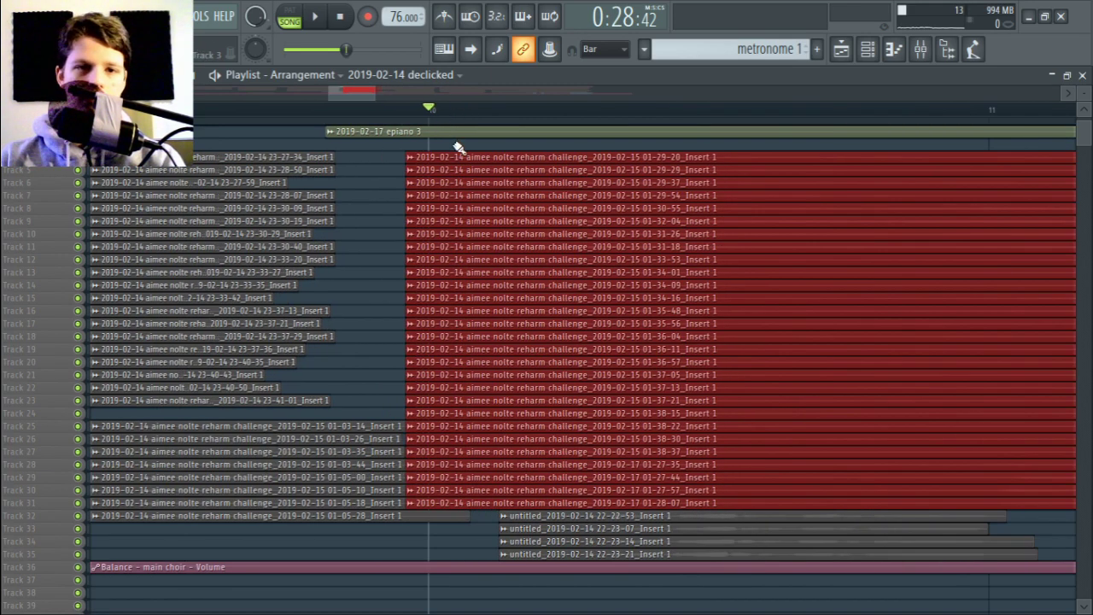
scroll(489, 168, "up", 1)
- Mute the lead recording and epiano tracks as well as tracks 32 to 35
left_click(78, 163)
scroll(78, 163, "down", 1)
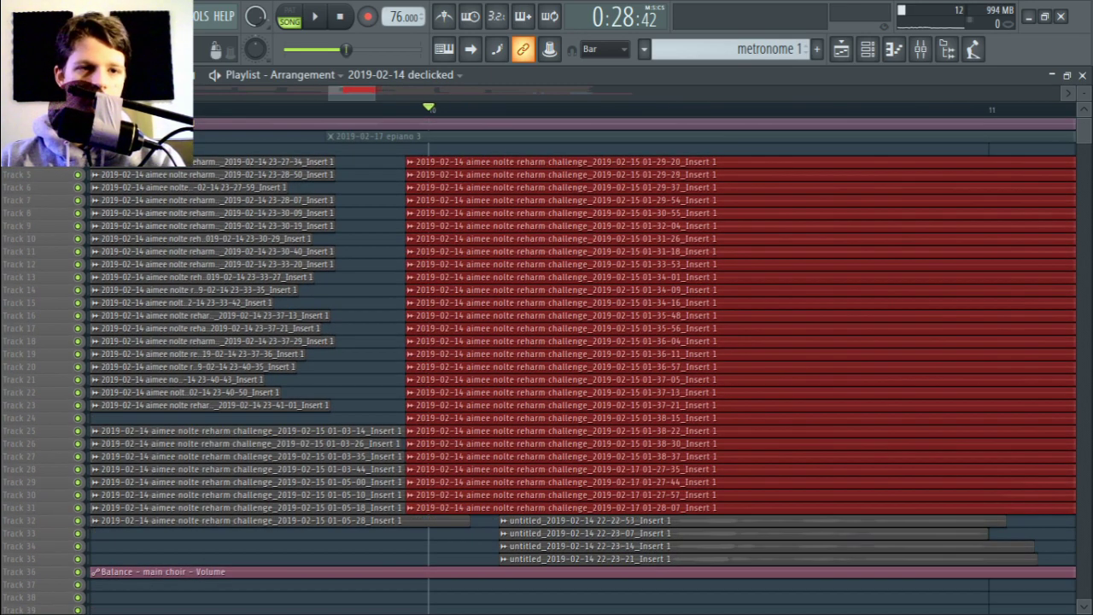
left_click(80, 546)
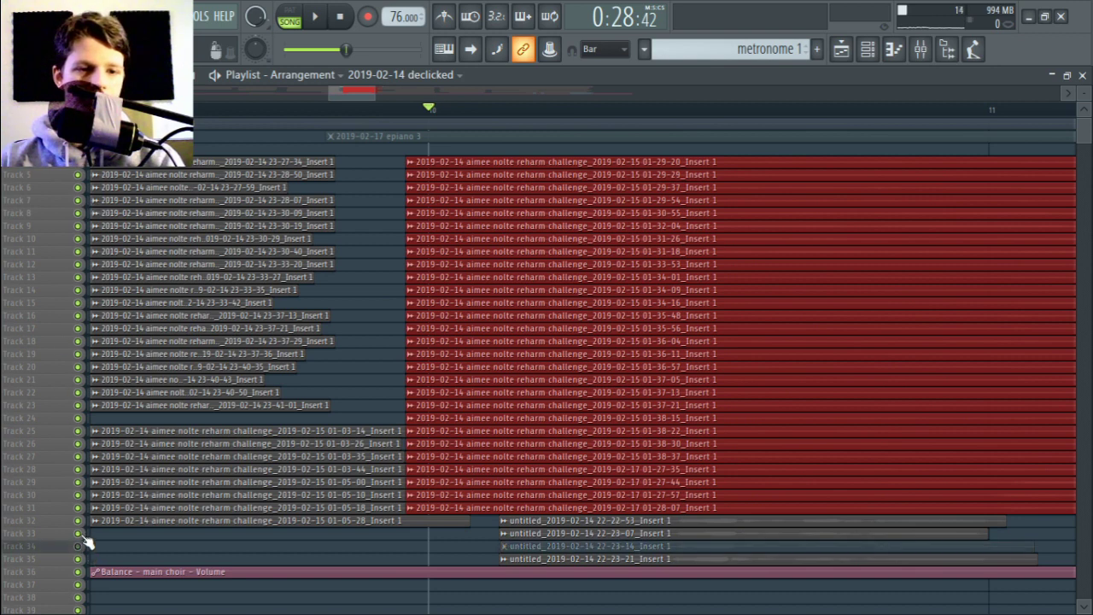
left_click(78, 532)
left_click(78, 558)
left_click(78, 520)
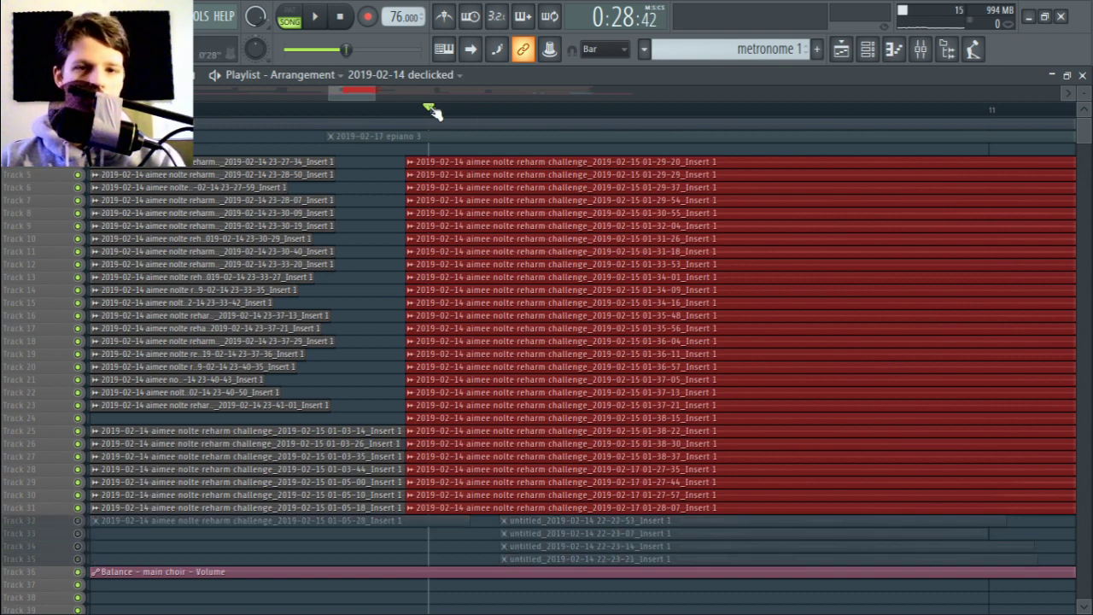
- Listen to the isolated choir chord from two playhead positions shortly after bar 10
left_click(463, 109)
key("space")
key("space")
left_click(517, 110)
key("space")
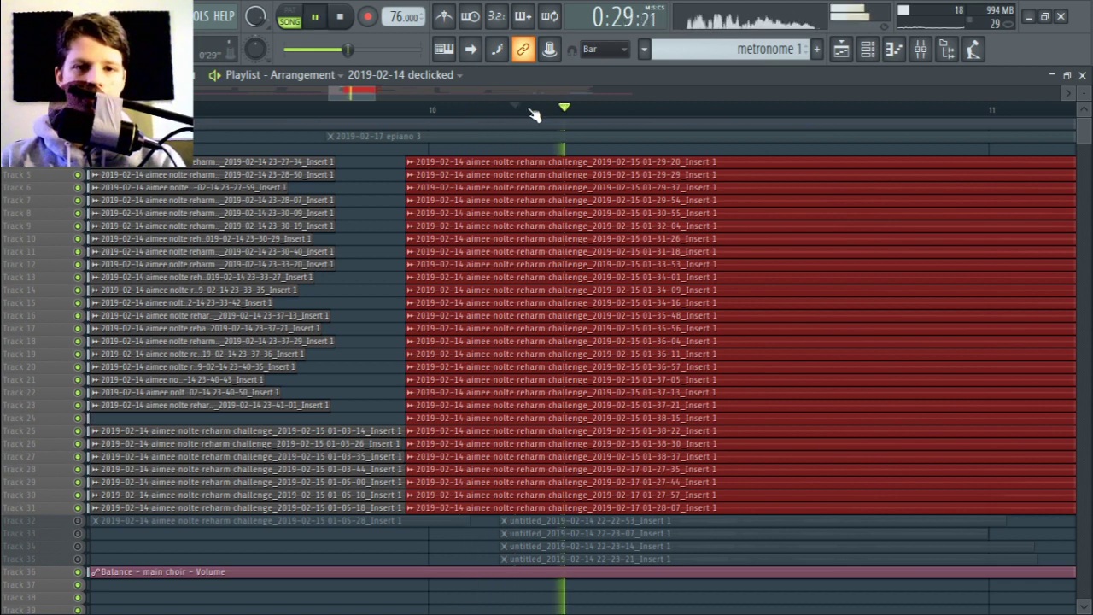
- Loop a short time selection shortly after bar 10, shorten its end, and stop playback
left_click_drag(523, 110, 613, 114)
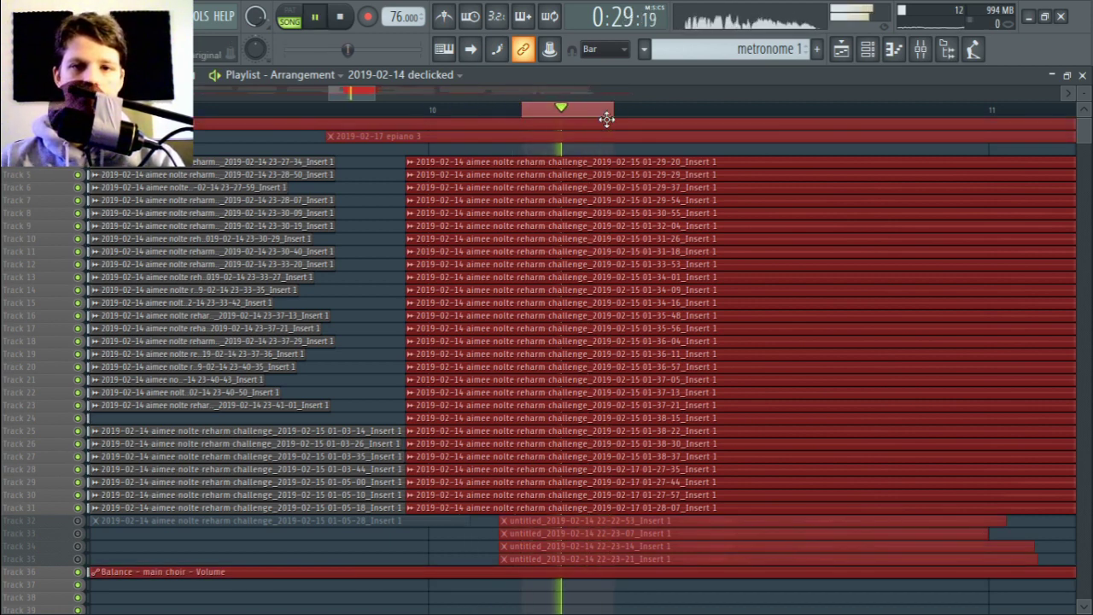
left_click_drag(602, 120, 590, 114)
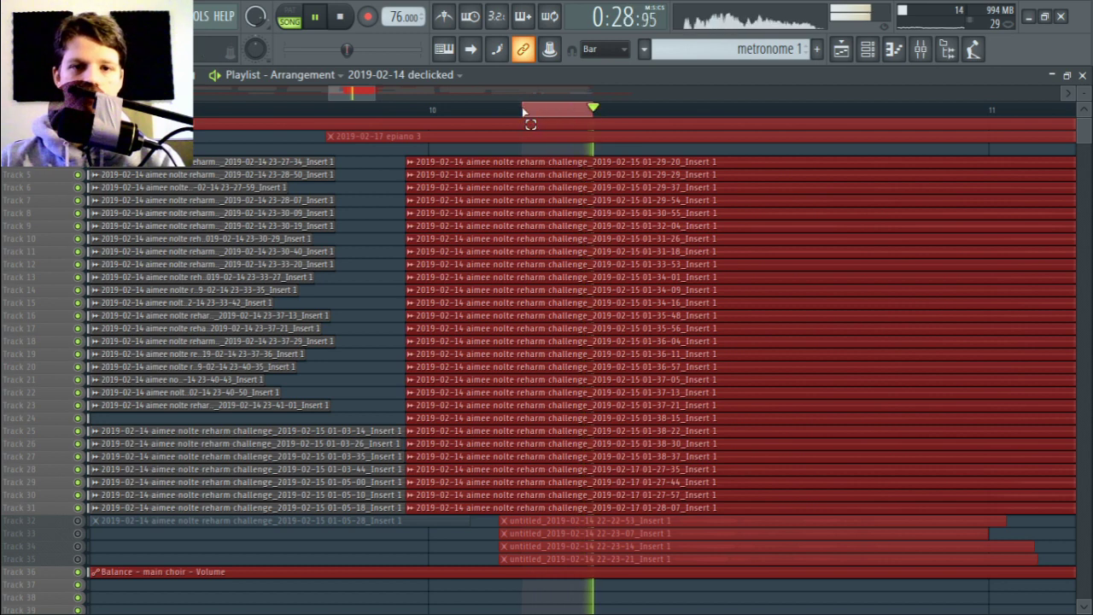
key("space")
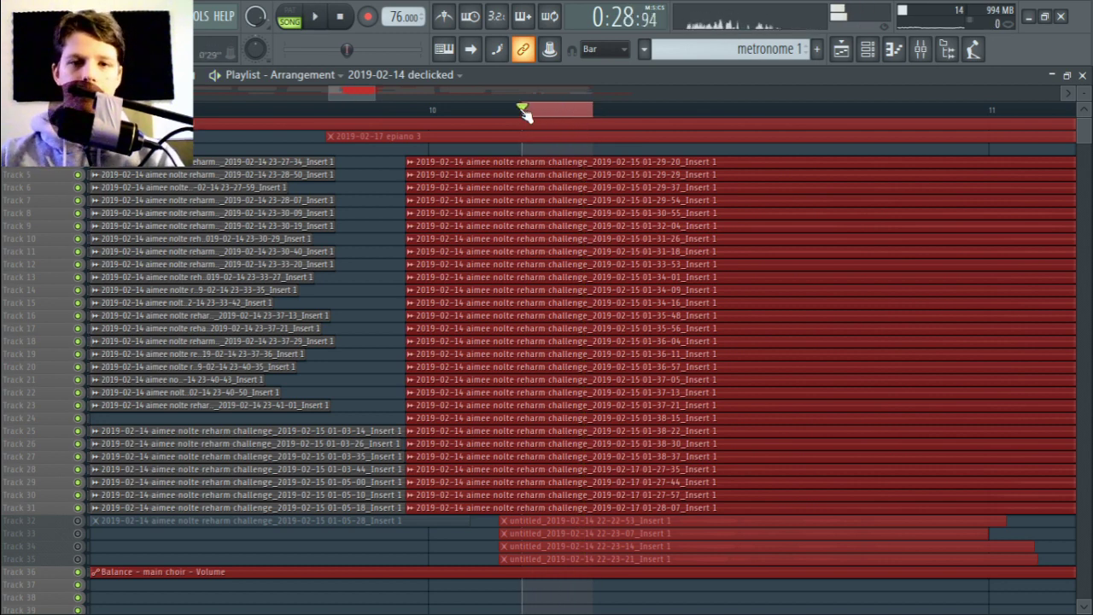
- Clear the time selection, place the playhead at 0:28:92, and play the choir chord briefly
left_click(523, 111)
key("space")
key("space")
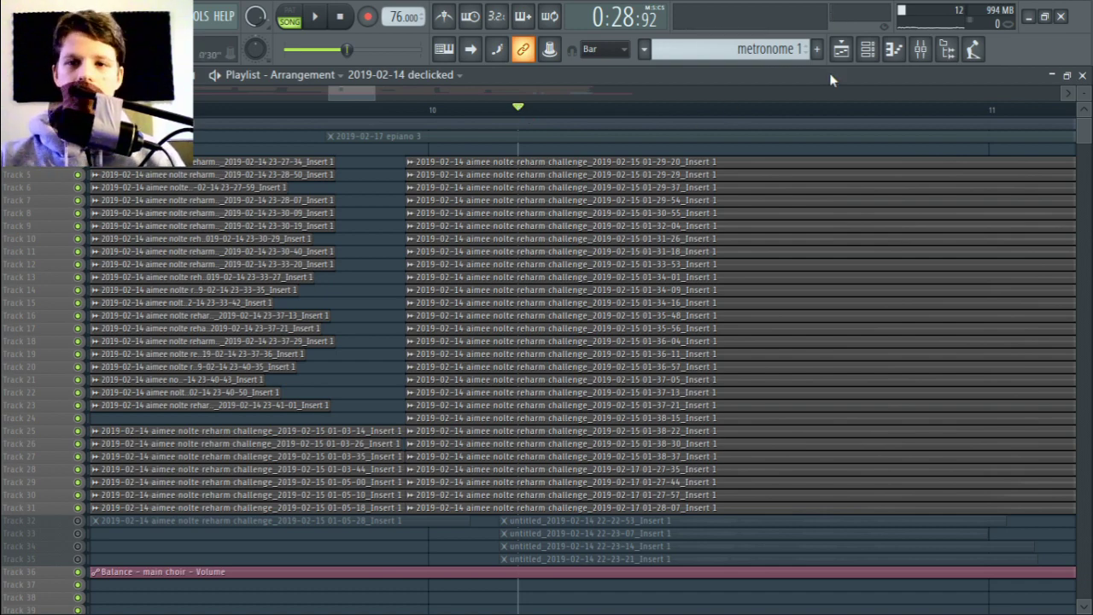
- Open the FL Keys instrument from the channel rack and play the chord's notes on its keyboard
left_click(867, 49)
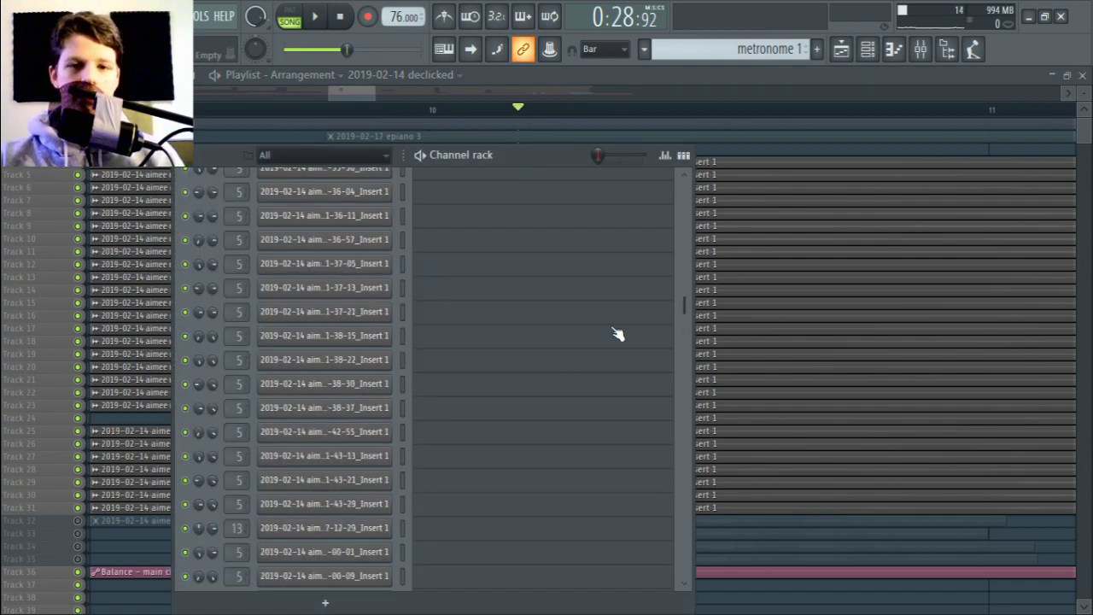
left_click_drag(688, 301, 688, 184)
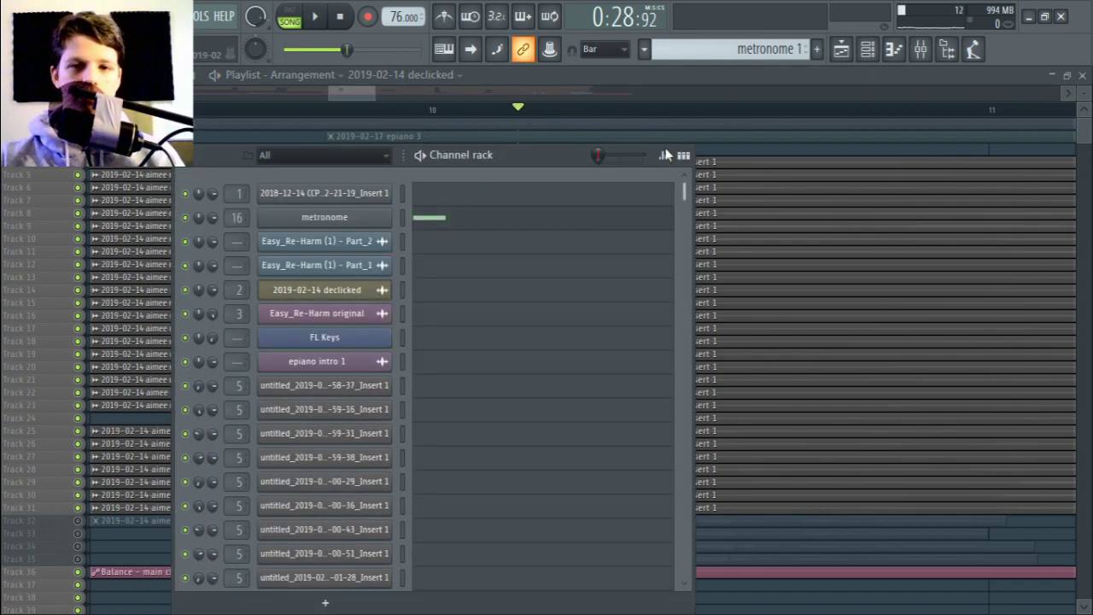
left_click(384, 338)
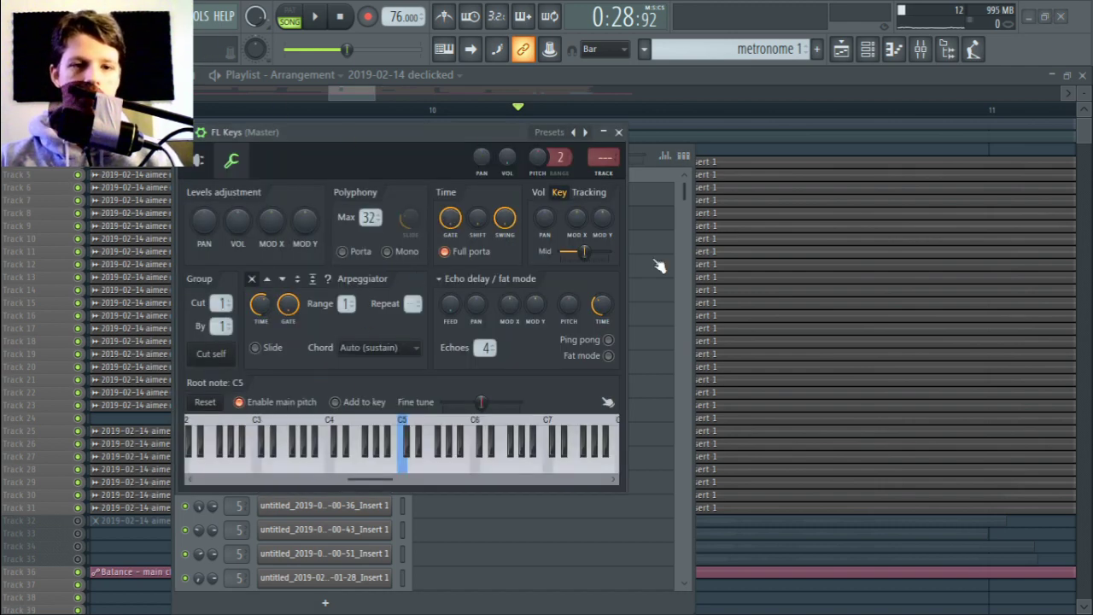
key("n")
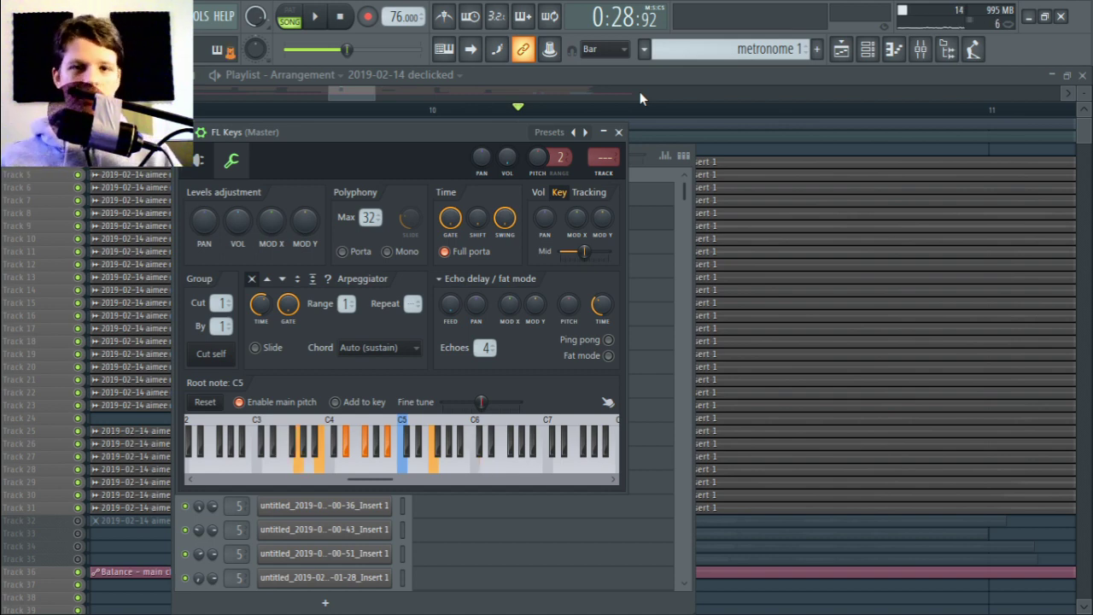
- Return to the playlist and play the choir chord again from 0:28:92
left_click(649, 83)
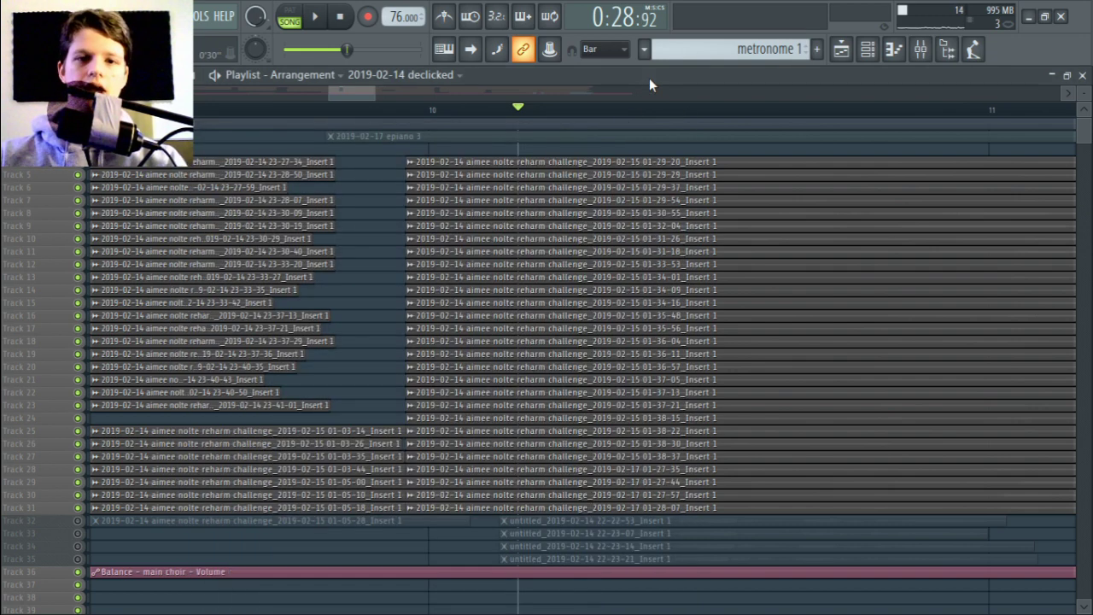
key("space")
key("space")
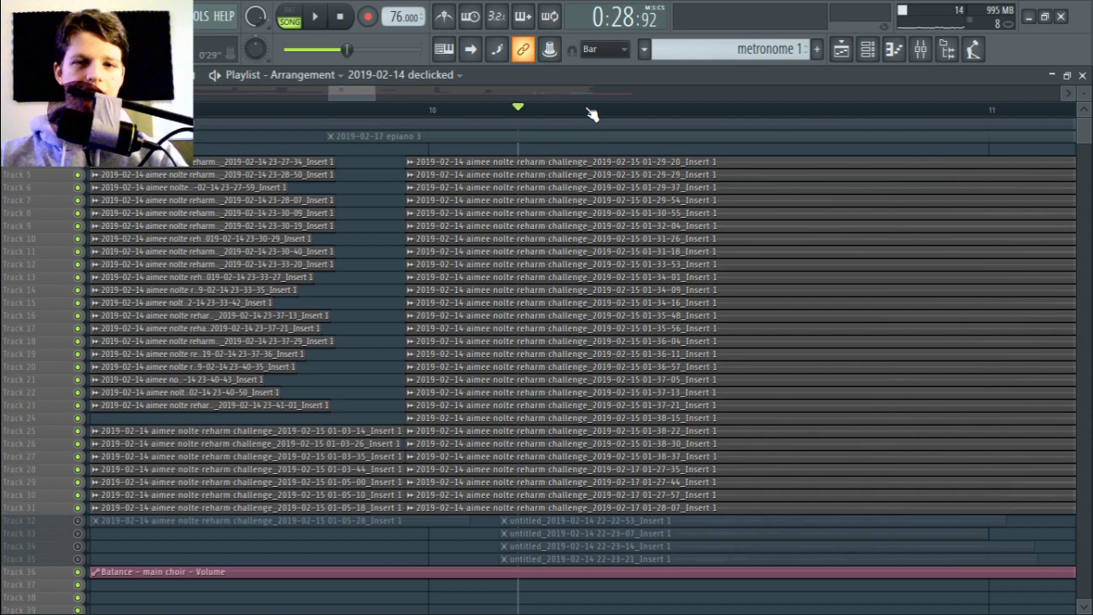
- Play the closing choir chord briefly from 0:55:44, between bars 18 and 19
scroll(591, 114, "down", 2)
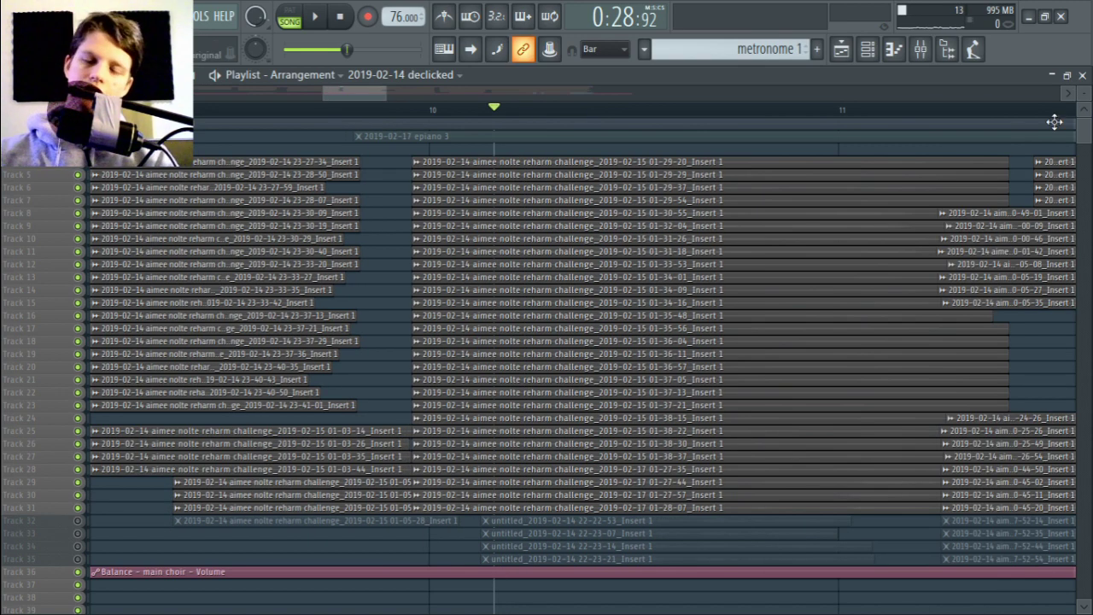
scroll(557, 111, "down", 5)
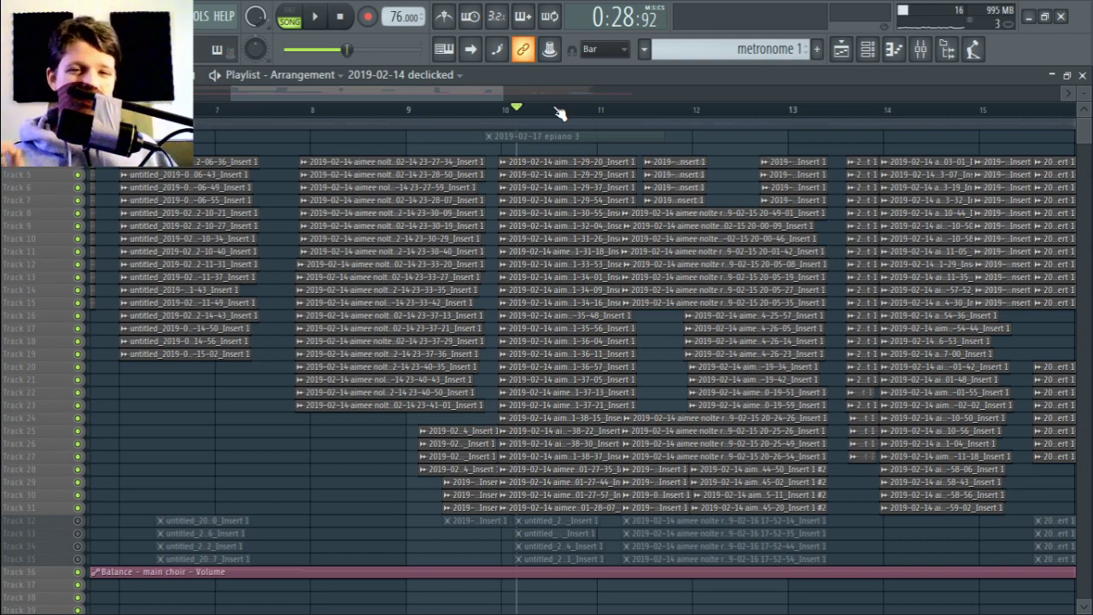
scroll(556, 112, "left", 4)
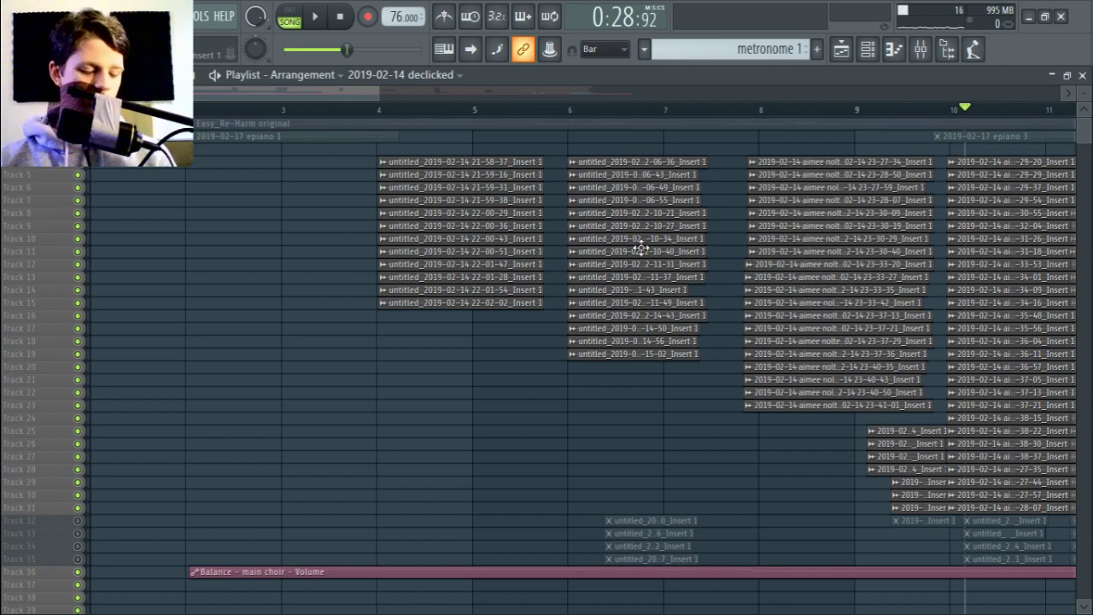
scroll(807, 248, "right", 8)
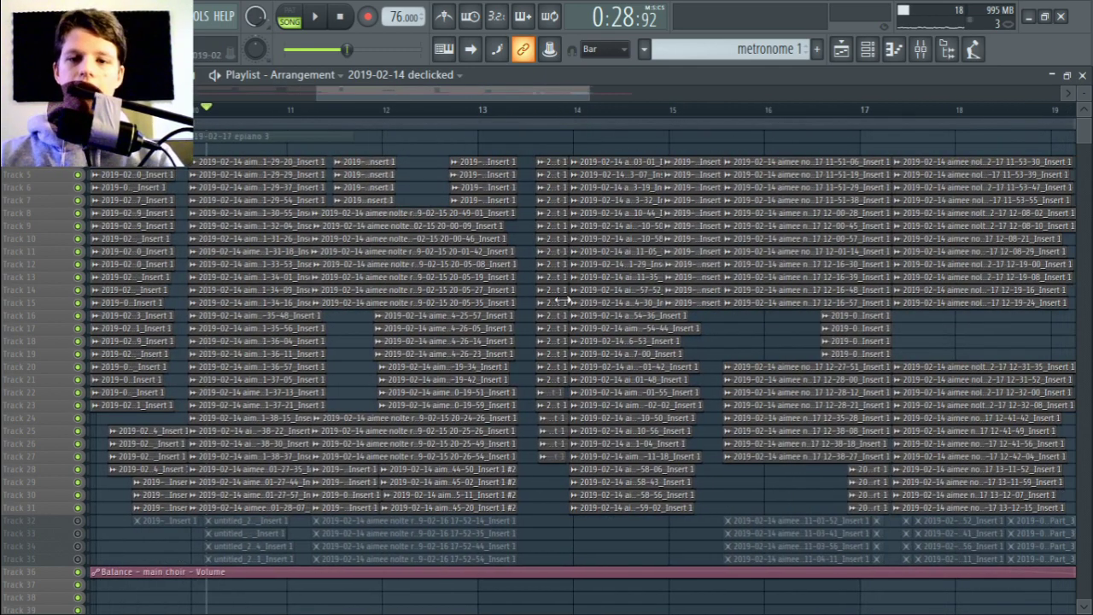
scroll(517, 303, "right", 2)
left_click(834, 109)
key("space")
left_click(817, 109)
key("space")
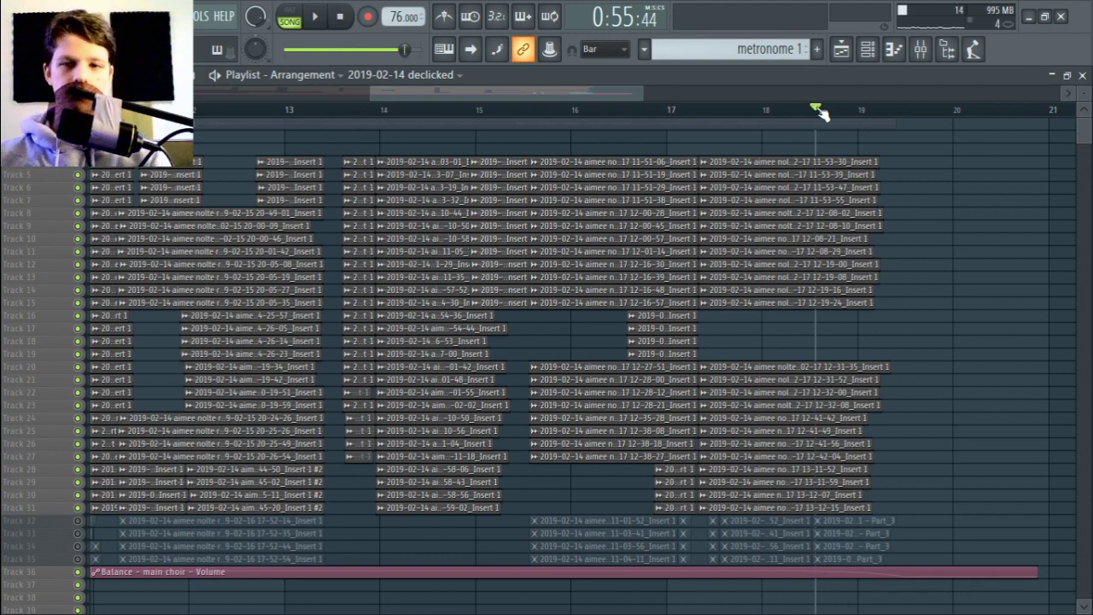
- Select the stack of vocal clips beginning at bar 10 on tracks 4 to 31
left_click_drag(396, 92, 128, 93)
scroll(562, 100, "right", 2)
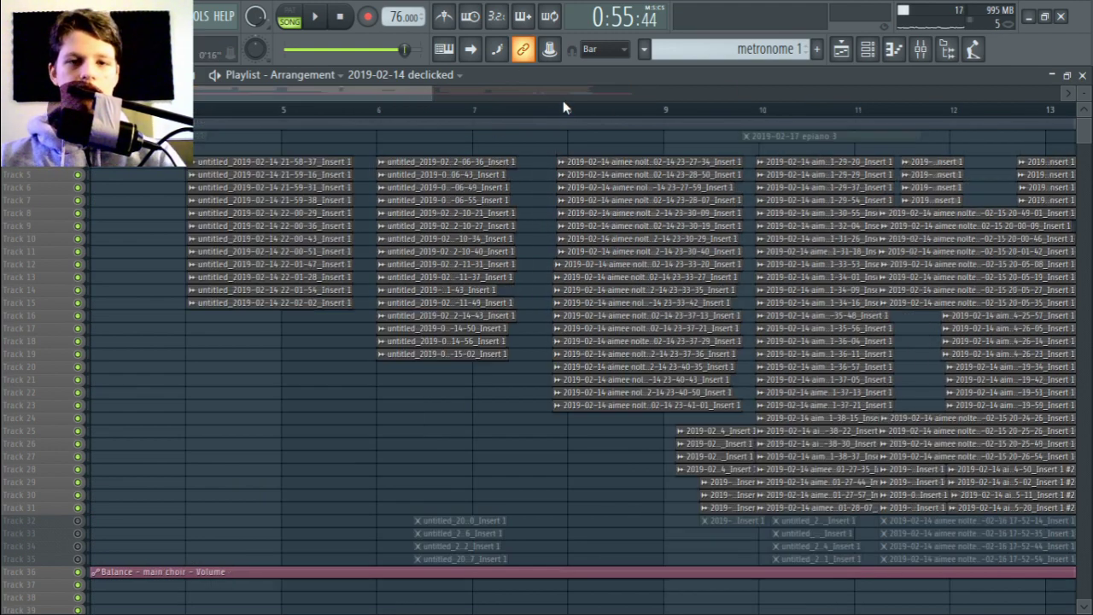
scroll(786, 173, "right", 3)
left_click_drag(551, 158, 539, 509)
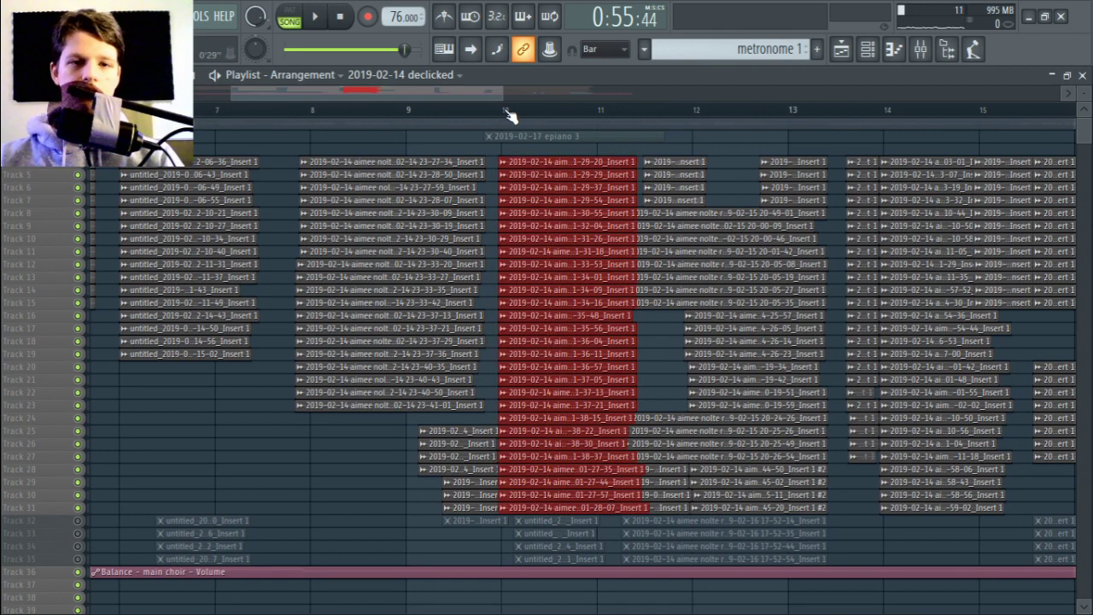
- Clear the clip selection, place the playhead at 0:31:82 just after bar 11, and play the choir briefly
left_click(505, 111)
left_click(611, 114)
scroll(616, 114, "up", 5)
left_click(625, 109)
key("space")
key("space")
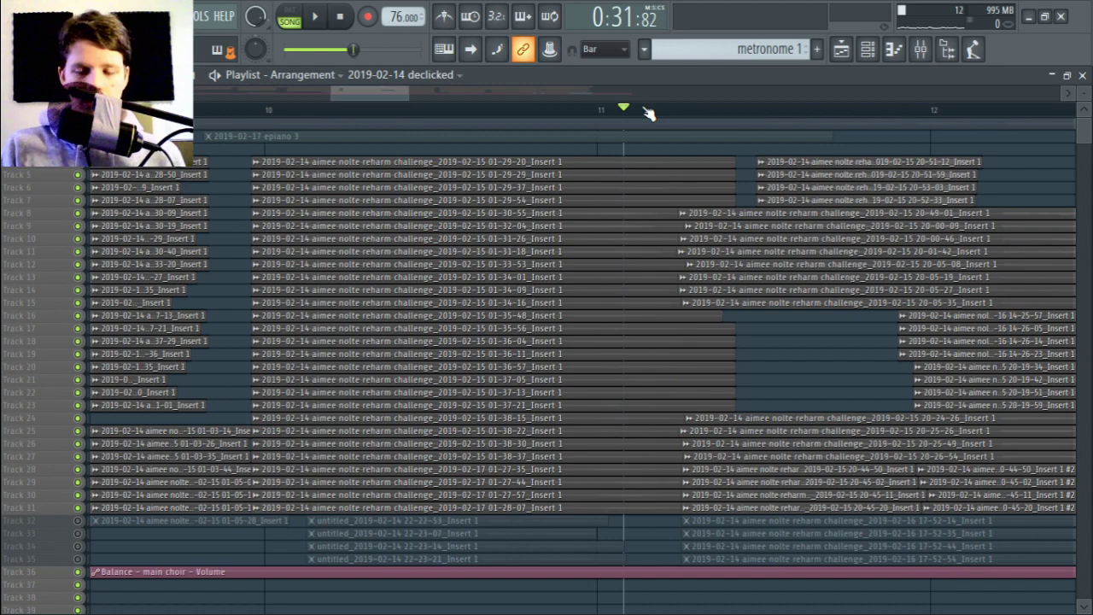
- Highlight the bar 10 vocal clips on tracks 4 to 31, then deselect them and move the playhead to 0:28:42
scroll(631, 116, "up", 1)
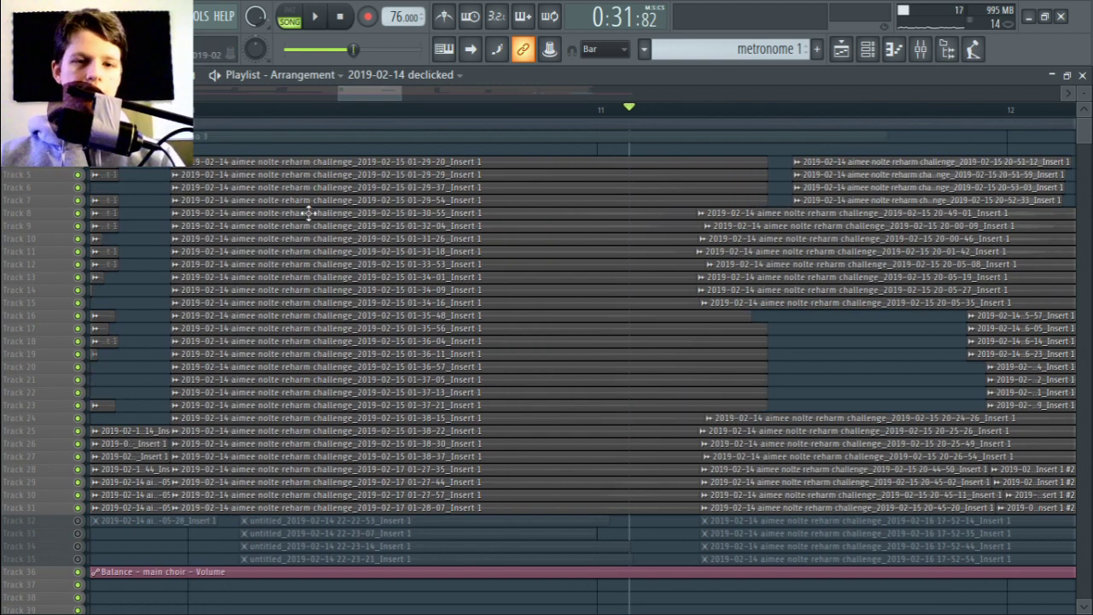
left_click_drag(247, 160, 580, 512)
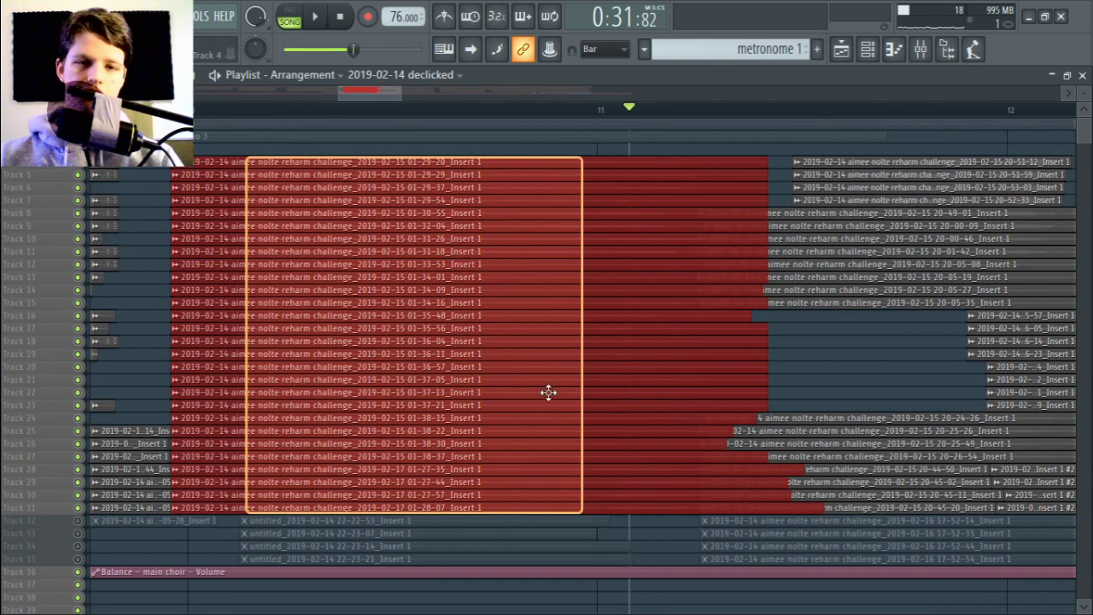
scroll(541, 114, "down", 4)
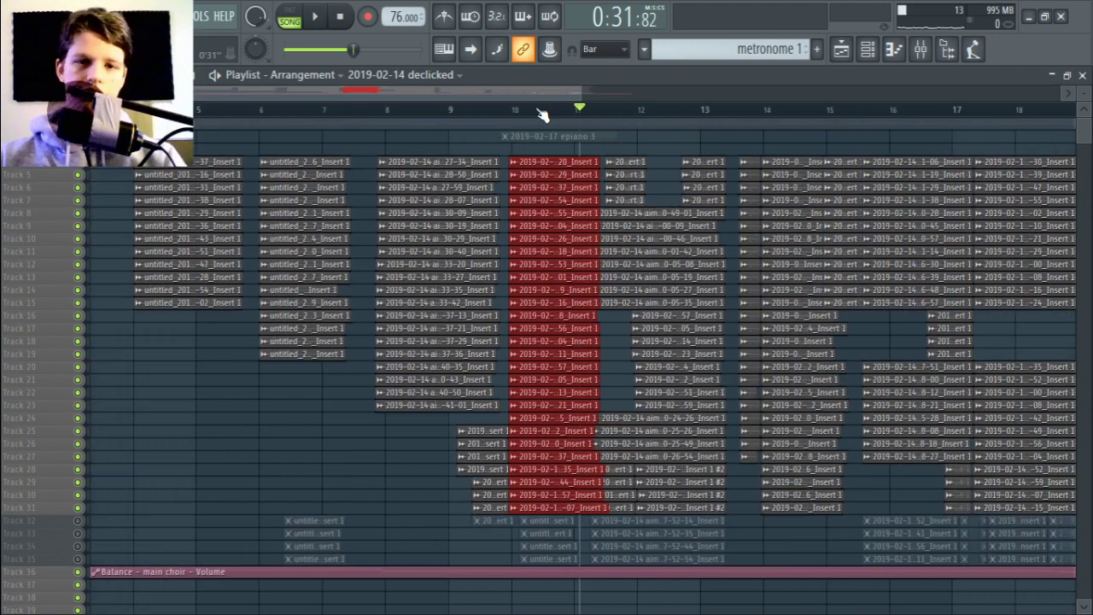
left_click(525, 111)
scroll(366, 312, "right", 5)
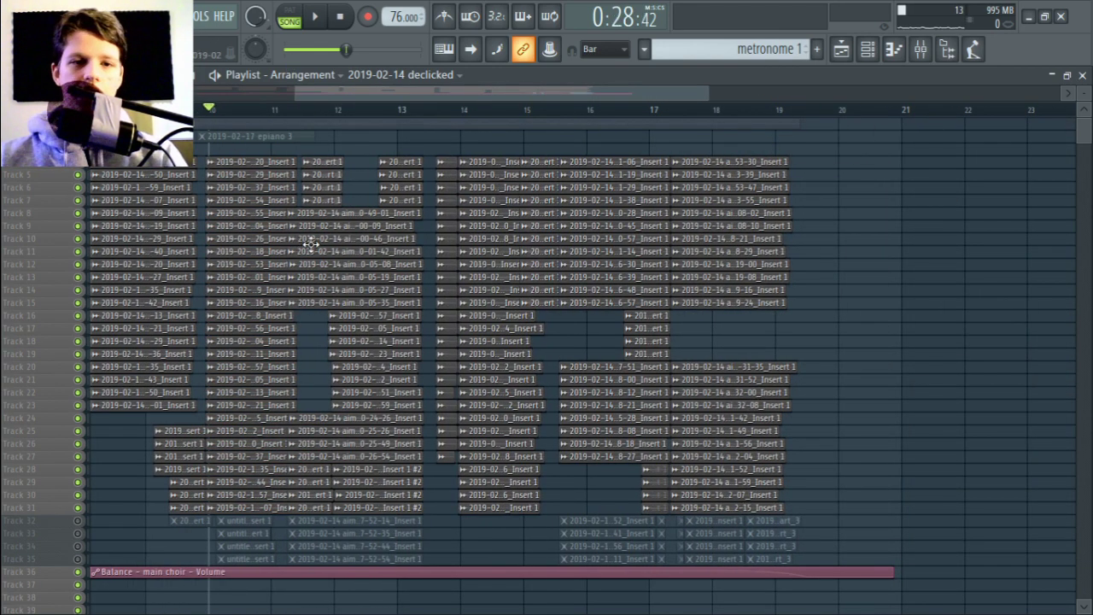
- Place the playhead at 0:33:16, where the four short clips on tracks 4 to 7 begin, and play the phrase
left_click(307, 110)
scroll(309, 109, "up", 4)
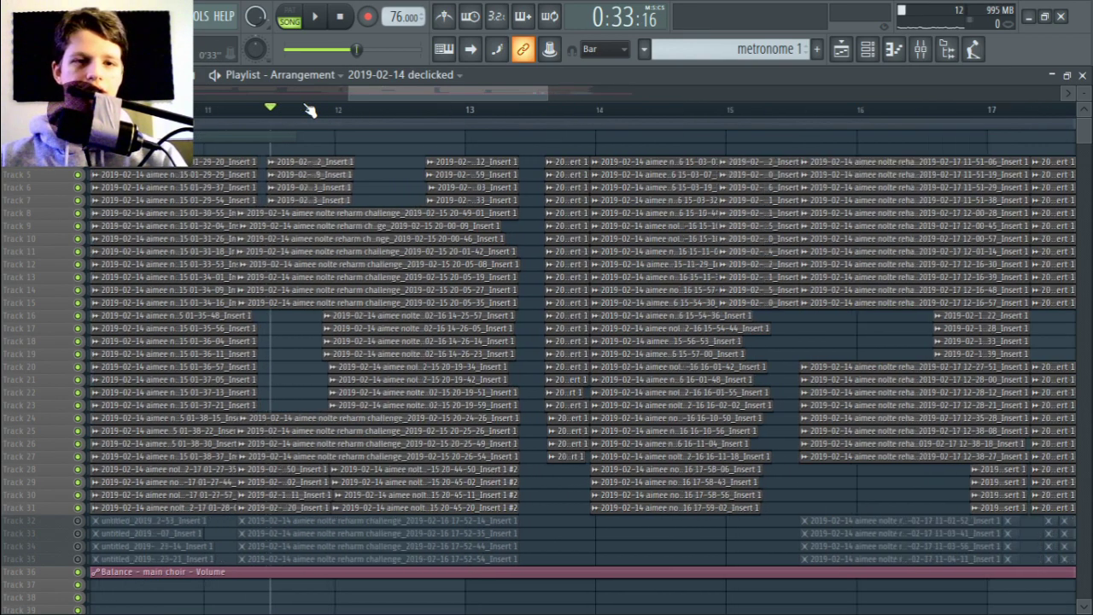
scroll(454, 141, "left", 5)
left_click_drag(247, 92, 432, 105)
key("space")
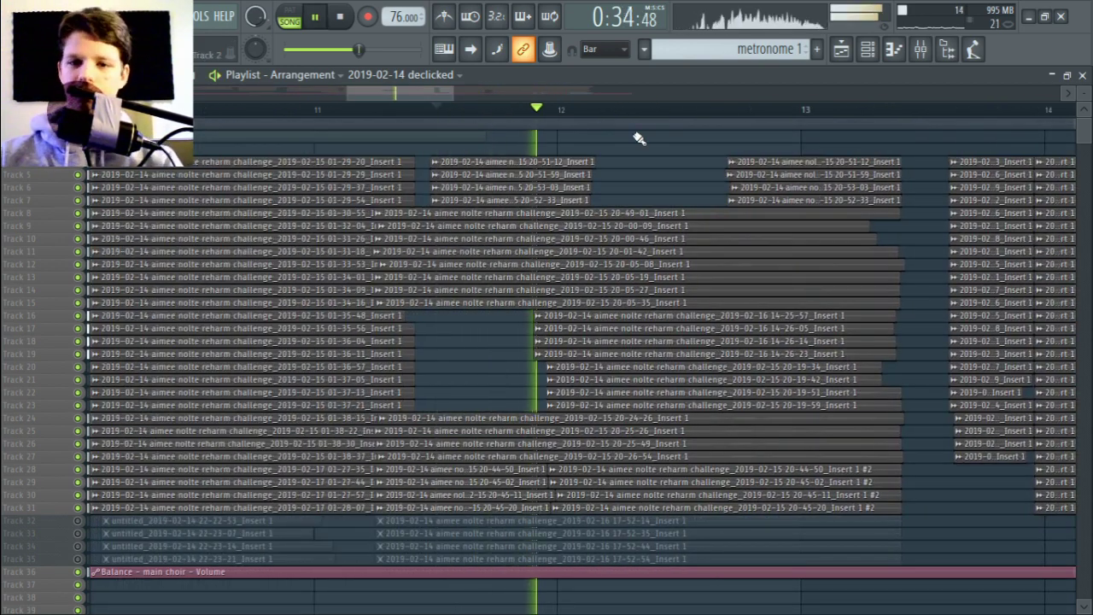
key("space")
- Play the chord from 0:34:63 just before bar 12, and replay the phrase from 0:33:21
left_click(552, 108)
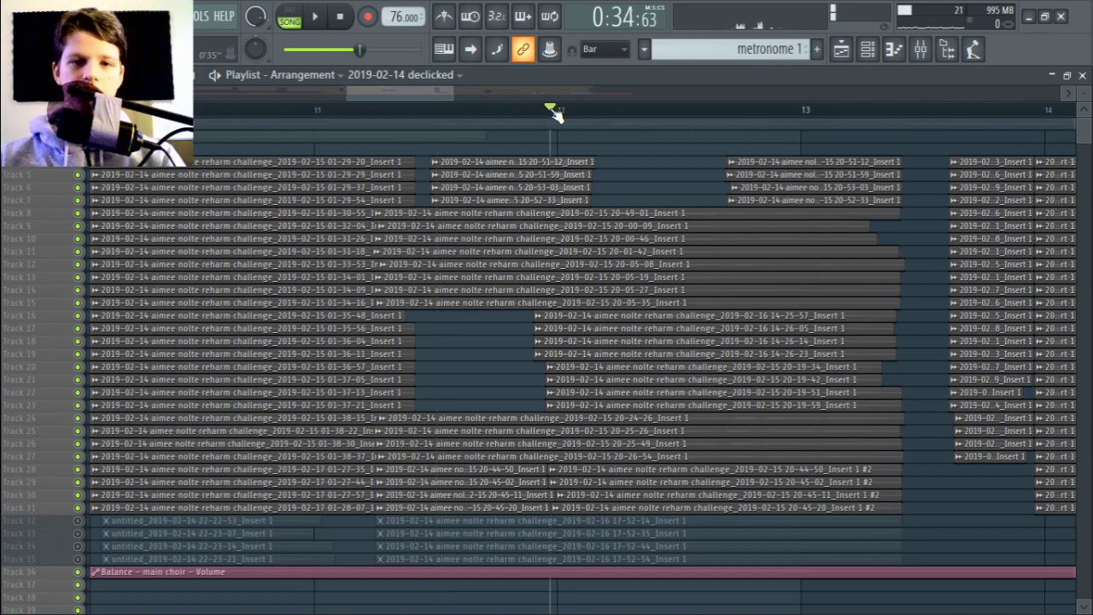
key("space")
key("space")
left_click(437, 109)
key("space")
key("space")
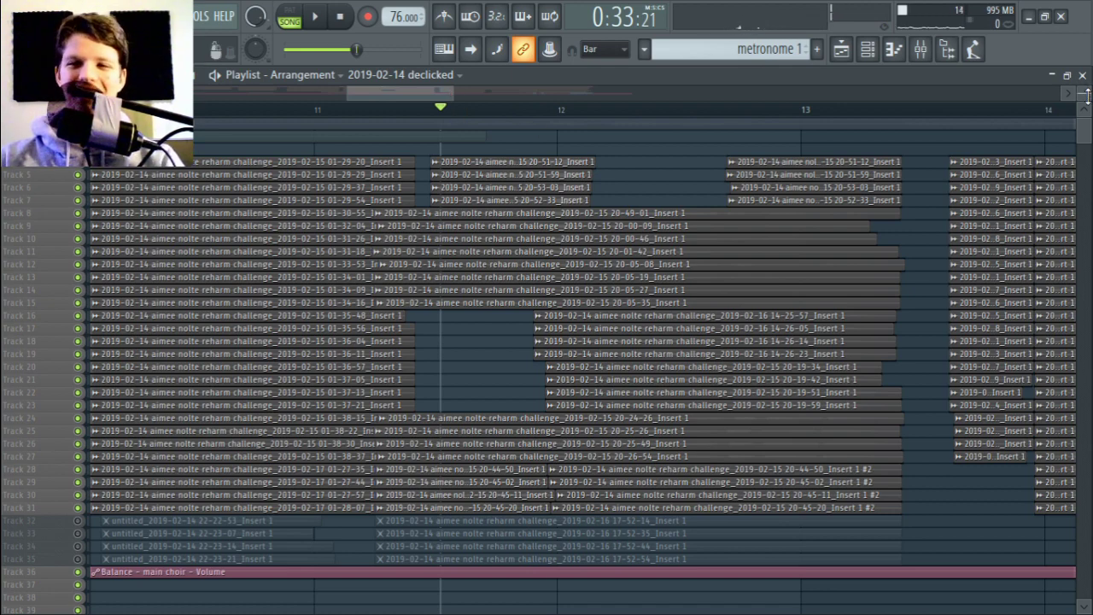
- Enlarge the track heights to show the waveforms, solo Track 4, and play its vocal take from 0:34:58
scroll(884, 146, "up", 3)
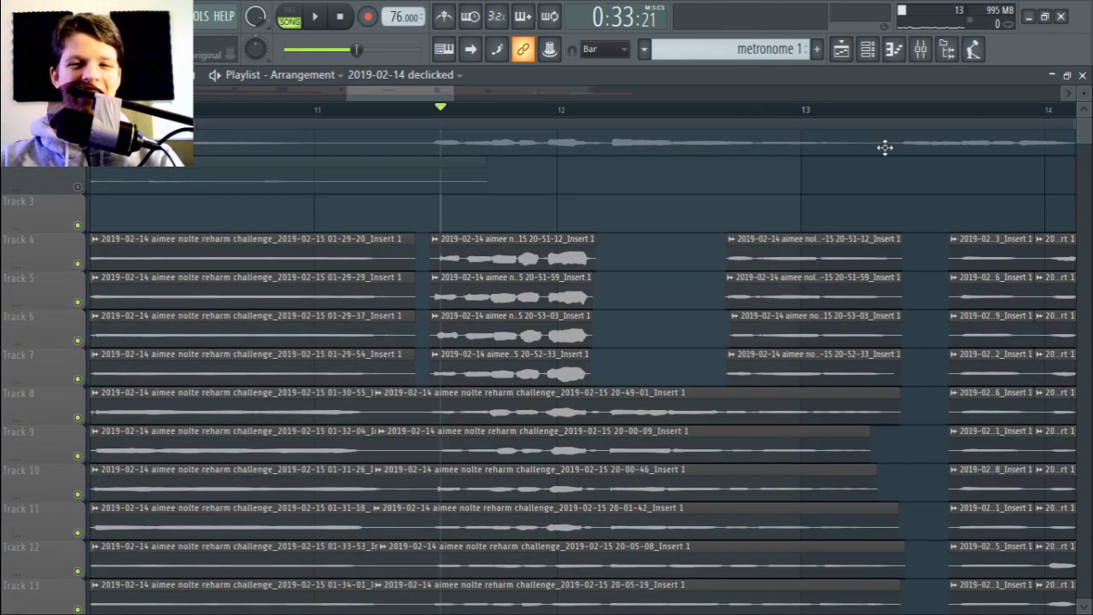
left_click(545, 110)
right_click(79, 264)
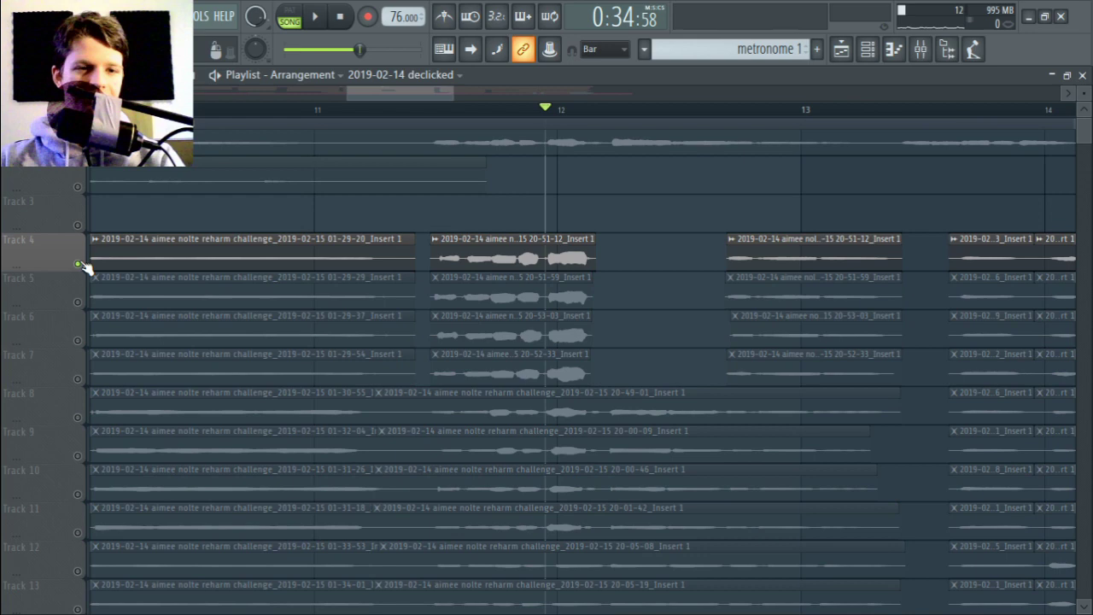
key("space")
key("space")
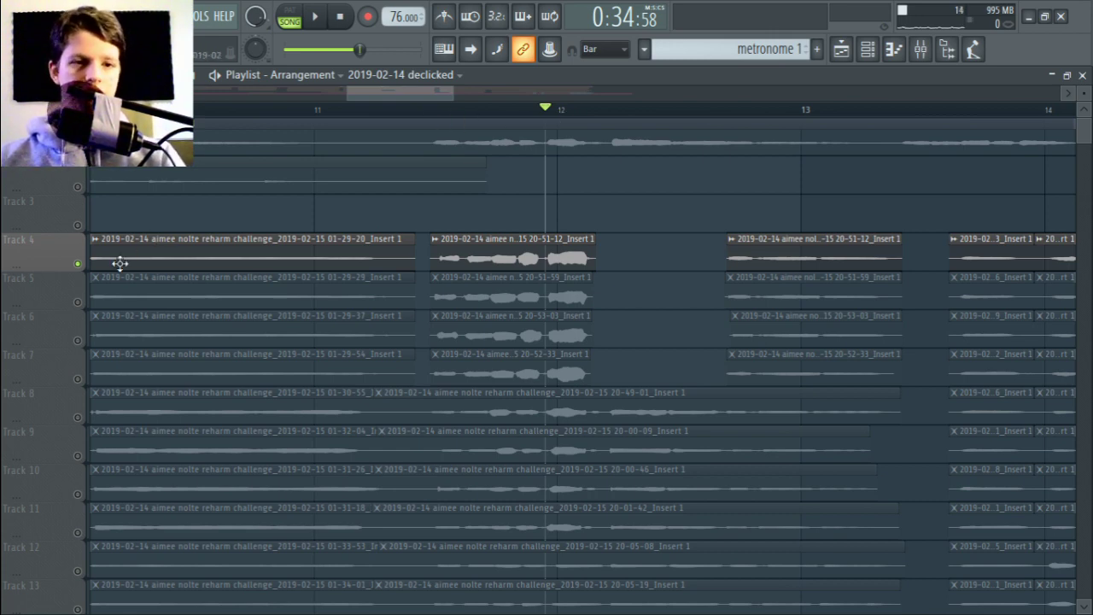
- Unmute all playlist tracks, place the playhead at 0:33:12, and shrink the track heights to show the whole stack
left_click(78, 263, "ctrl")
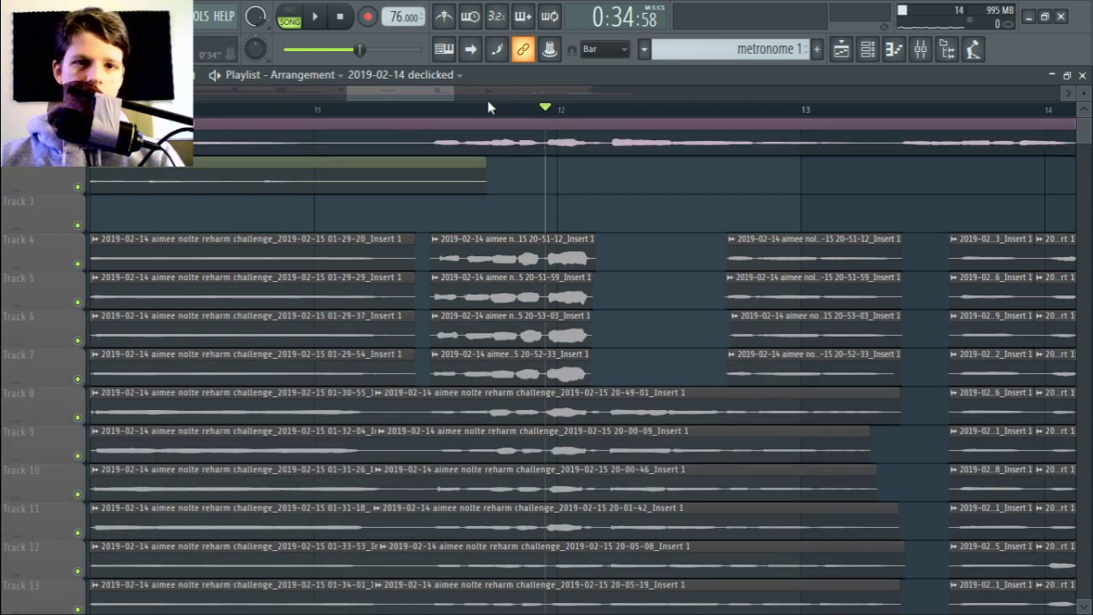
left_click(433, 111)
scroll(435, 112, "down", 2)
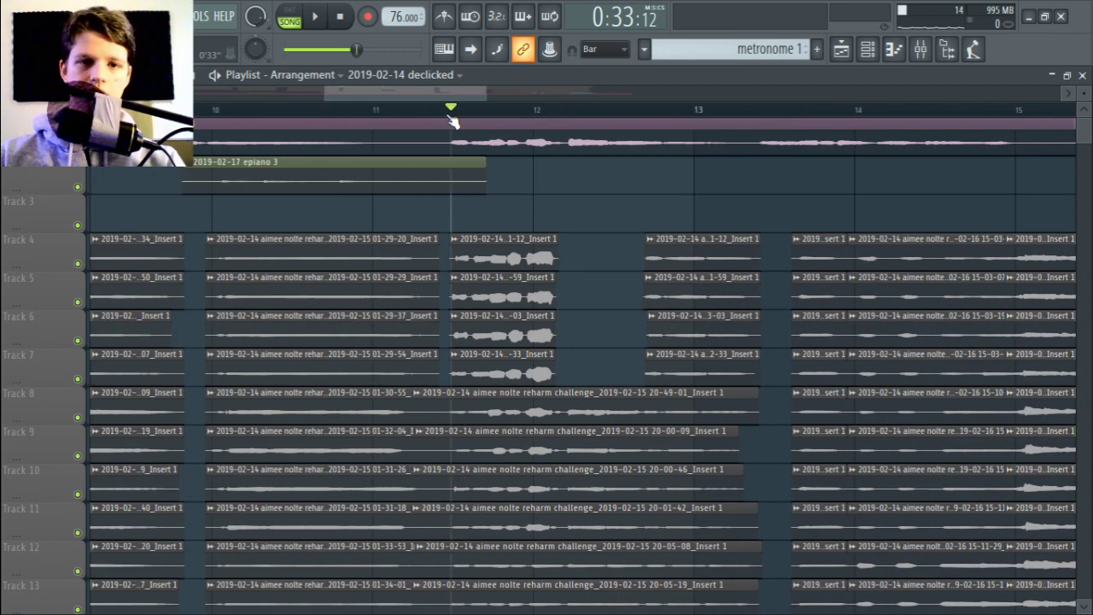
left_click_drag(1082, 93, 1082, 128)
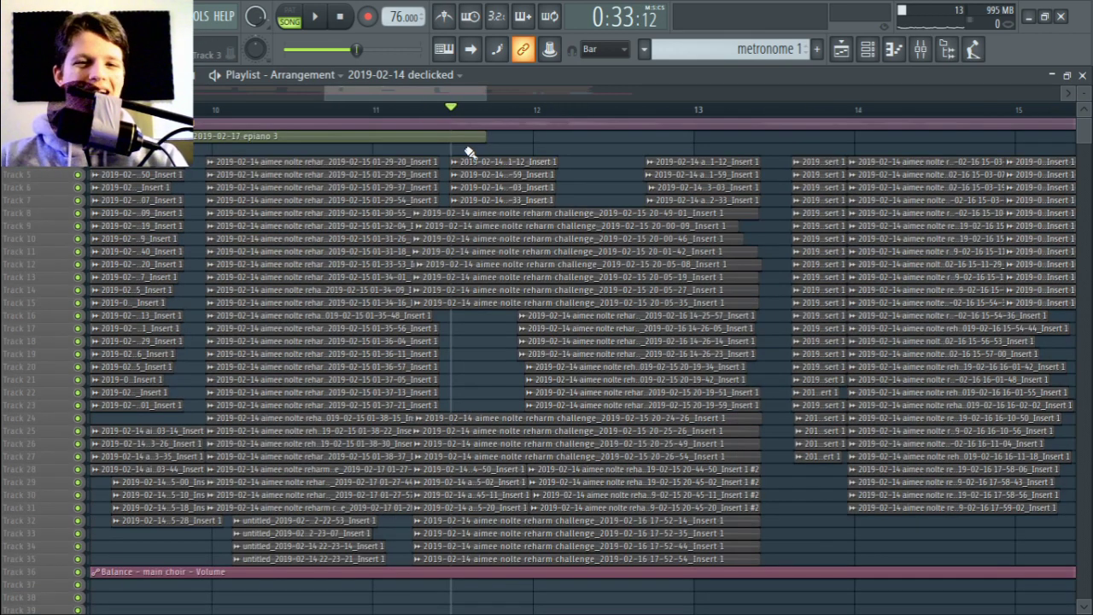
scroll(453, 110, "down", 2, "ctrl")
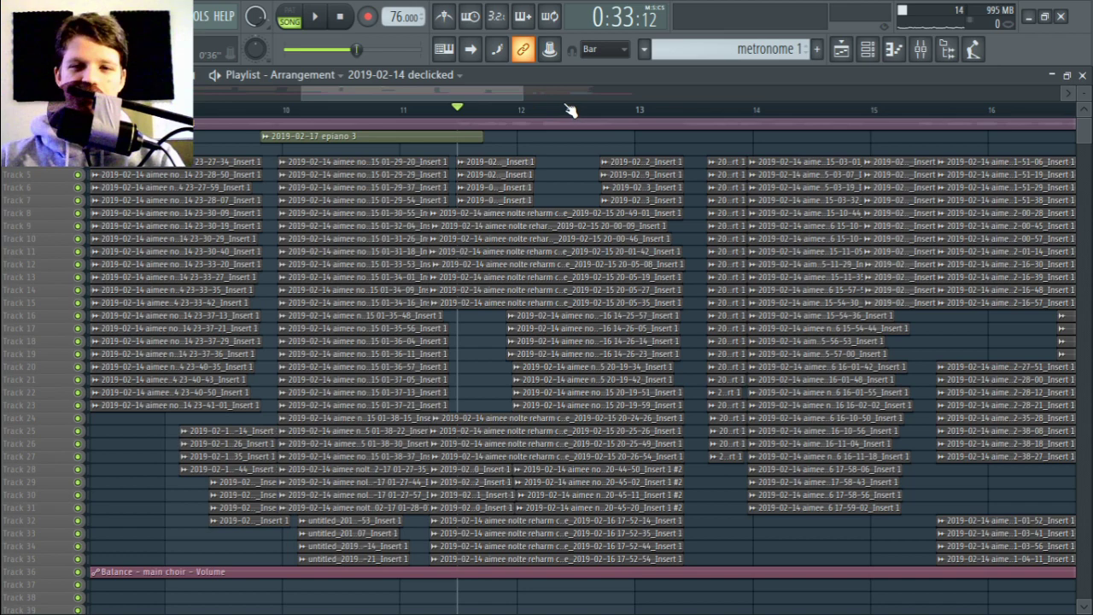
- Place the playhead at 0:37:04, before bar 13, and play the choir phrase briefly
left_click(594, 117)
left_click_drag(649, 121, 605, 116)
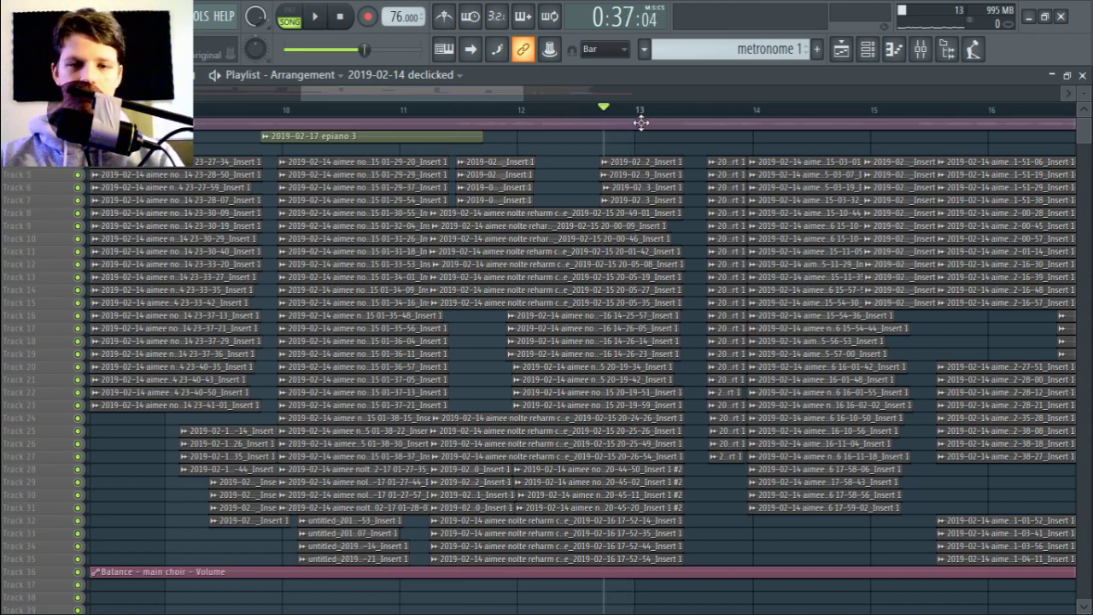
key("space")
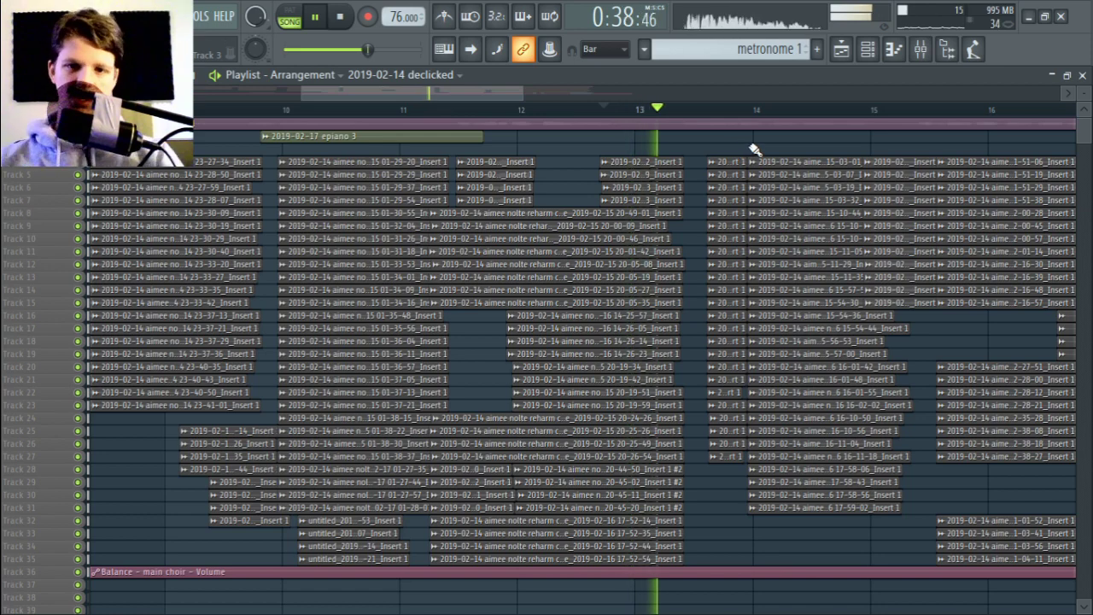
key("space")
- Move the playhead to 0:39:99 and examine the stacked clips around bar 14
scroll(587, 363, "right", 5)
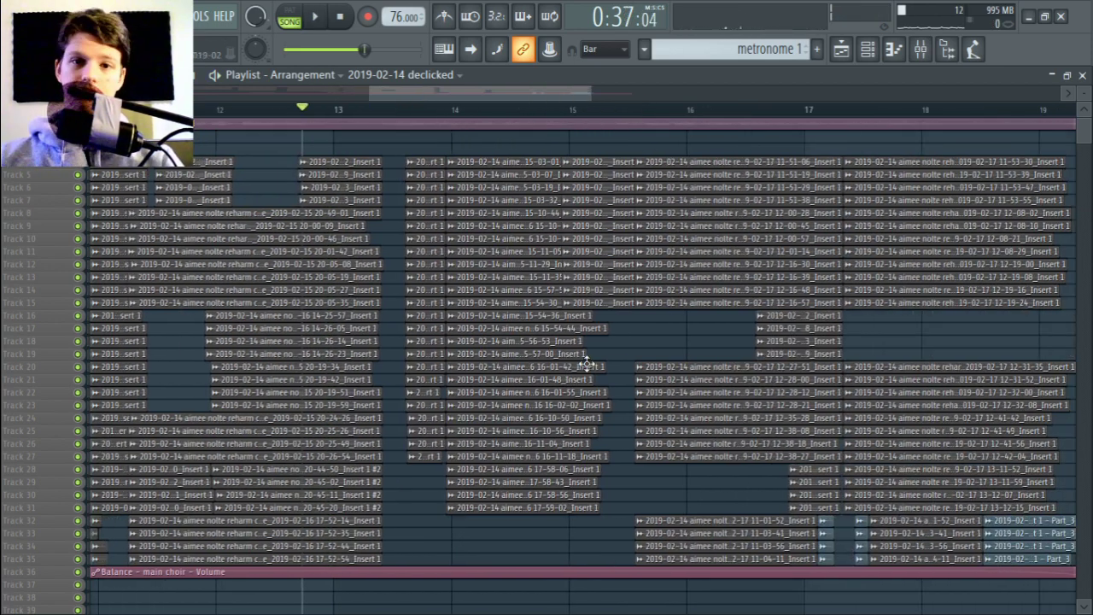
left_click(413, 114)
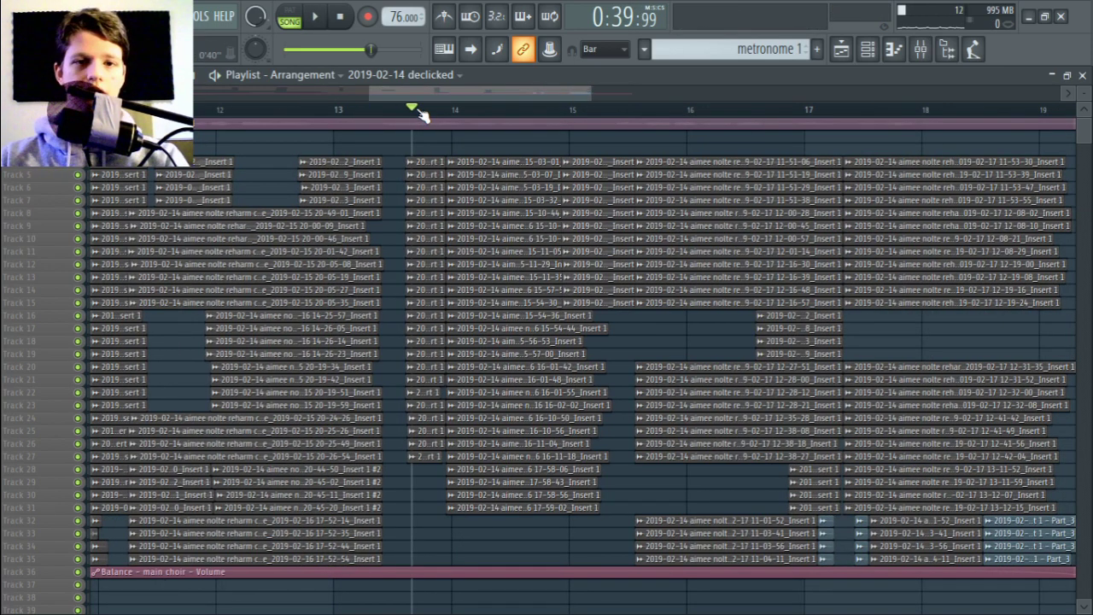
scroll(415, 111, "up", 2)
scroll(440, 118, "down", 2)
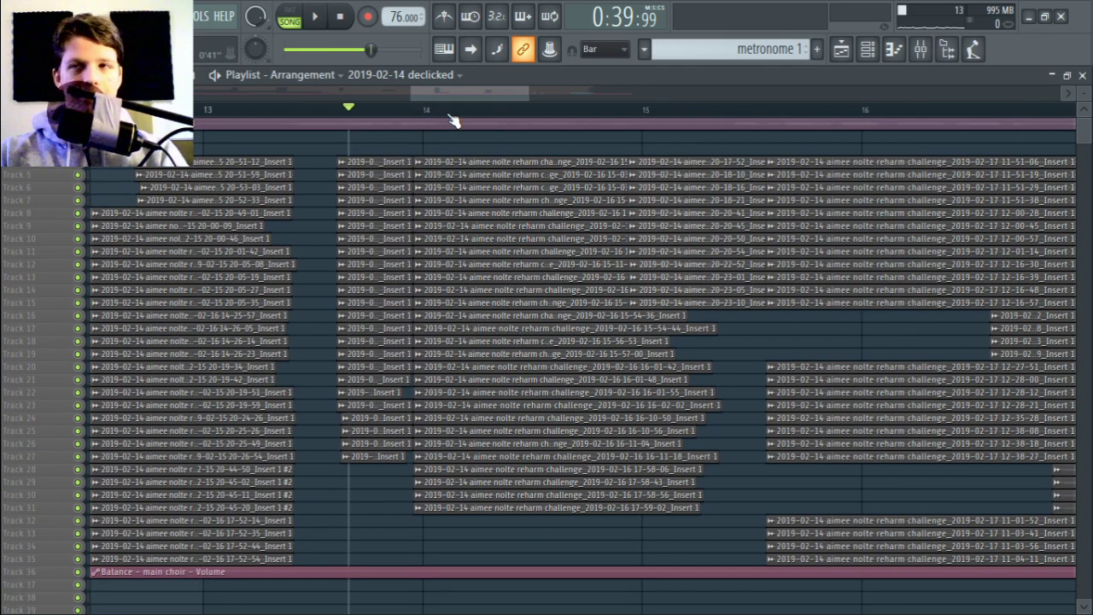
scroll(451, 119, "down", 1)
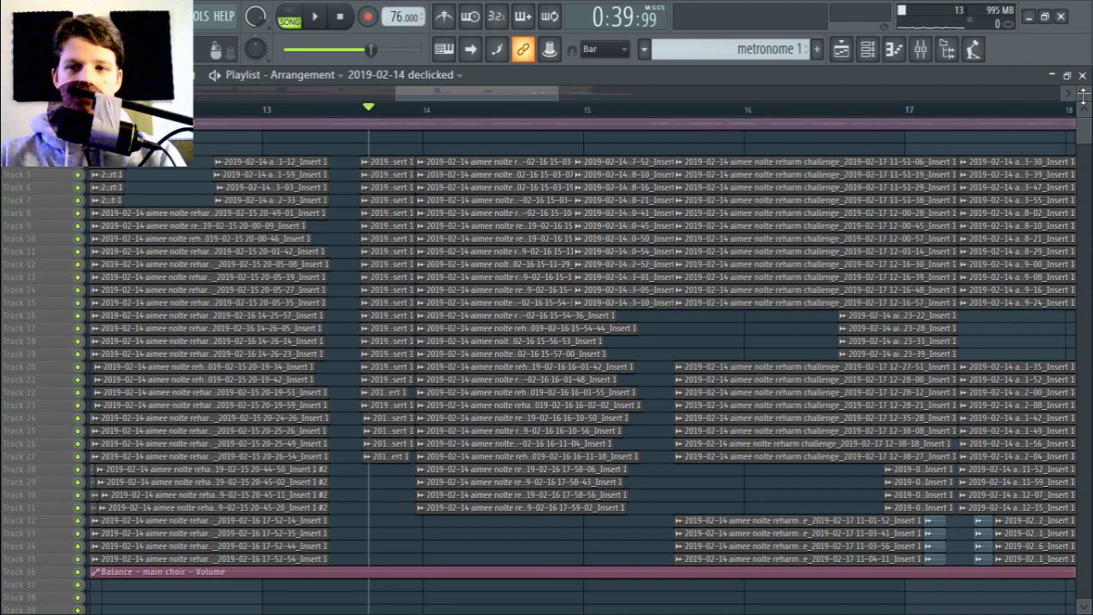
- Enlarge the track heights and play the melody and choir from 0:39:06 through bar 14
scroll(1082, 94, "up", 3)
left_click(348, 133)
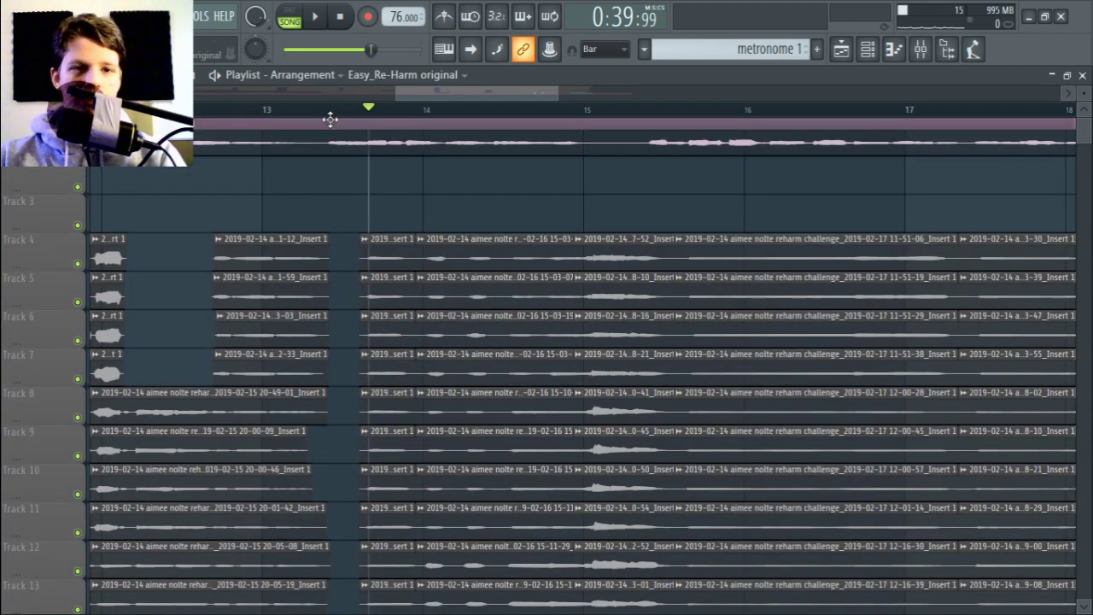
mouse_move(327, 120)
left_mouse_down()
mouse_move(288, 122)
mouse_move(420, 122)
mouse_move(473, 141)
mouse_move(532, 144)
mouse_move(334, 134)
left_mouse_up()
left_click(324, 112)
key("space")
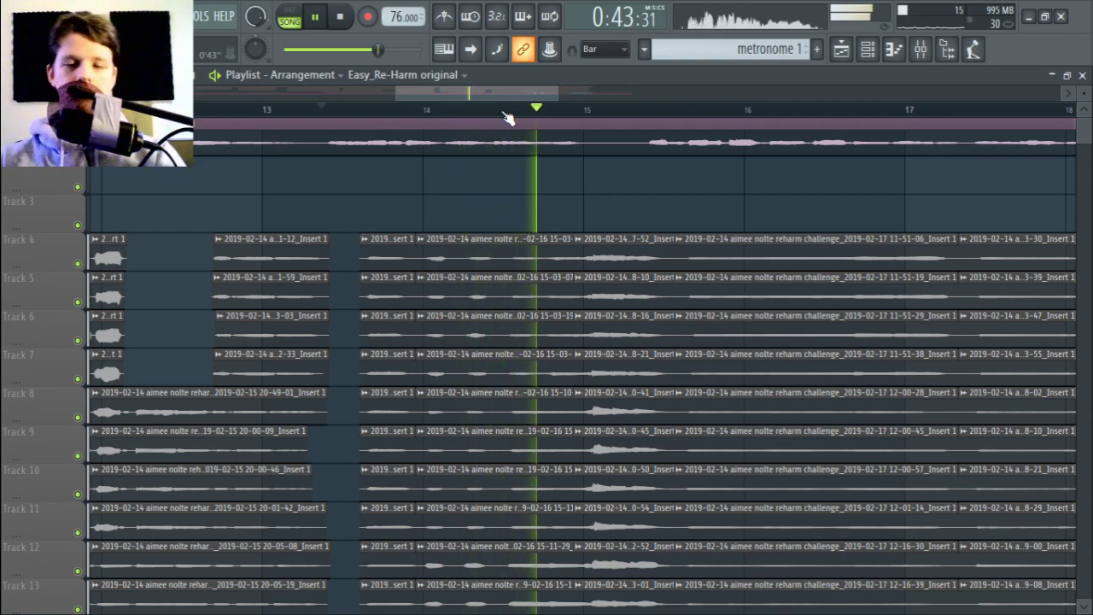
key("space")
- Select the short vocal clips starting just before bar 15 on tracks 4 to 15, and play the choir from 0:44:21
scroll(508, 115, "down", 2)
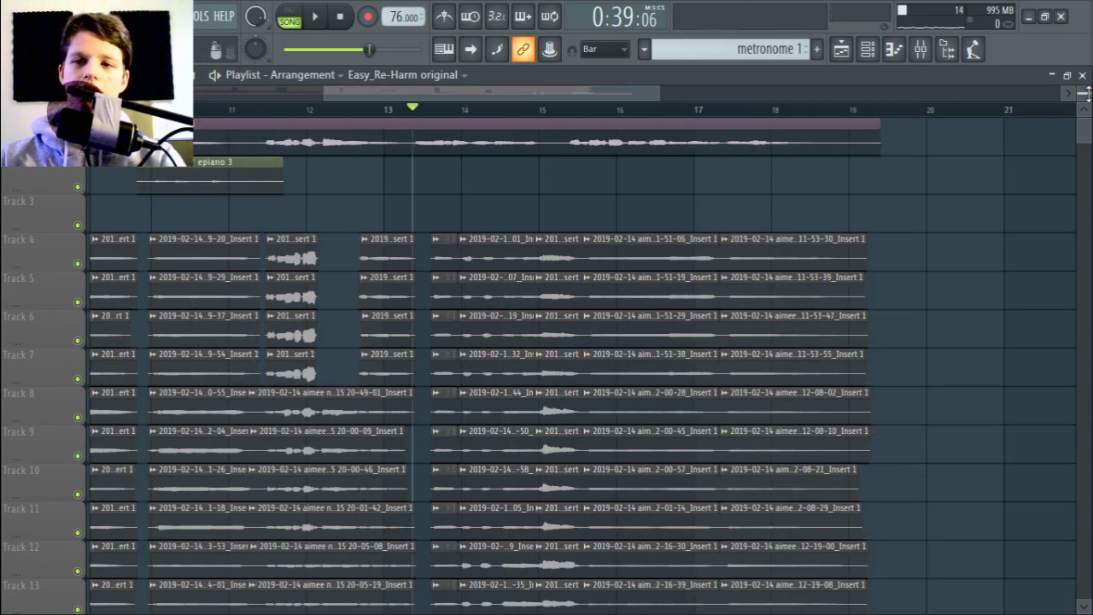
scroll(963, 244, "down", 3)
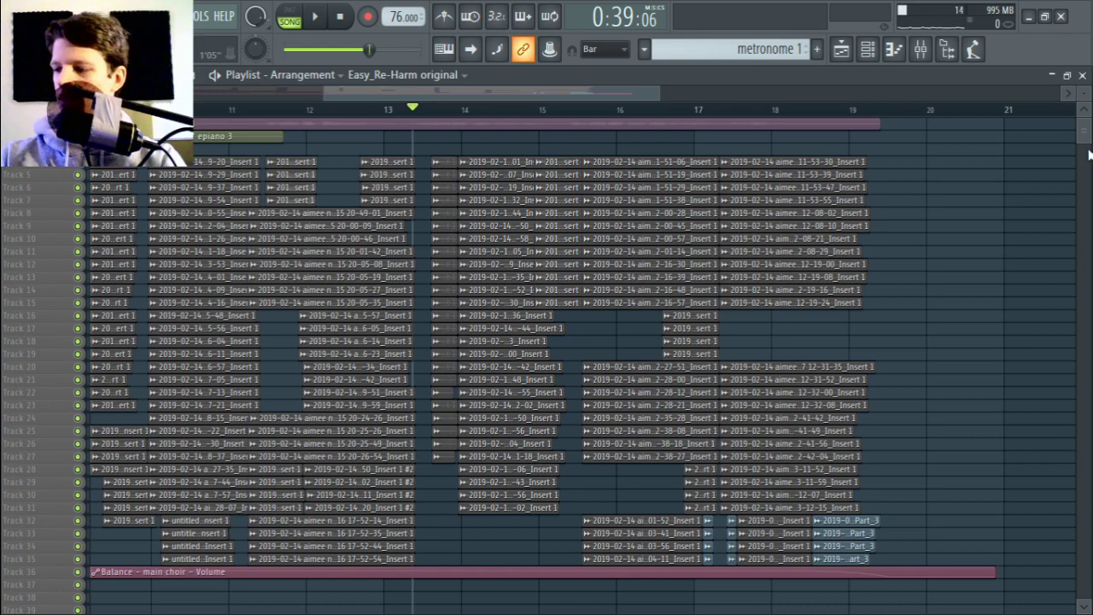
scroll(574, 113, "up", 4)
left_click_drag(683, 146, 693, 320)
left_click(543, 110)
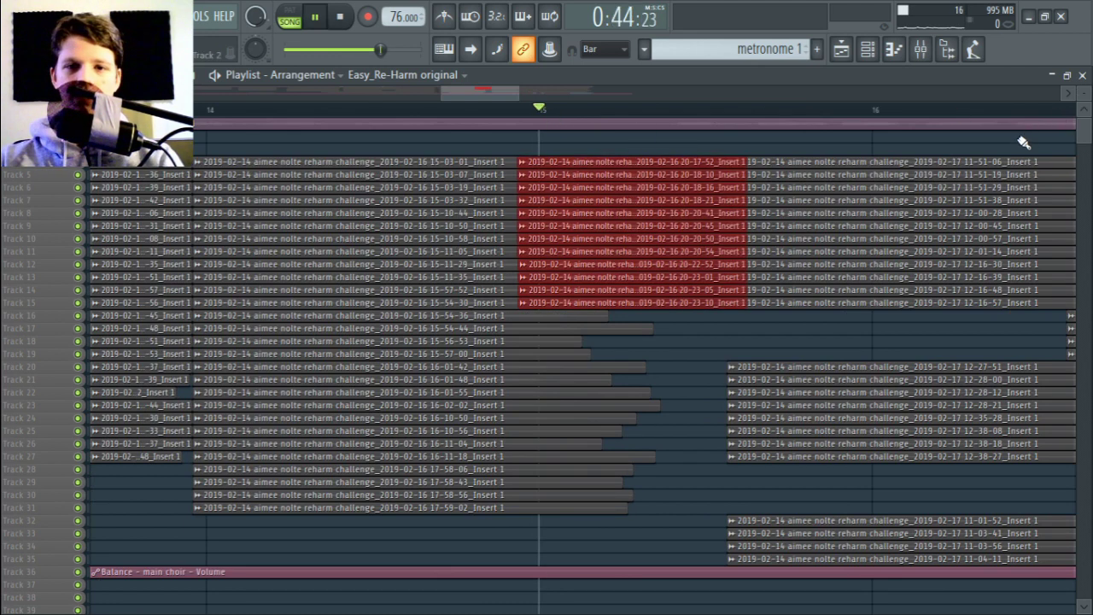
key("space")
key("space")
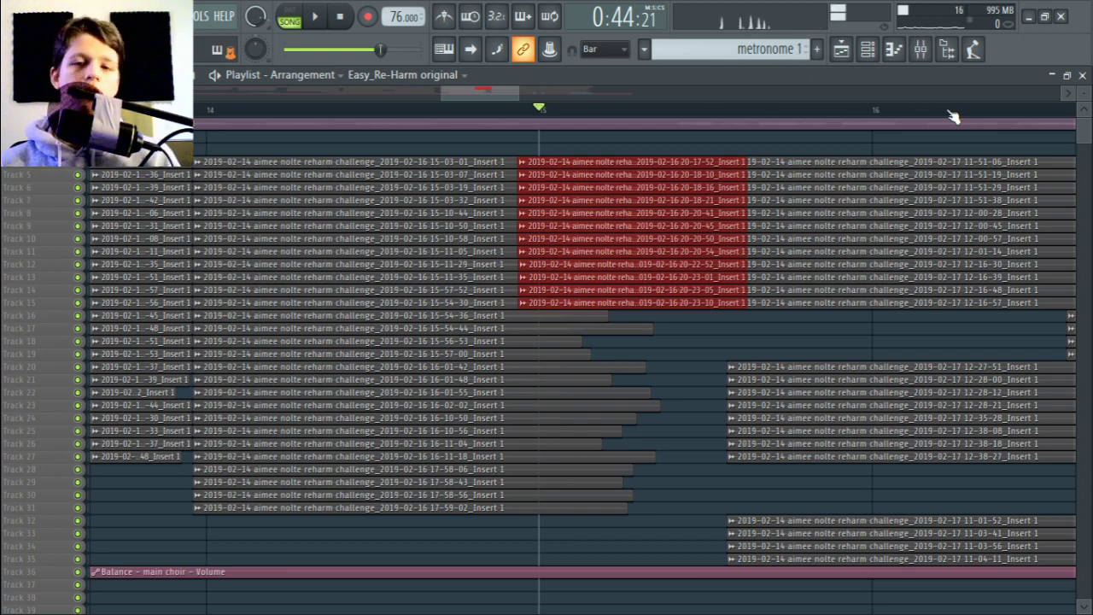
- Replay the choir from 0:44:21 and clear the selection of the short vocal clips on tracks 4 to 15
key("space")
key("space")
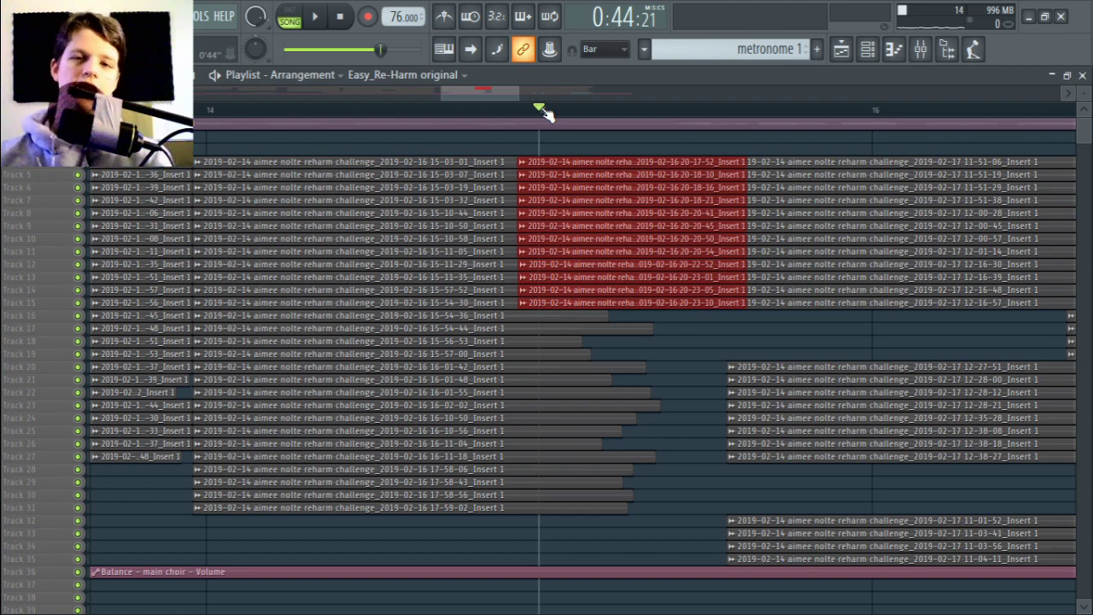
mouse_move(1082, 92)
left_mouse_down()
mouse_move(1082, 128)
mouse_move(1082, 92)
left_mouse_up()
key("ctrl+d")
scroll(539, 108, "down", 2)
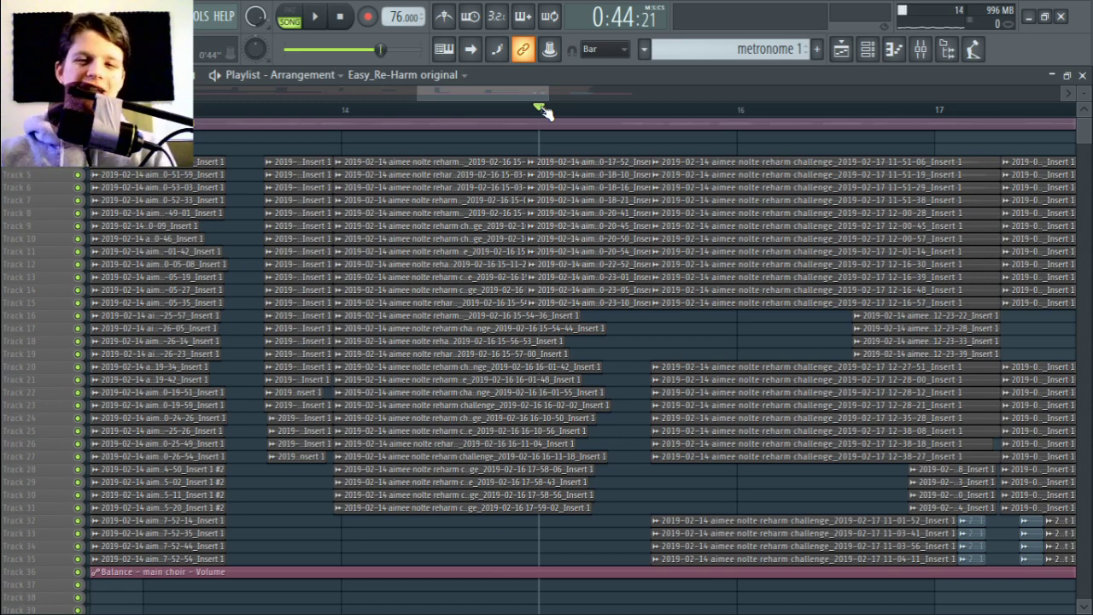
- Examine the stacked vocal clips across the arrangement, from the opening bars through the ending around bar 19
scroll(601, 115, "up", 3)
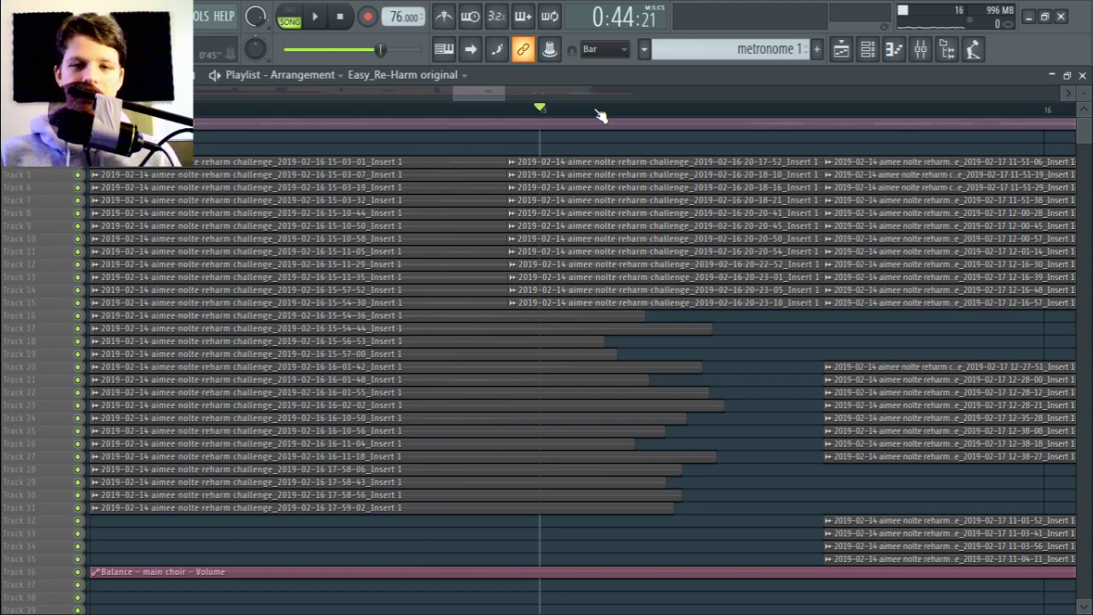
scroll(600, 116, "down", 5)
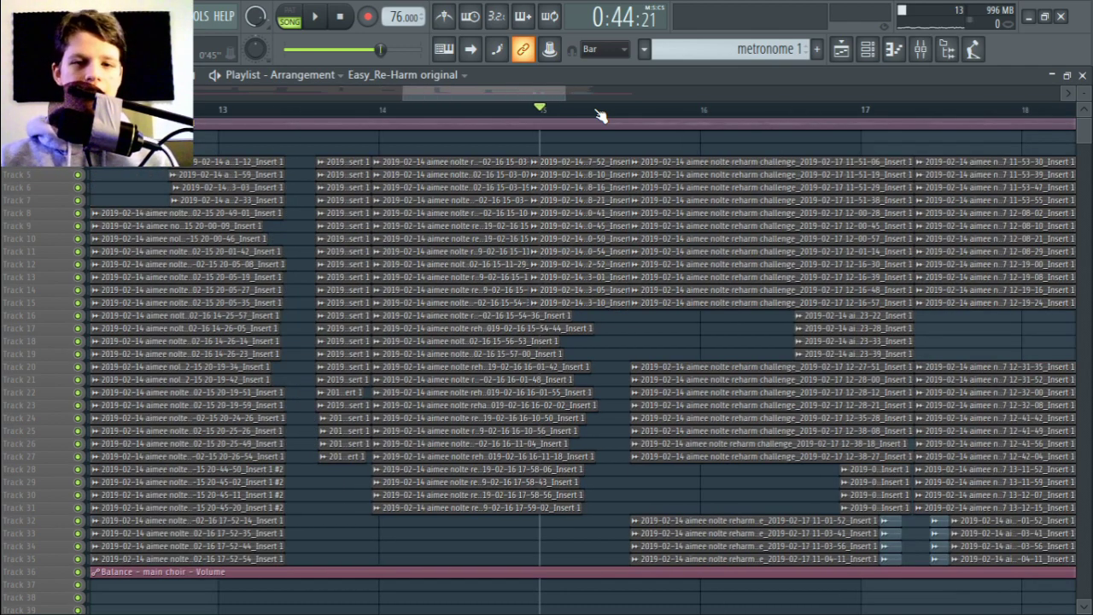
left_click_drag(594, 91, 360, 103)
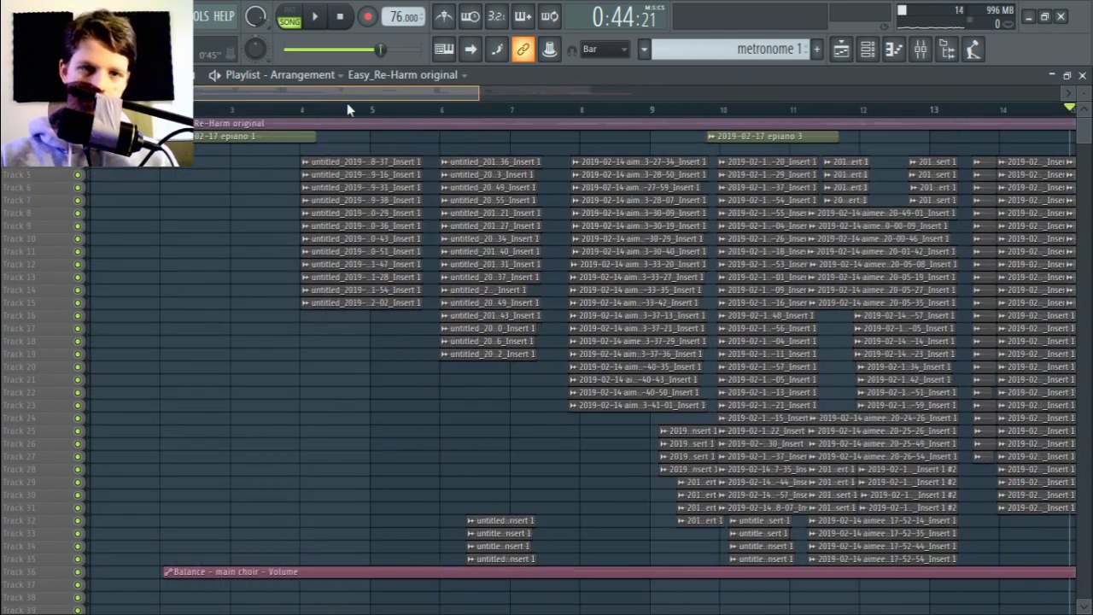
left_click_drag(480, 93, 741, 108)
scroll(704, 115, "up", 2)
scroll(703, 114, "up", 2)
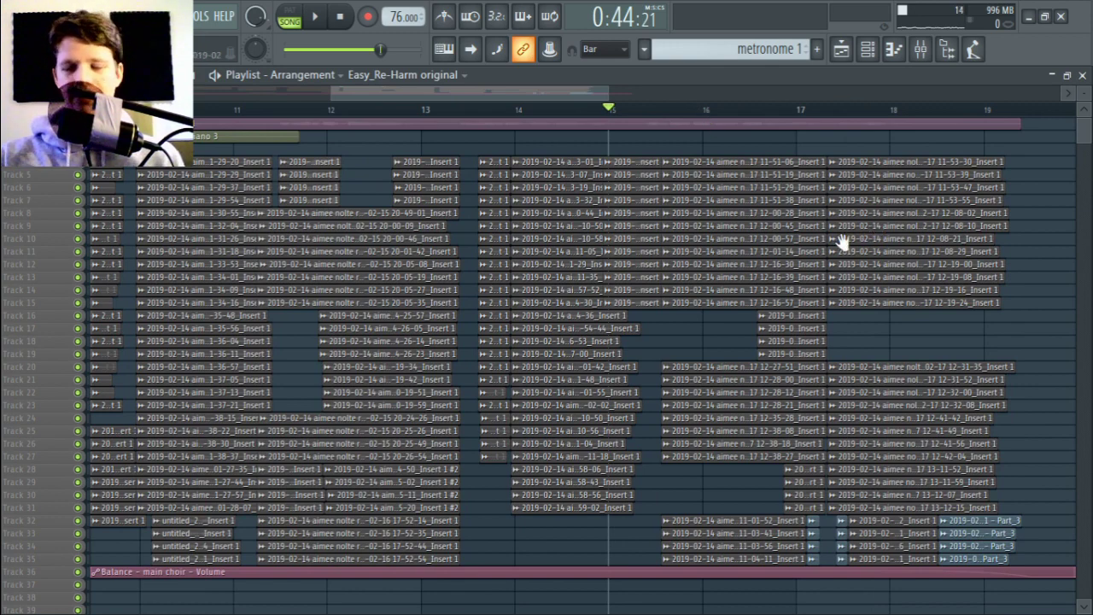
left_click_drag(859, 237, 737, 265)
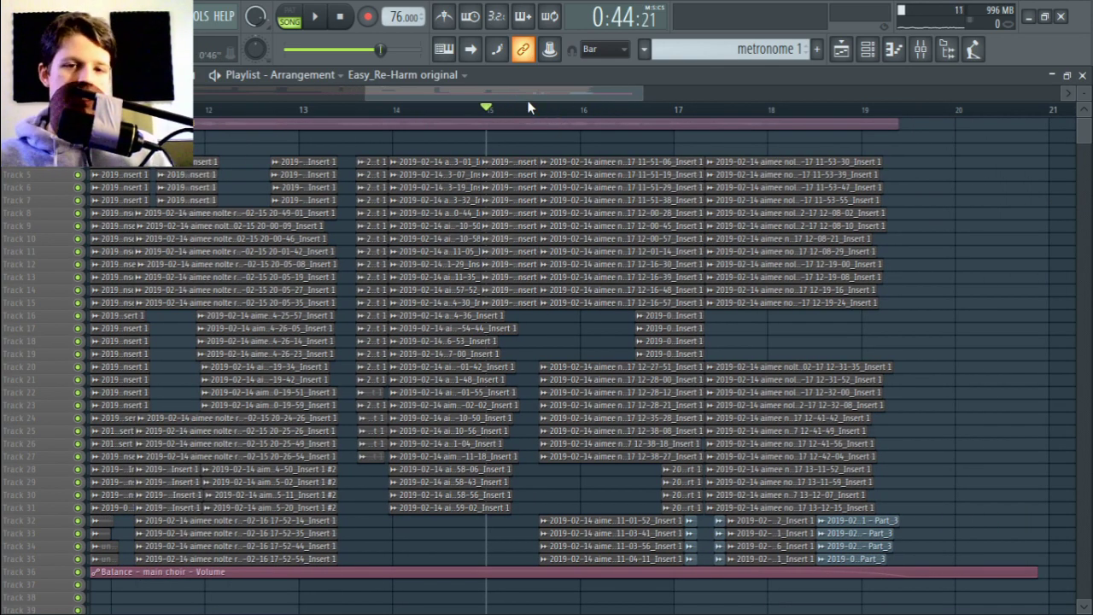
scroll(529, 102, "left", 5)
left_click_drag(351, 94, 581, 105)
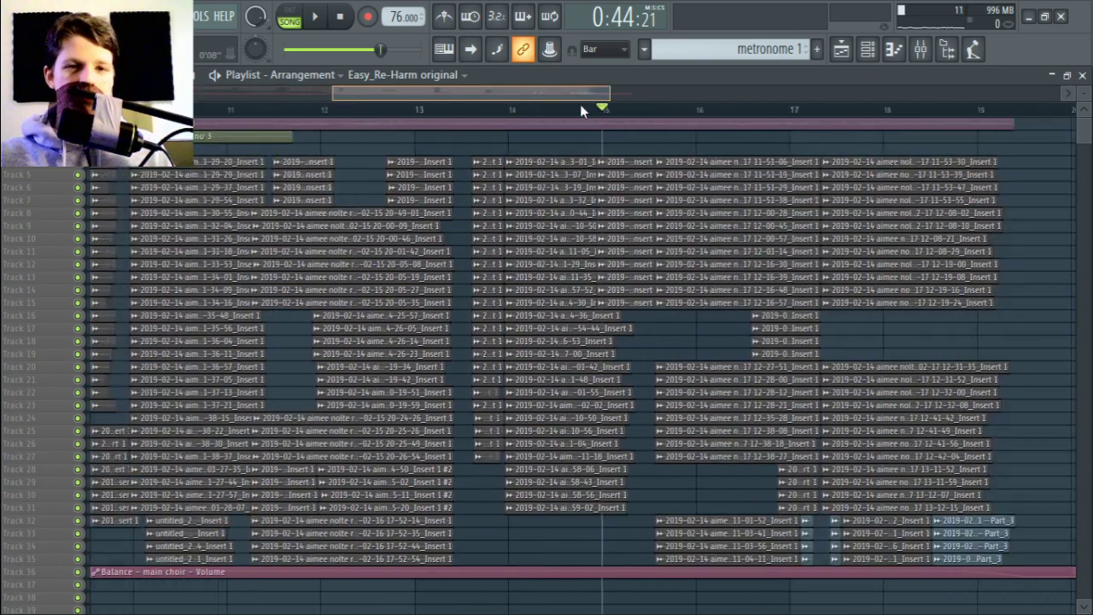
scroll(593, 106, "right", 3)
left_click_drag(465, 88, 432, 114)
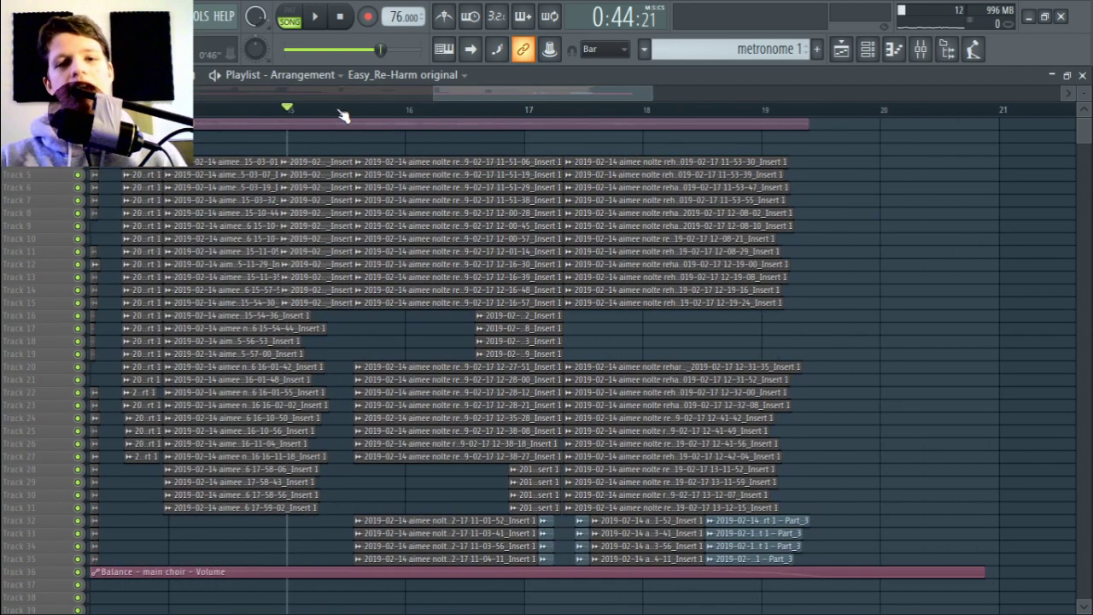
- Enlarge the track heights and compare the melody and choir waveforms around bar 15 with the rest of the arrangement
scroll(315, 114, "up", 1)
left_click_drag(1082, 93, 1082, 69)
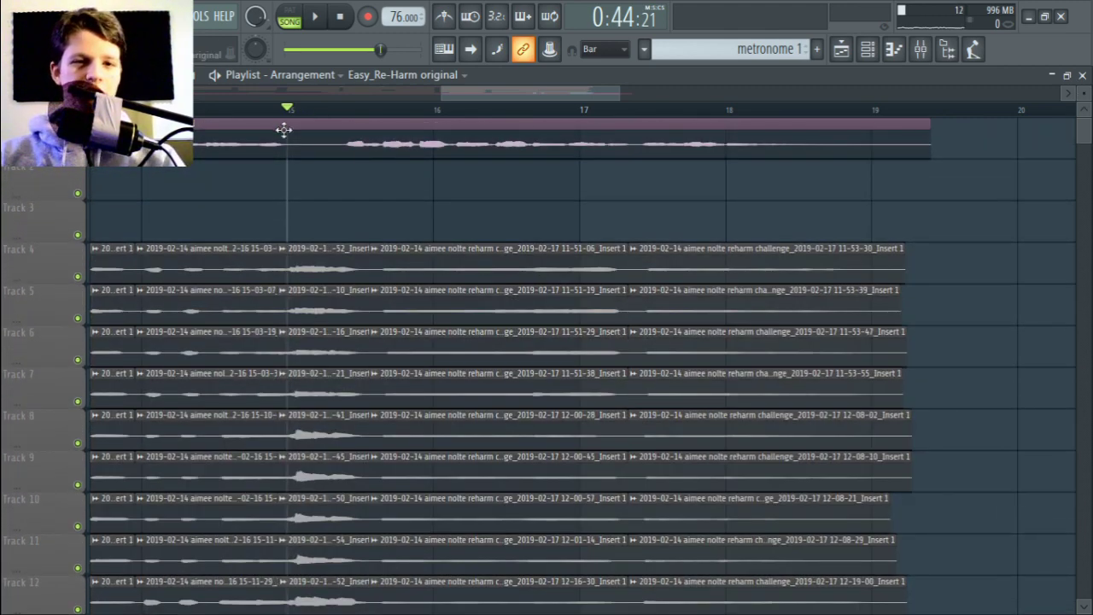
scroll(291, 113, "up", 5)
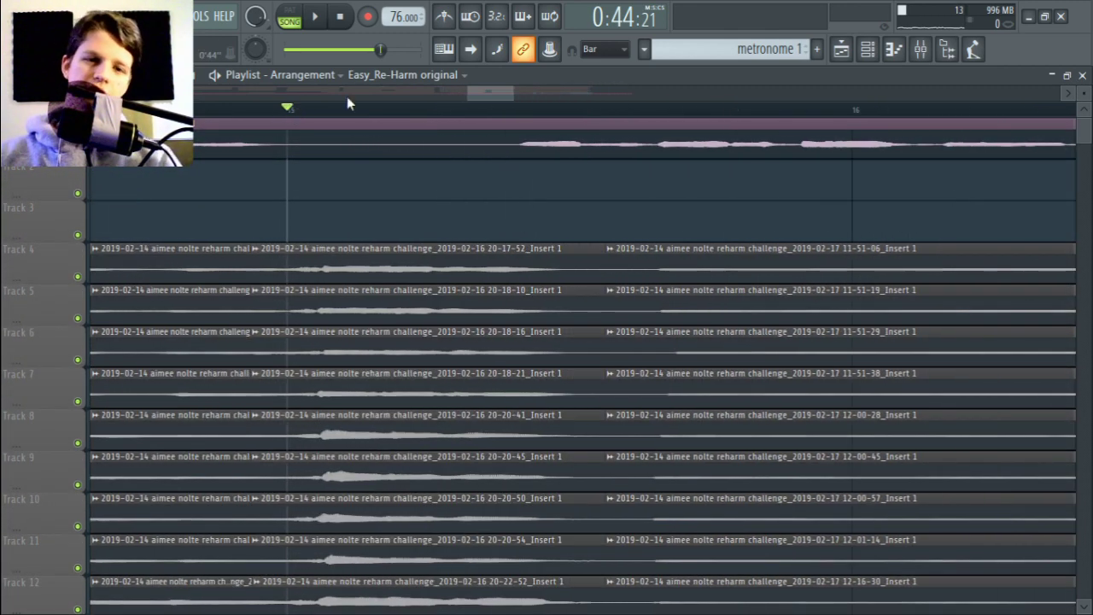
scroll(491, 116, "down", 5)
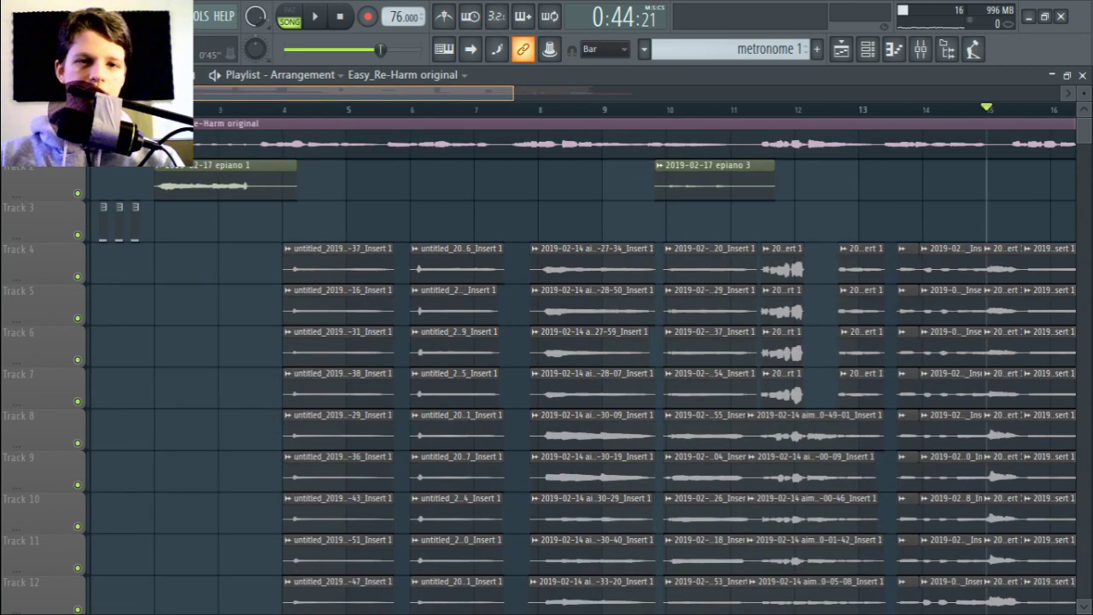
scroll(563, 109, "down", 3)
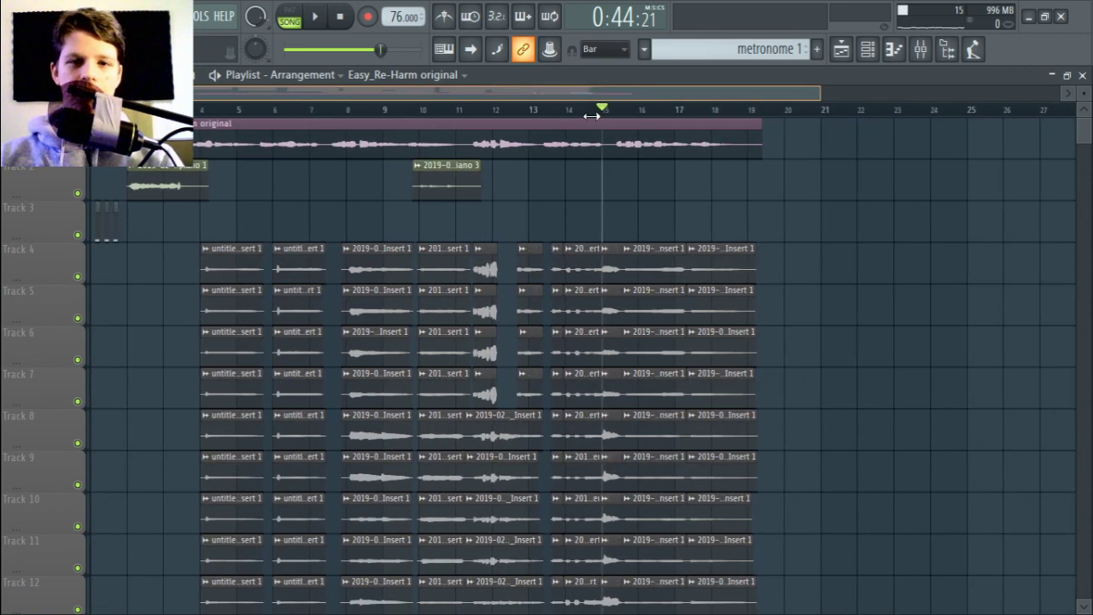
scroll(598, 111, "up", 2)
scroll(655, 115, "up", 2)
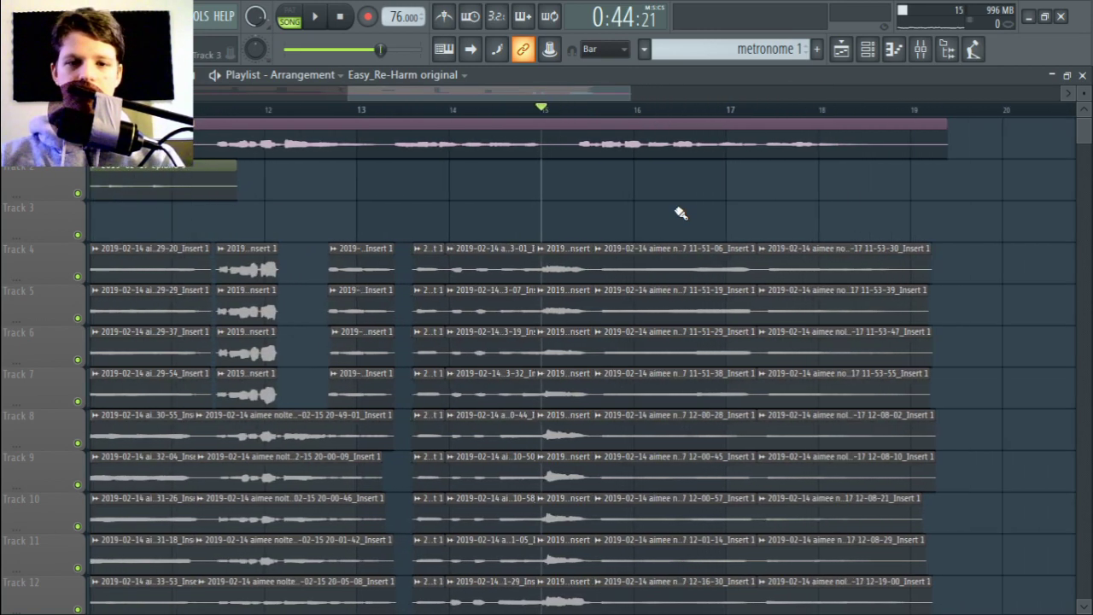
scroll(680, 212, "right", 1)
- Shrink the track heights, place the playhead at 0:50:52 before bar 17, and select the clips on tracks 32 to 35 from between bars 15 and 16 onward
left_click_drag(1084, 93, 1083, 119)
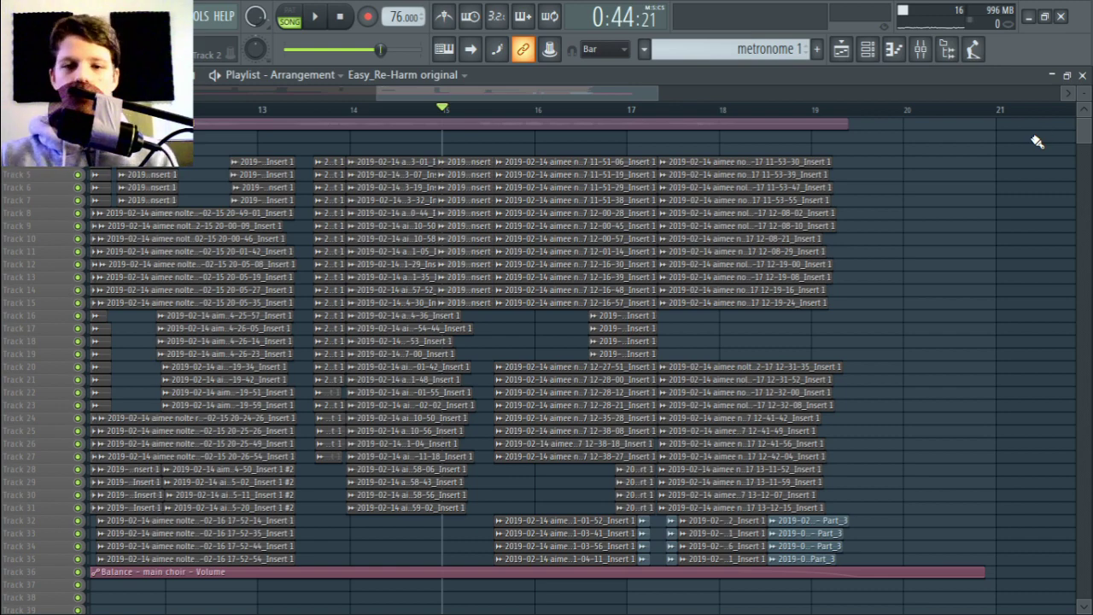
left_click_drag(578, 518, 856, 566)
left_click(629, 110)
scroll(774, 392, "down", 1)
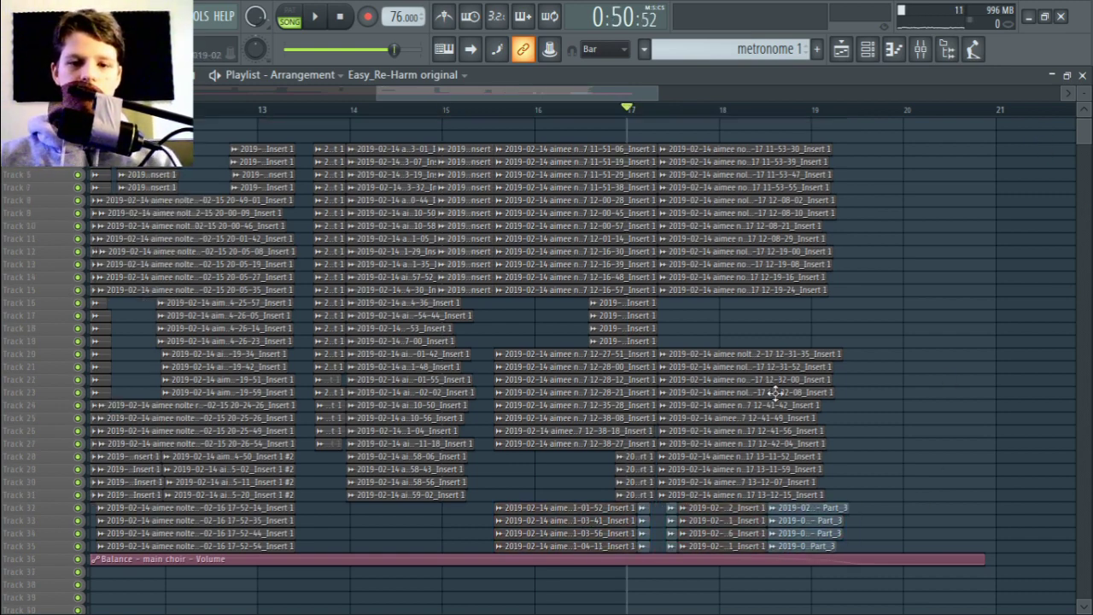
scroll(774, 392, "down", 4)
left_click_drag(571, 417, 812, 463)
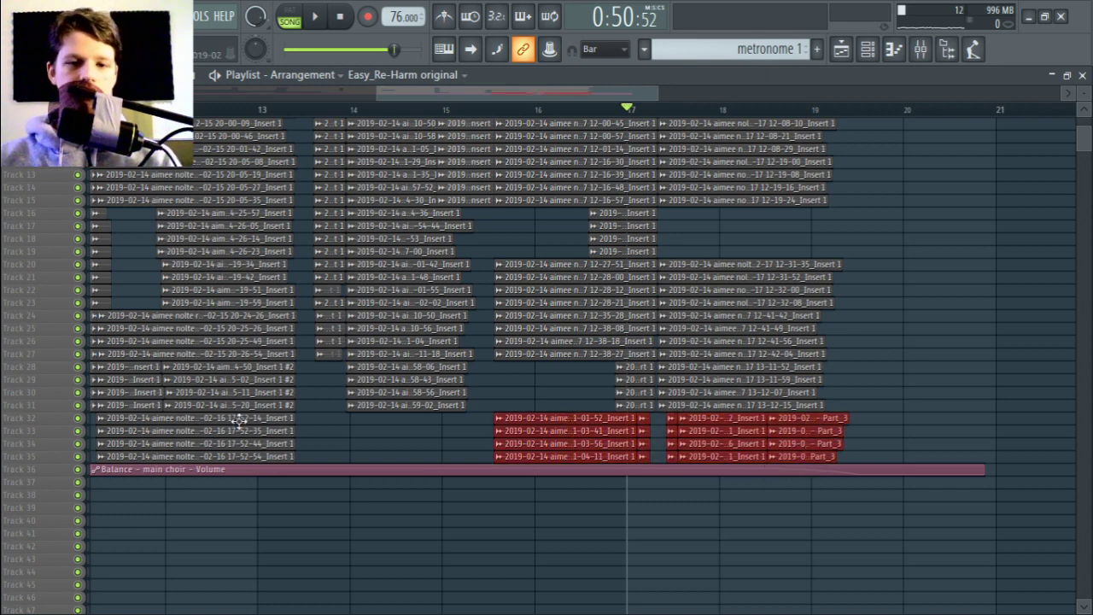
scroll(529, 324, "up", 4)
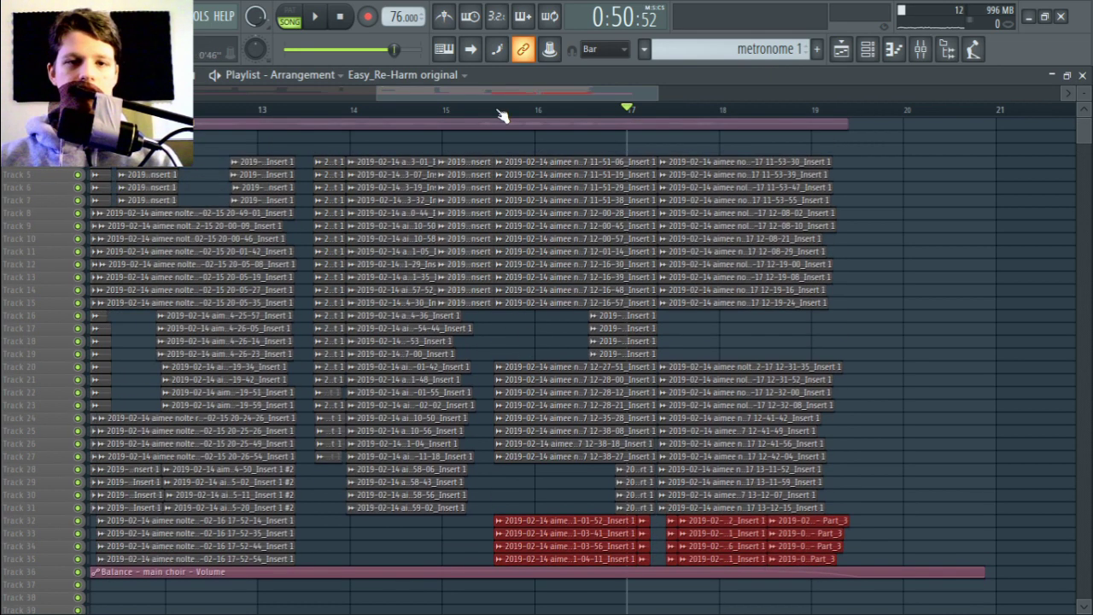
- Move the playhead to 0:53:68 near bar 18 and examine the closing choir clips on all tracks
left_click(722, 111)
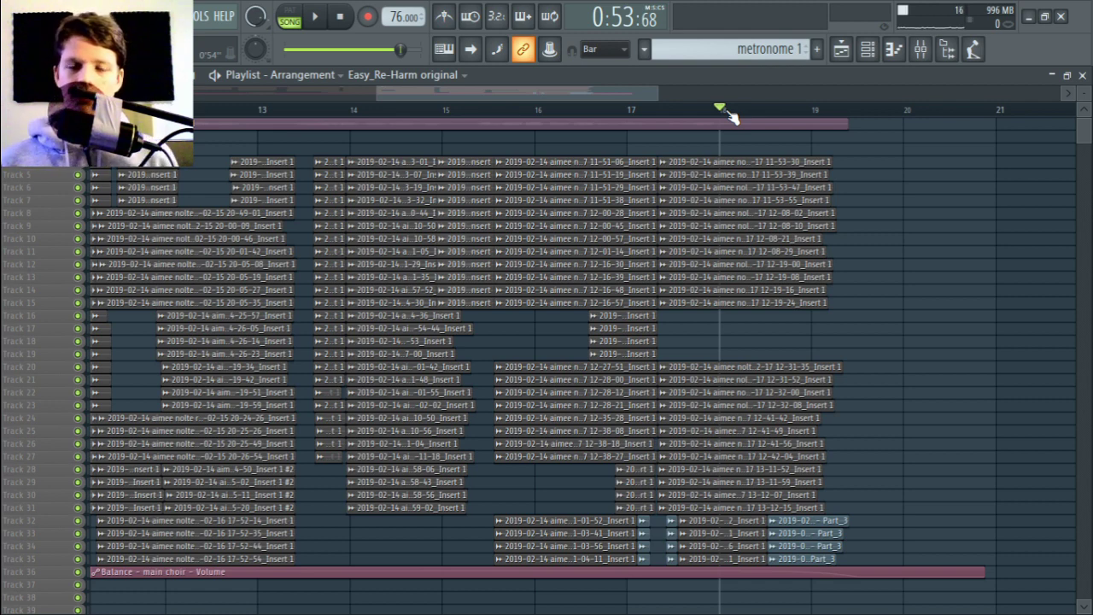
scroll(730, 115, "up", 2)
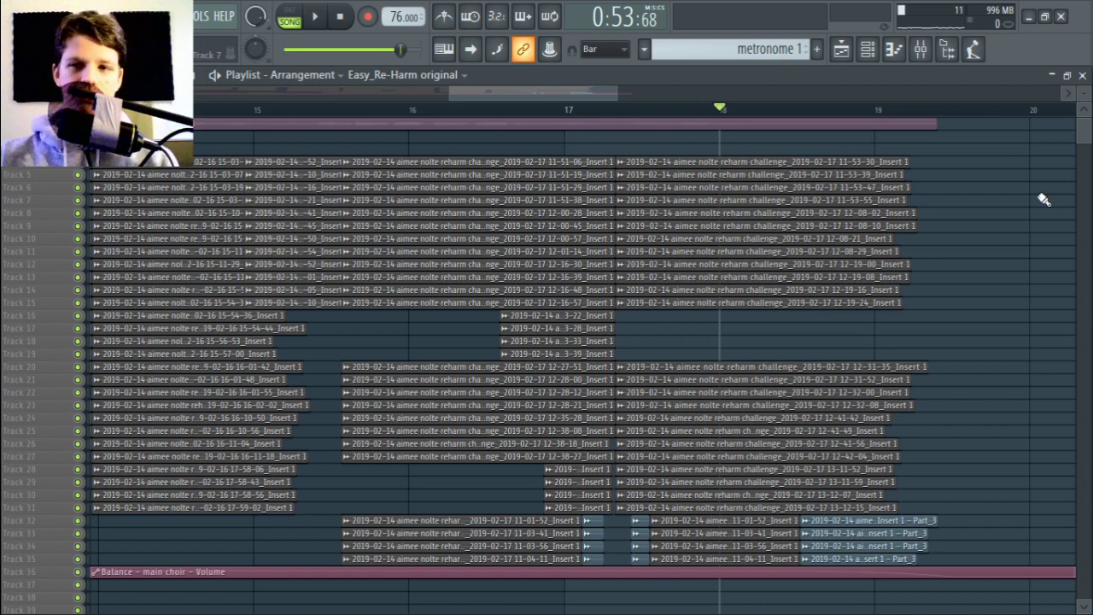
scroll(1031, 276, "down", 5)
scroll(1039, 268, "up", 4)
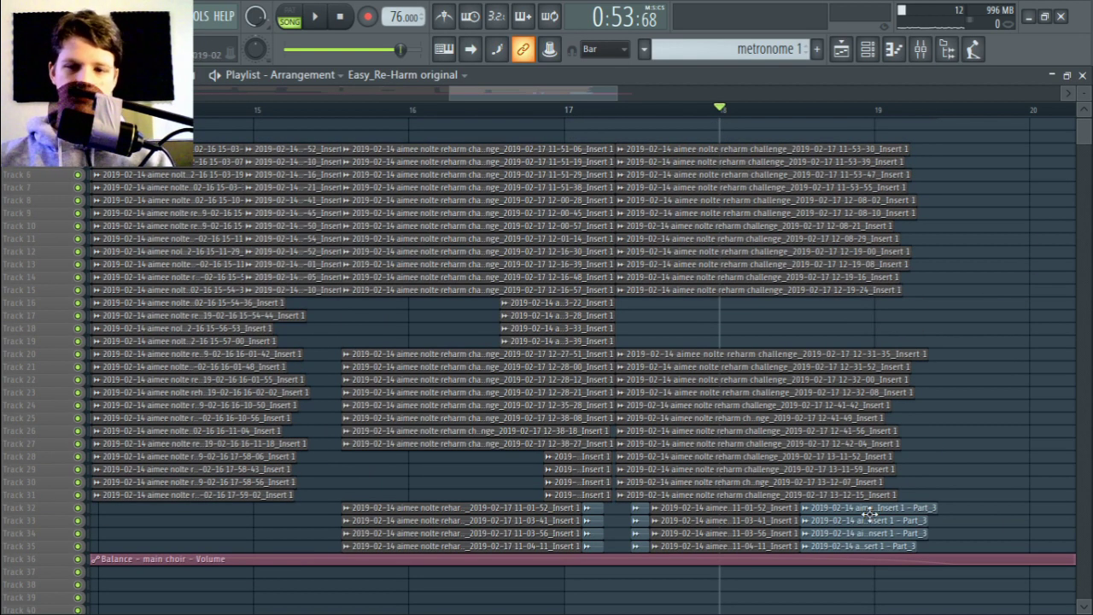
- Select the four Part_3 clips on tracks 32 to 35 and play the ending briefly from 0:55:32
left_click_drag(879, 510, 854, 539)
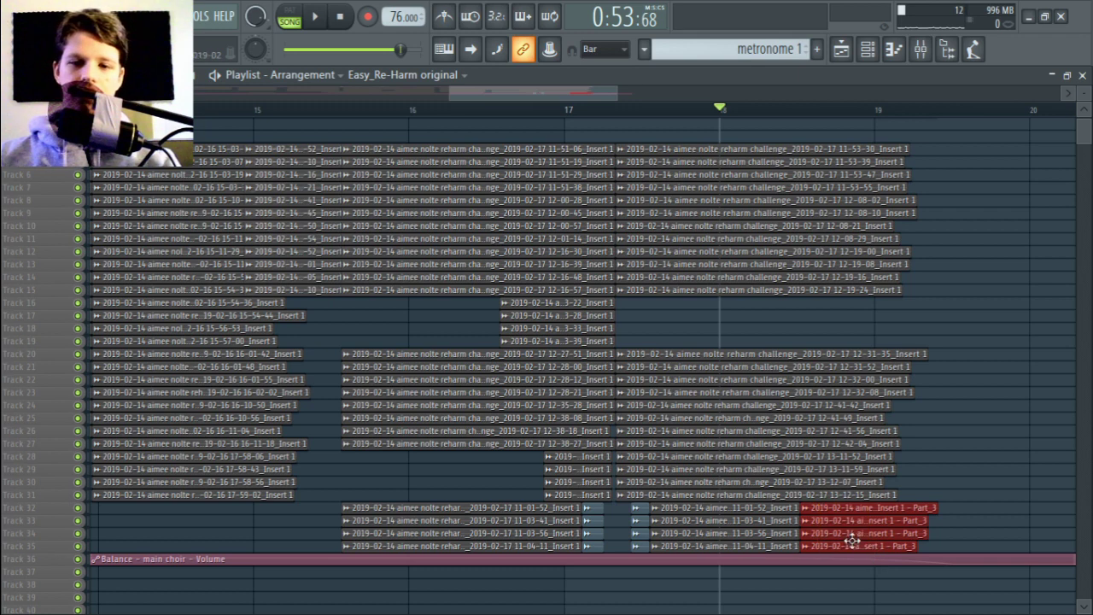
left_click(801, 110)
left_click_drag(805, 113, 802, 113)
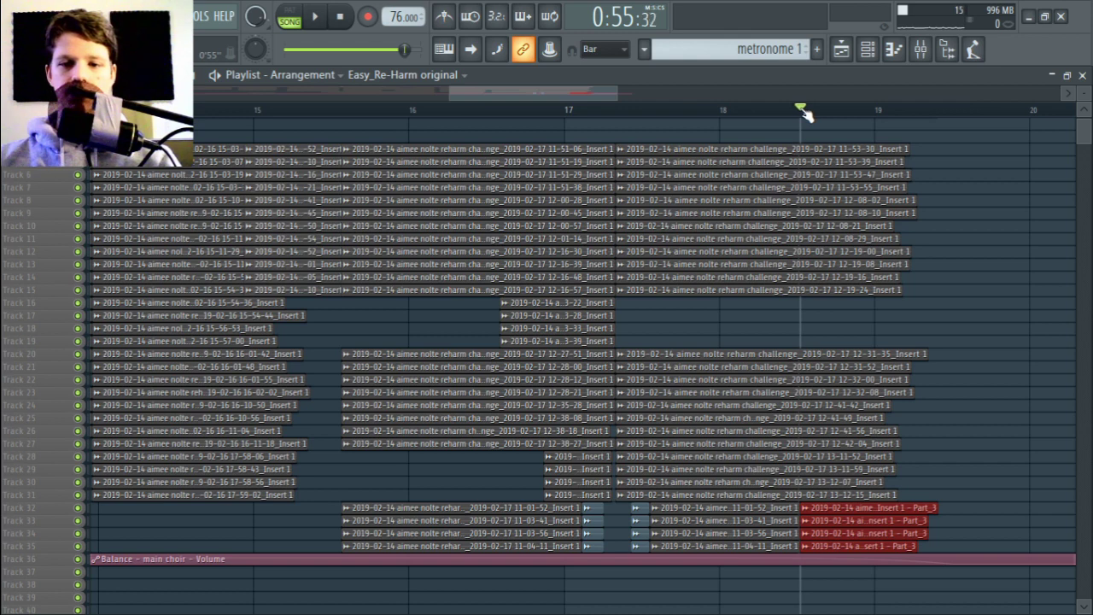
key("space")
key("space")
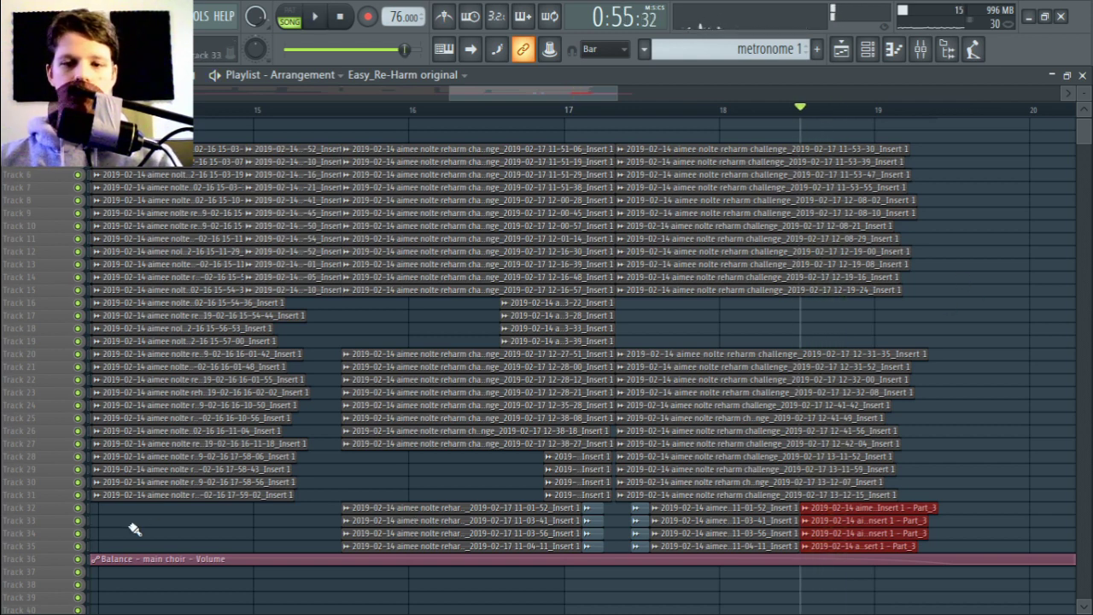
- Open the channel settings of the Part_3 clip on track 32, view its root note and fine tune settings, and close them
double_click(850, 508)
left_click(63, 177)
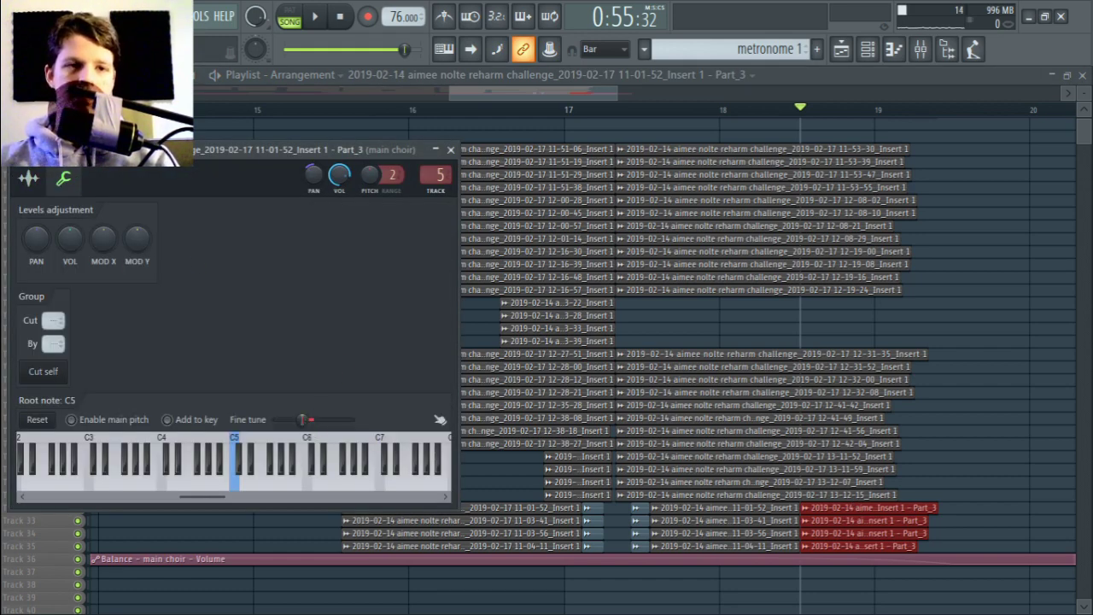
key("Escape")
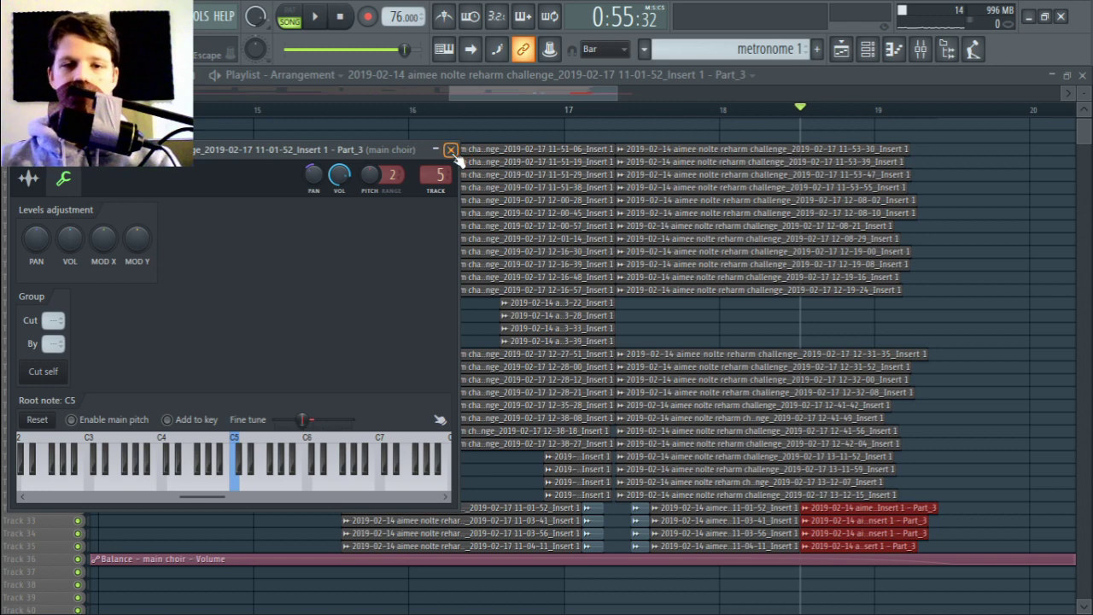
left_click(450, 150)
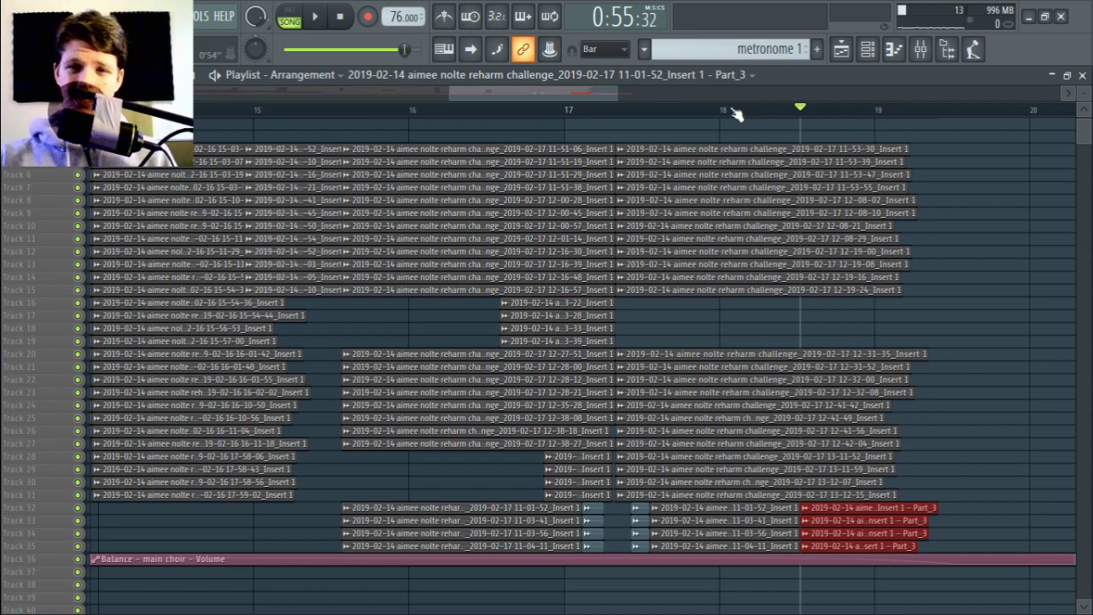
- Clear the Part_3 clip selection and move the playhead back to 0:50:52, just before bar 17
left_click(803, 110)
key("ctrl+d")
scroll(804, 111, "down", 2)
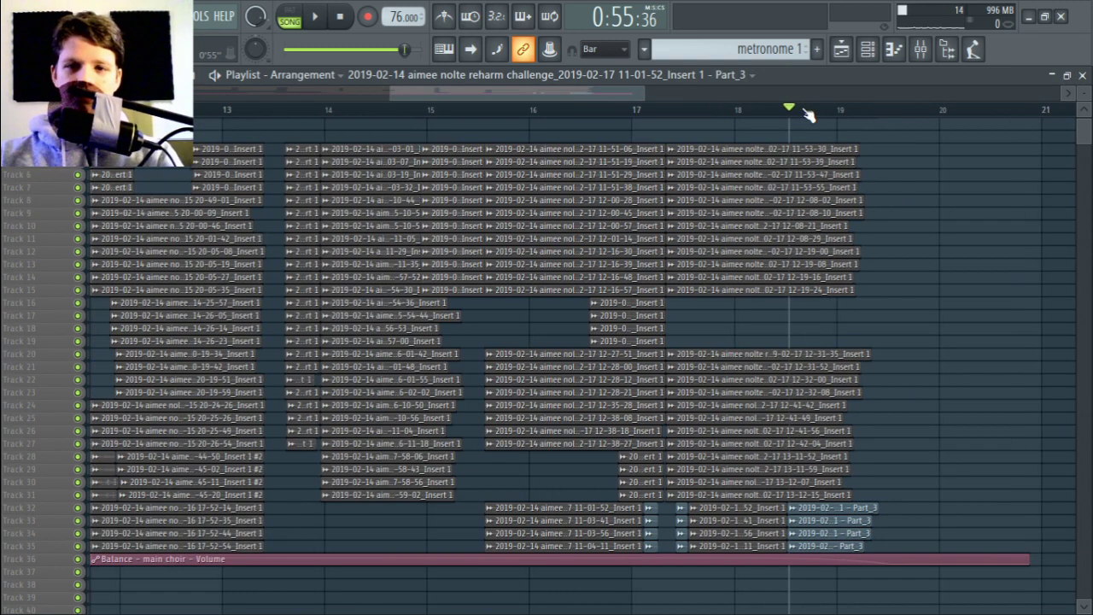
left_click(635, 111)
scroll(635, 112, "up", 3)
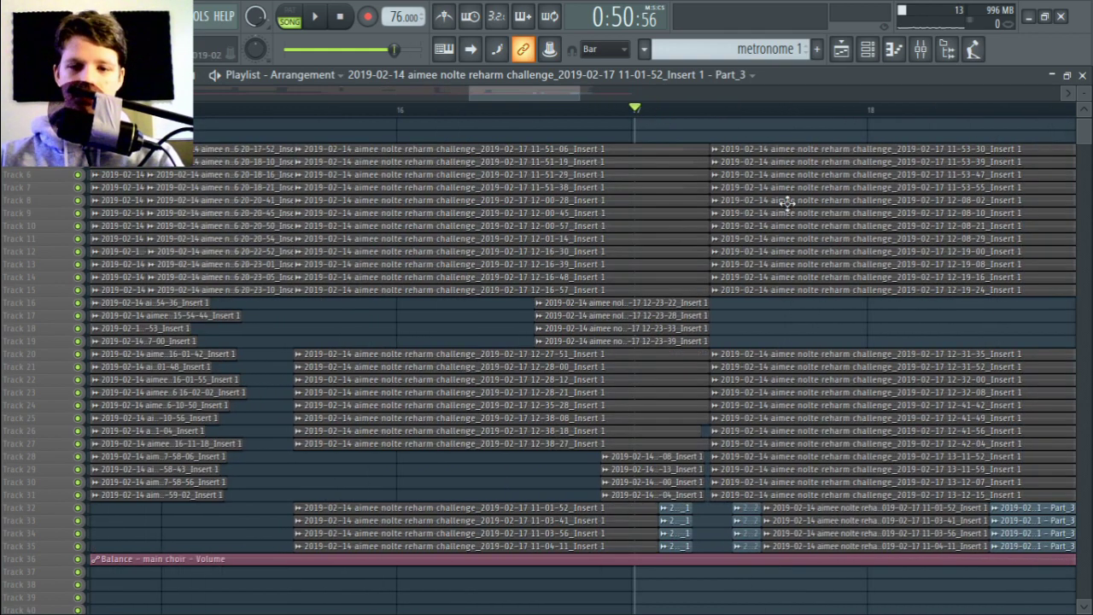
left_click_drag(780, 248, 706, 261)
left_click(559, 110)
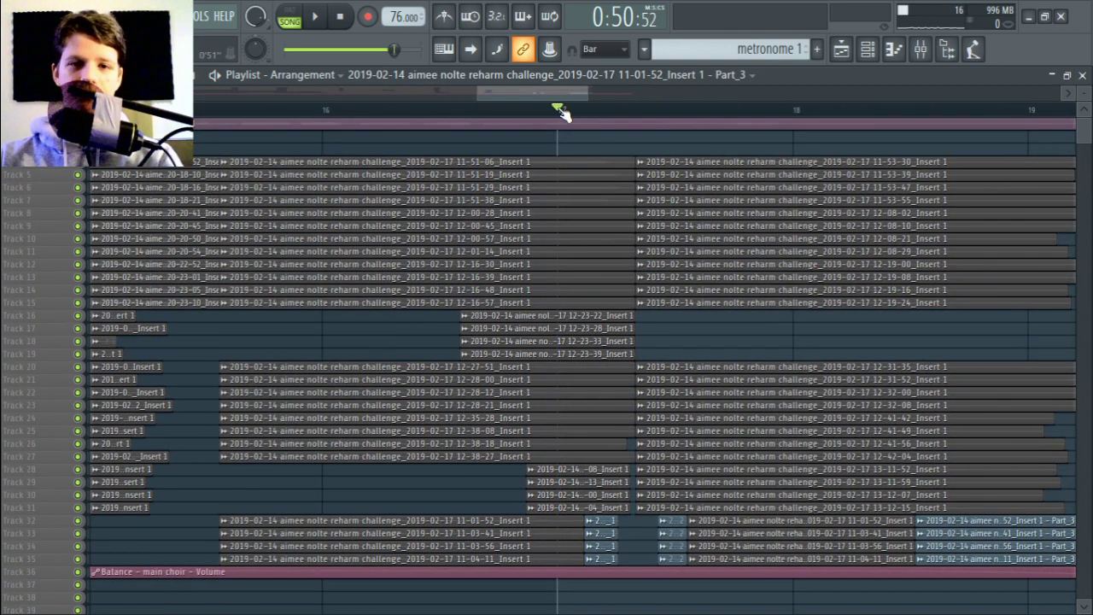
- Examine the stacked vocal clips on the tracks down to track 35 between bars 16 and 18
scroll(662, 114, "up", 2)
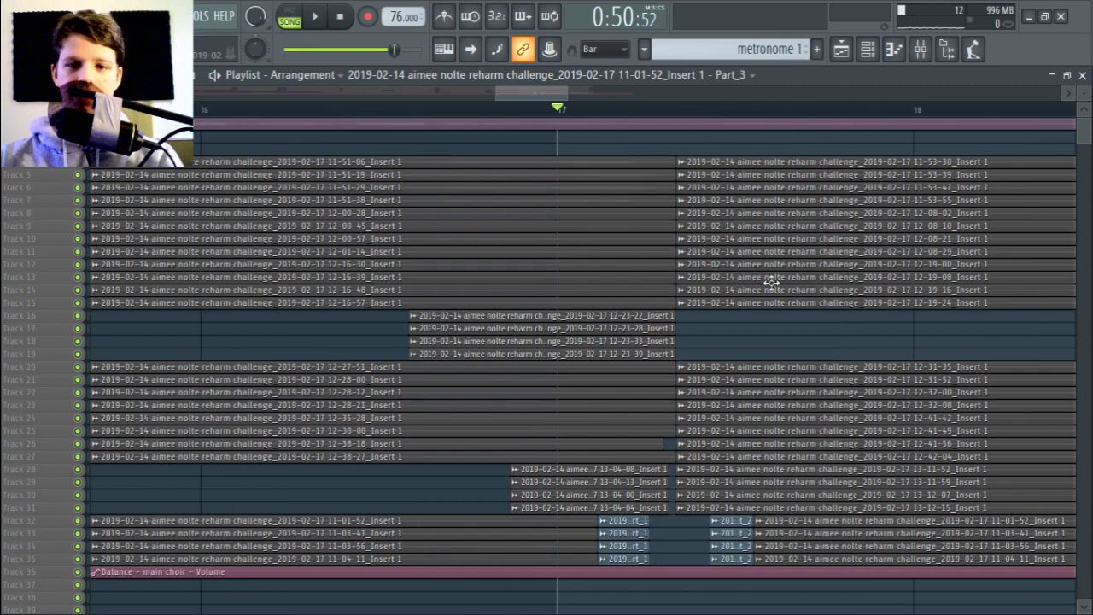
scroll(772, 273, "down", 5)
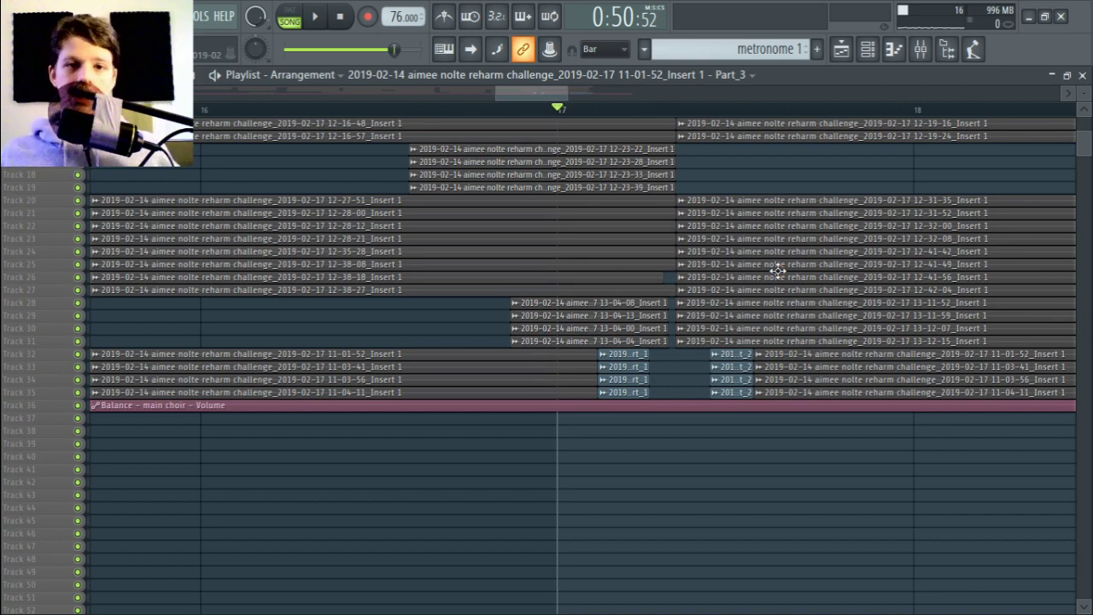
scroll(939, 319, "down", 2)
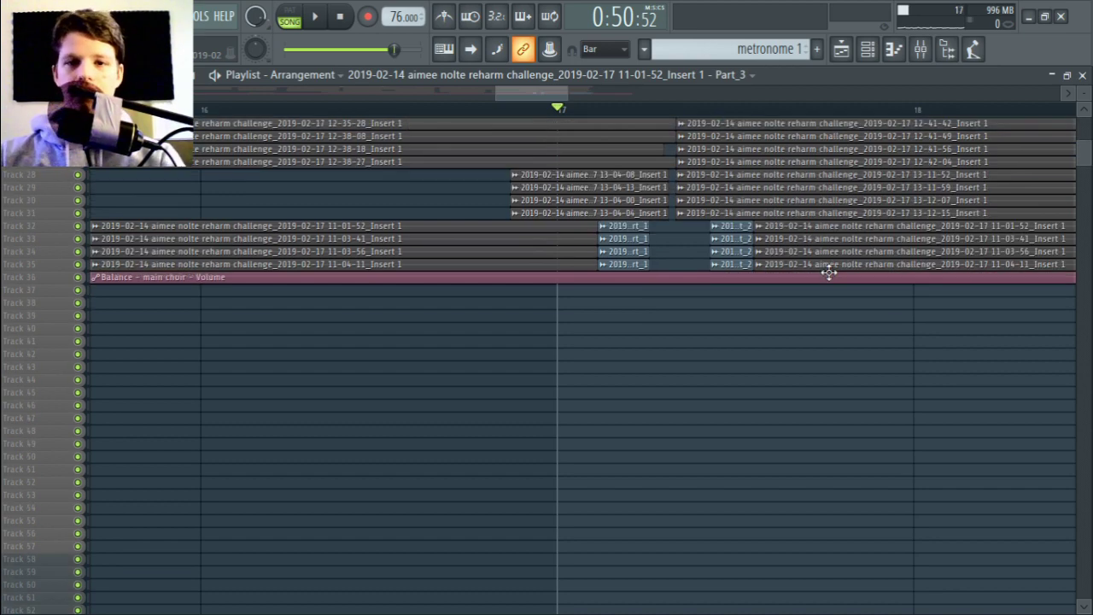
scroll(874, 256, "up", 3)
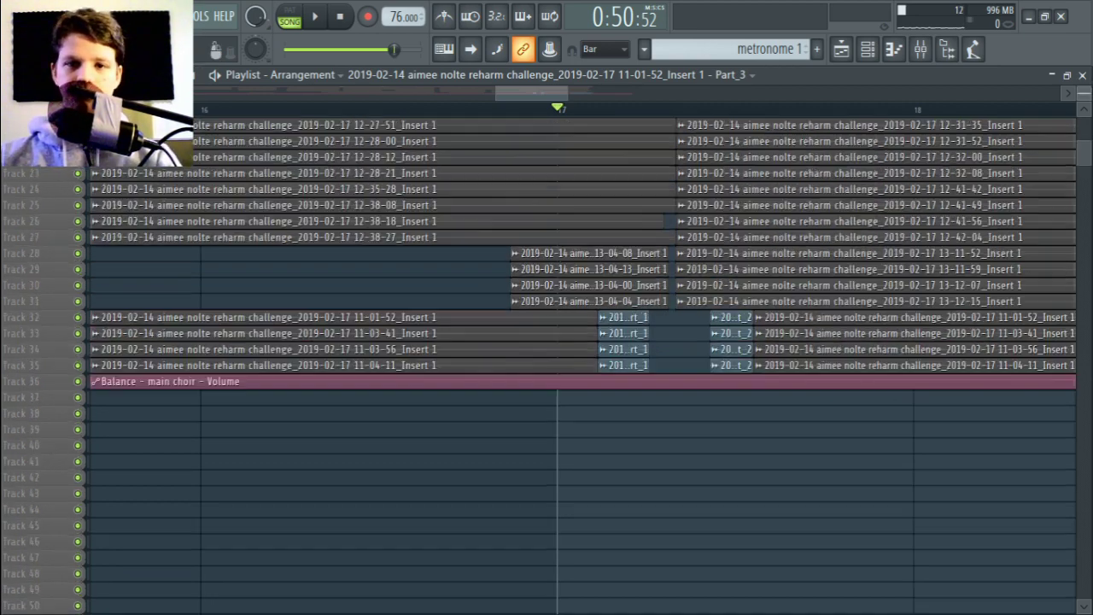
scroll(734, 190, "down", 3)
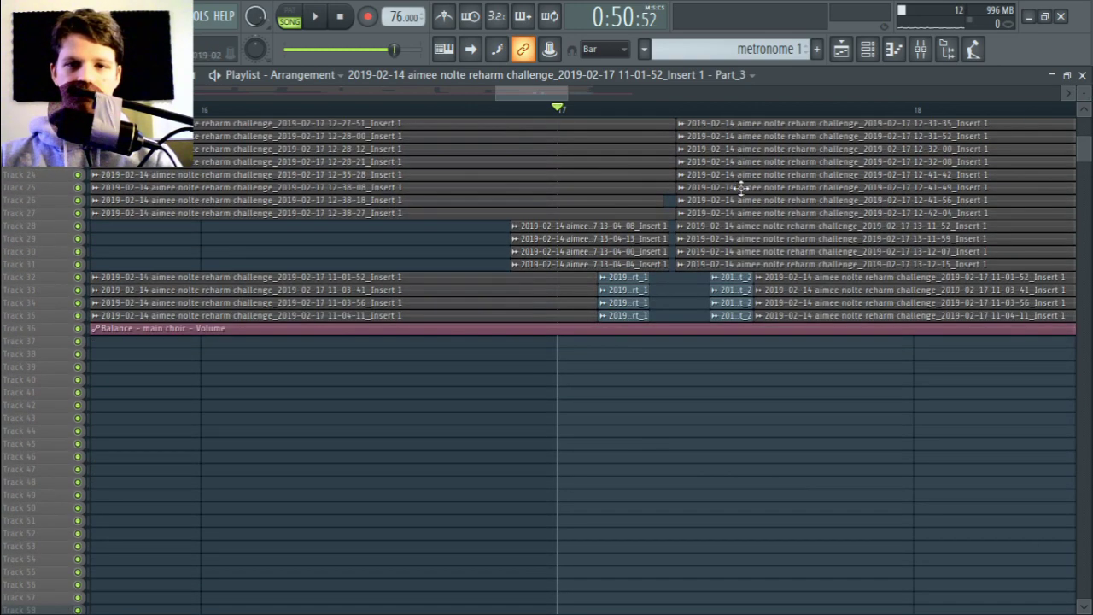
- Solo tracks 32 to 35 and play their pitched vocal clips from 0:50:52, just before bar 17
scroll(695, 111, "up", 2)
left_click_drag(917, 231, 663, 200)
left_click_drag(1085, 93, 1085, 93)
scroll(577, 117, "up", 1)
scroll(579, 117, "up", 1)
left_click_drag(630, 255, 575, 215)
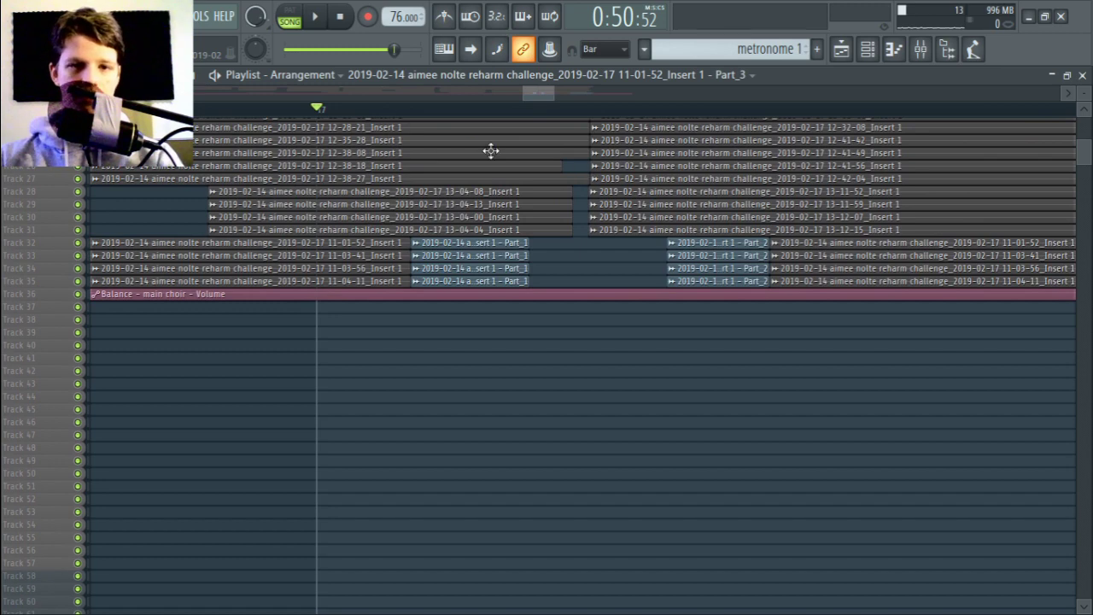
right_click(79, 280)
left_click(78, 268)
left_click(78, 256)
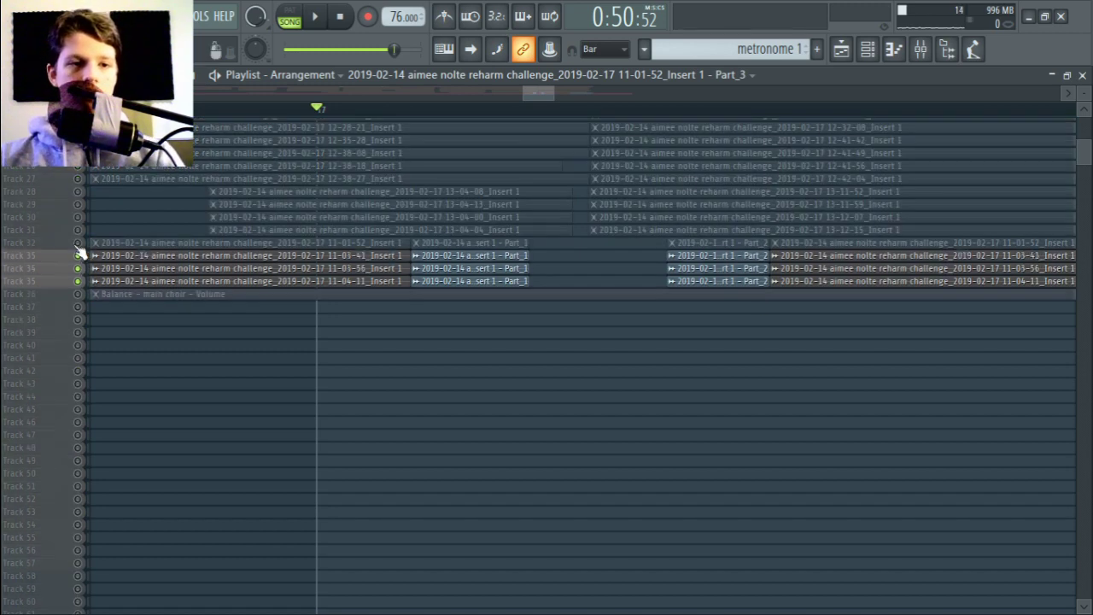
left_click(78, 242)
key("space")
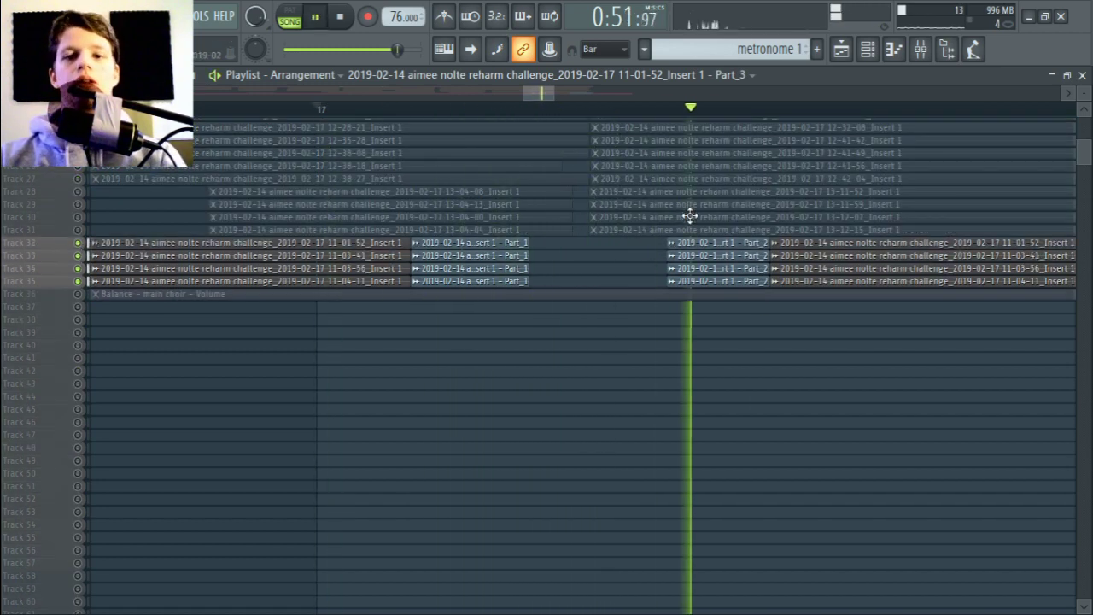
- Stop the playback and turn all playlist tracks back on
key("space")
right_click(78, 243)
right_click(77, 243)
scroll(498, 369, "up", 2)
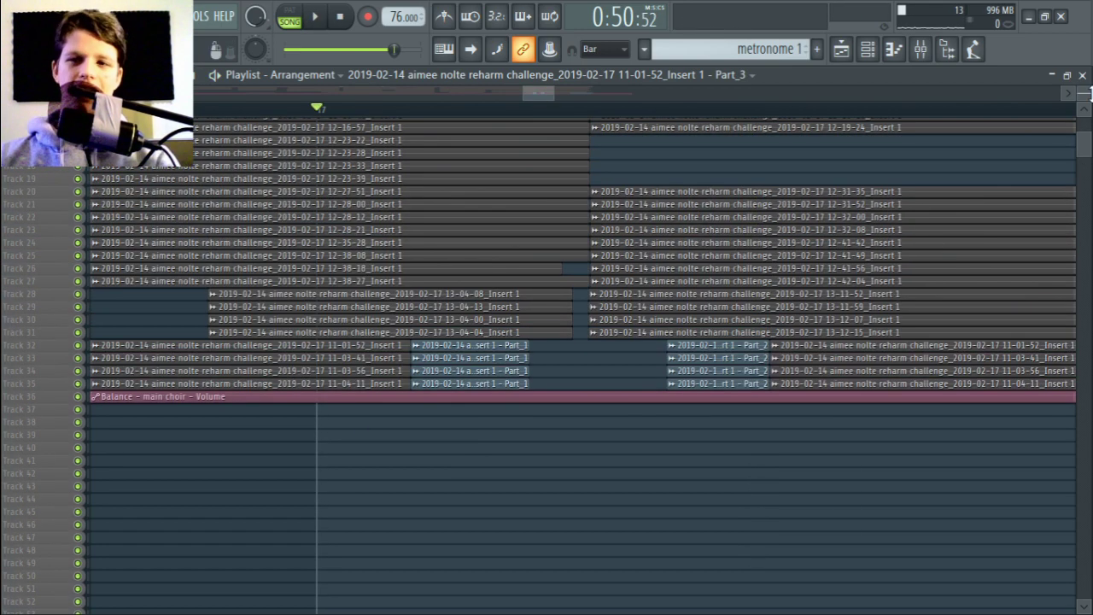
- Highlight the stacked vocal clips on tracks 4 to 31 between bars 15 and 20, and clear the selection
scroll(600, 114, "down", 4)
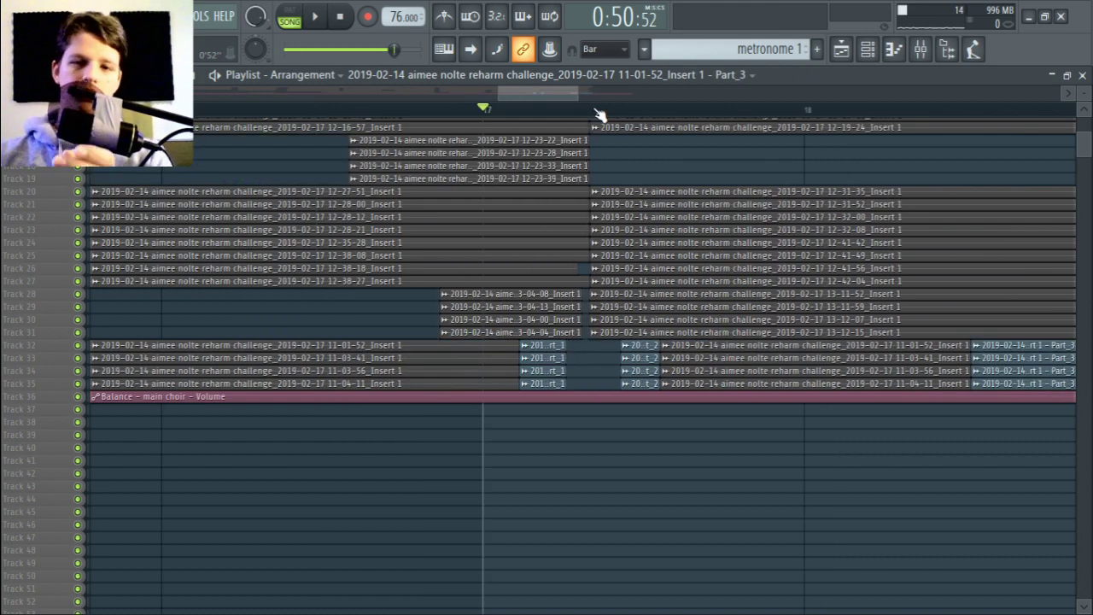
scroll(600, 113, "down", 2)
left_click_drag(483, 344, 738, 402)
scroll(788, 481, "up", 2)
scroll(789, 491, "up", 3)
left_click_drag(775, 511, 439, 159)
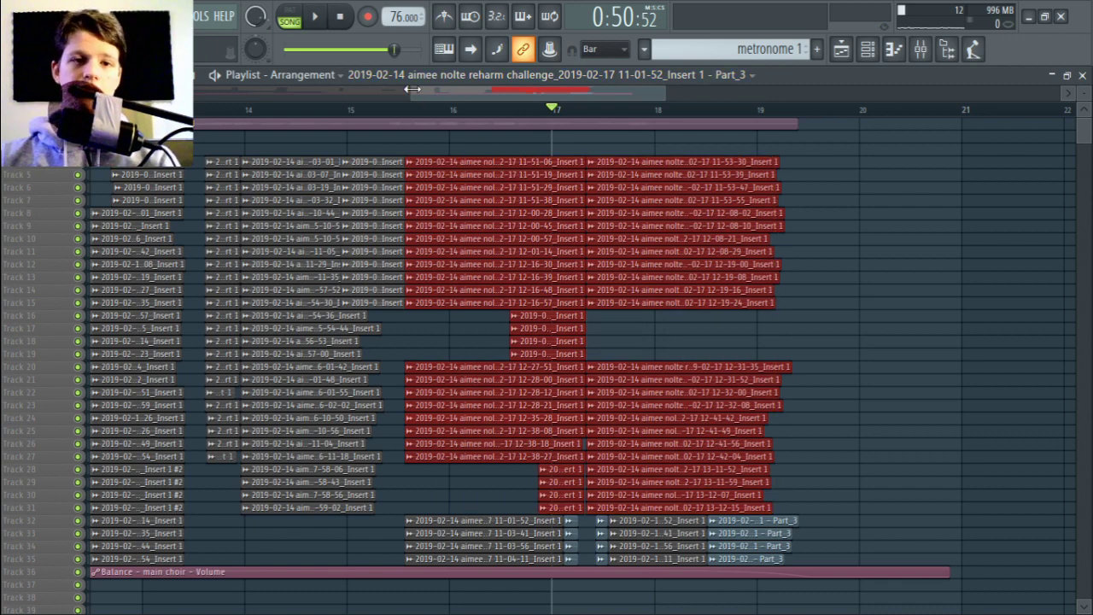
left_click_drag(412, 89, 220, 89)
left_click_drag(478, 183, 885, 535)
key("ctrl+d")
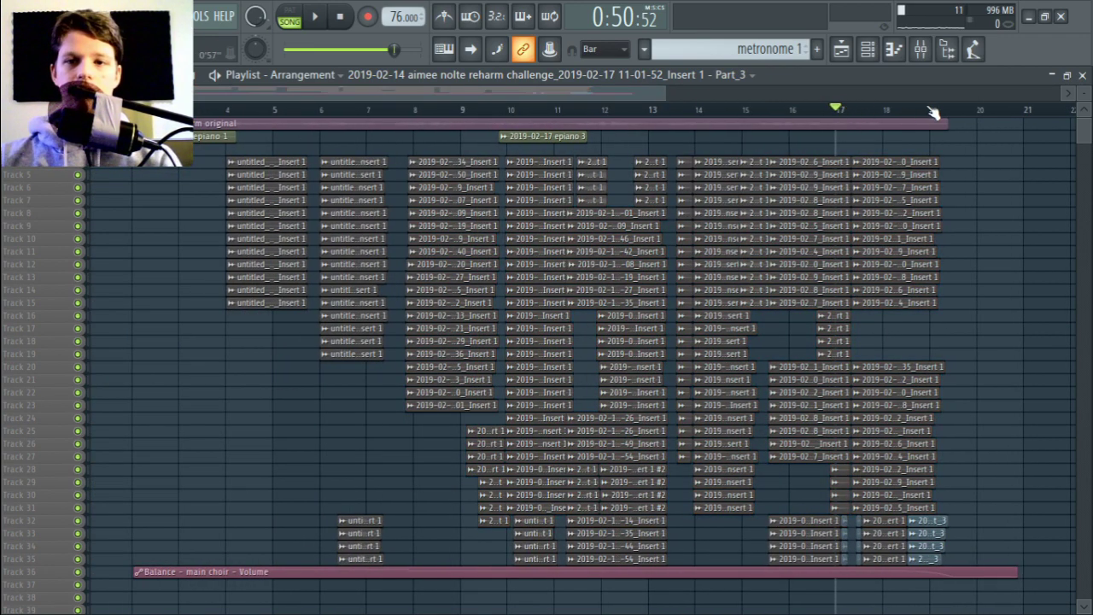
- Highlight the clips on tracks 32 to 35 between bars 15 and 20, singling out the four Part_3 clips
scroll(934, 112, "up", 2)
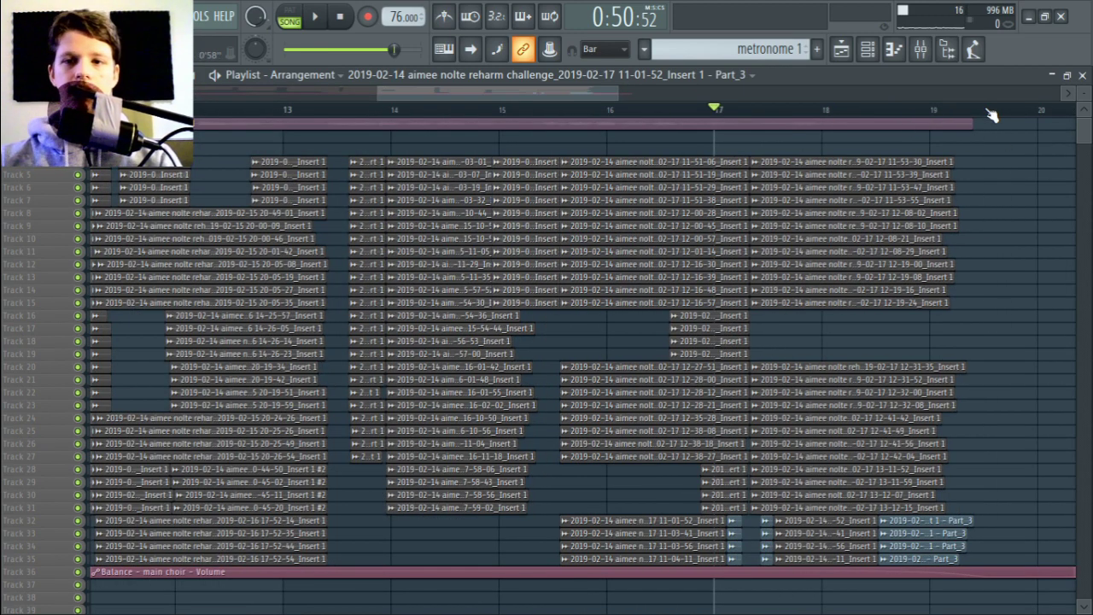
scroll(982, 120, "up", 3)
scroll(998, 290, "down", 3)
left_click_drag(980, 504, 358, 458)
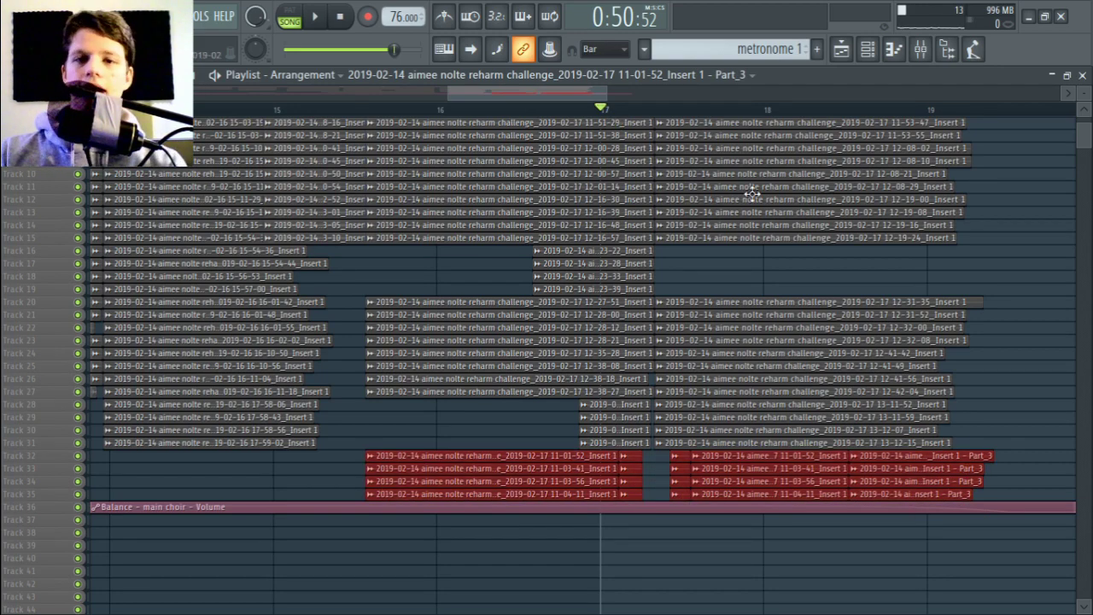
scroll(751, 222, "up", 3)
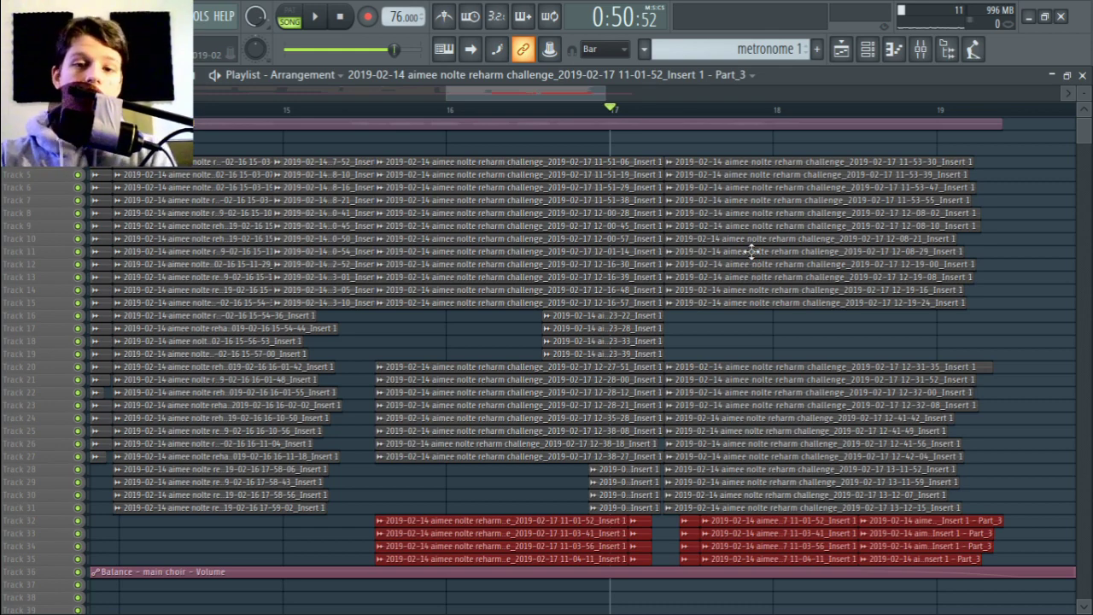
left_click_drag(963, 519, 965, 573)
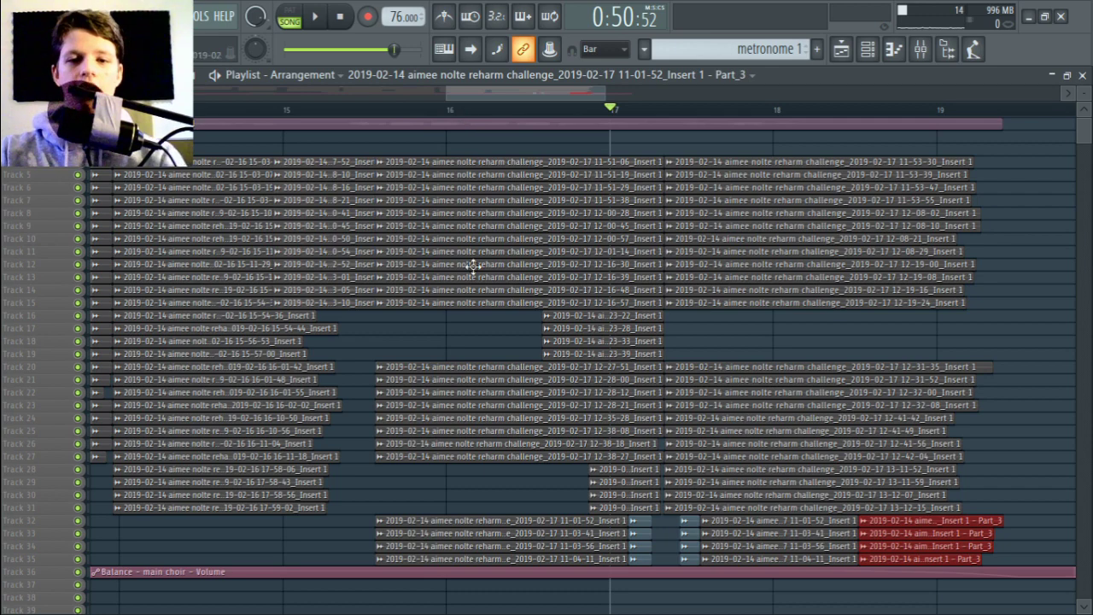
left_click_drag(549, 527, 513, 515)
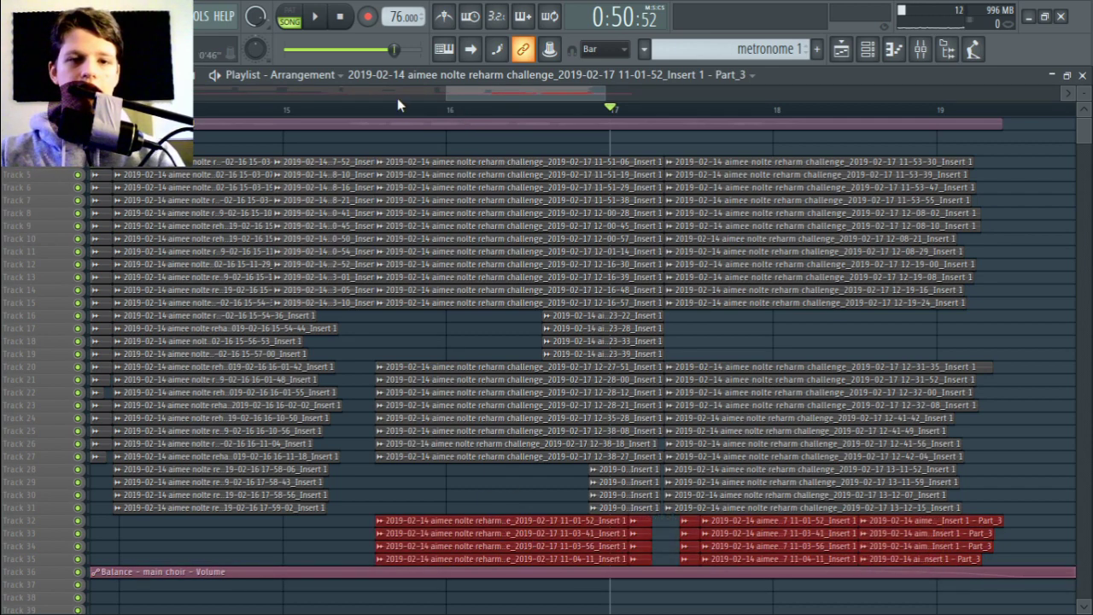
- Move the playhead to 0:47:36 near bar 16 and return it to 0:50:52
left_click(448, 110)
scroll(447, 110, "up", 2)
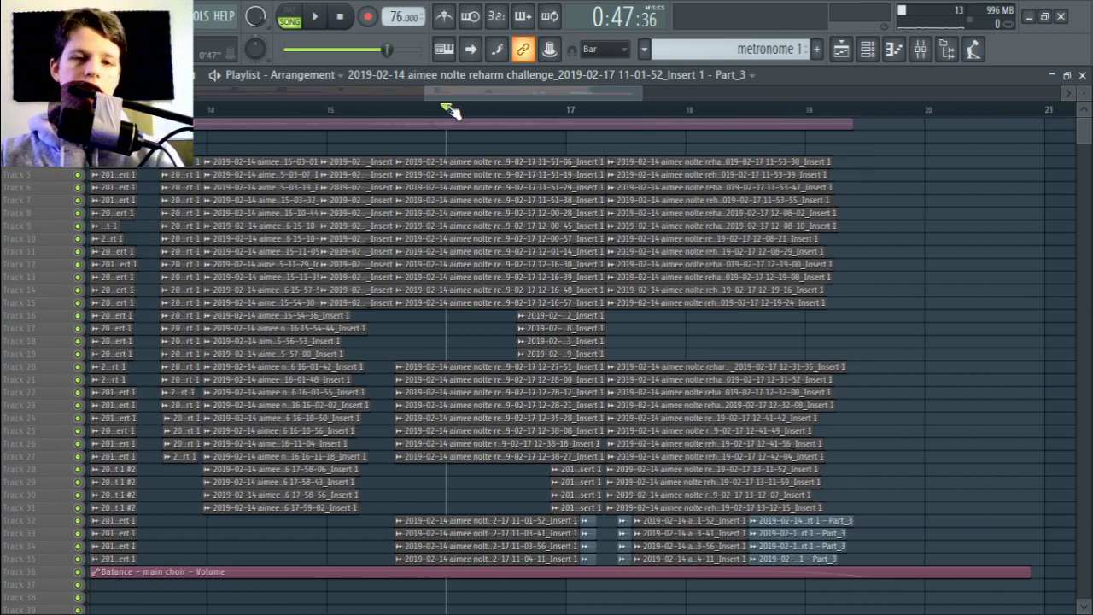
left_click(630, 110)
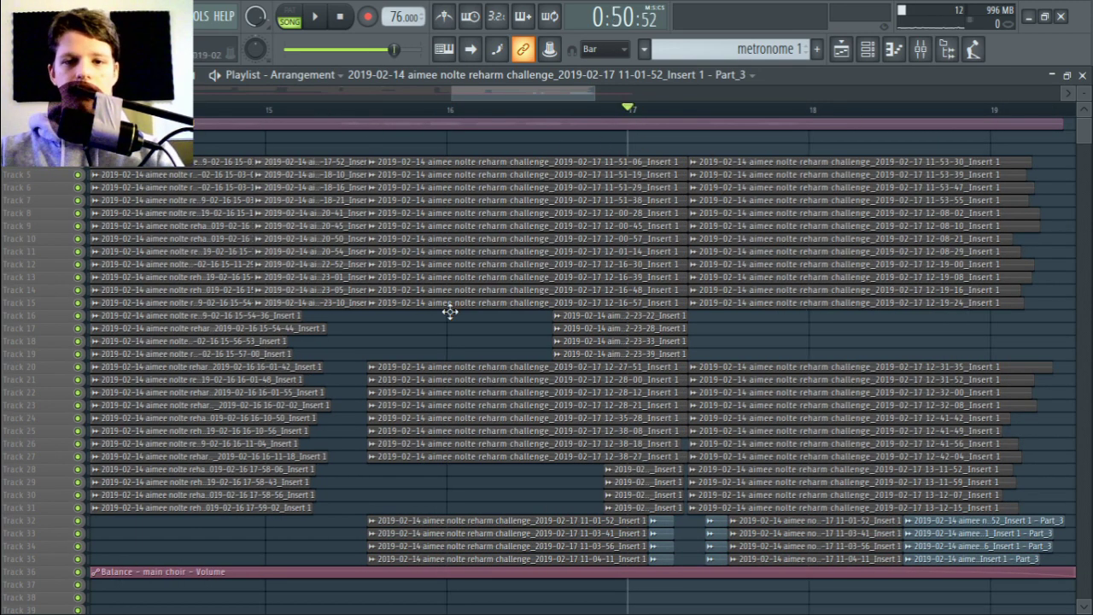
- Highlight the stacked clips on tracks 11 to 20 and the short pitched clips on tracks 32 to 35, and clear the selection
left_click_drag(416, 245, 959, 375)
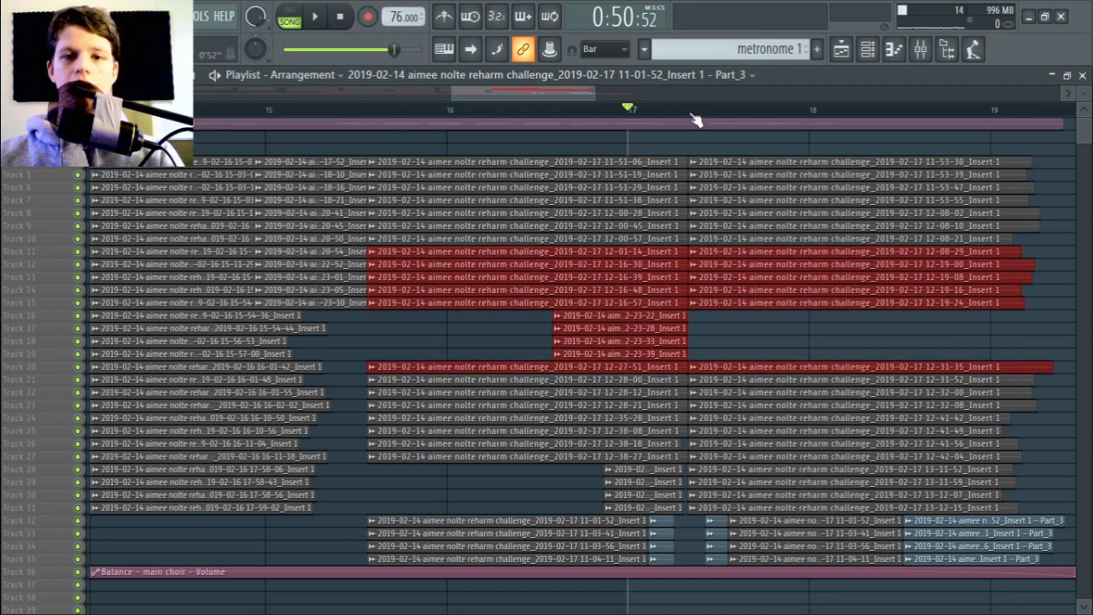
left_click_drag(659, 517, 731, 566)
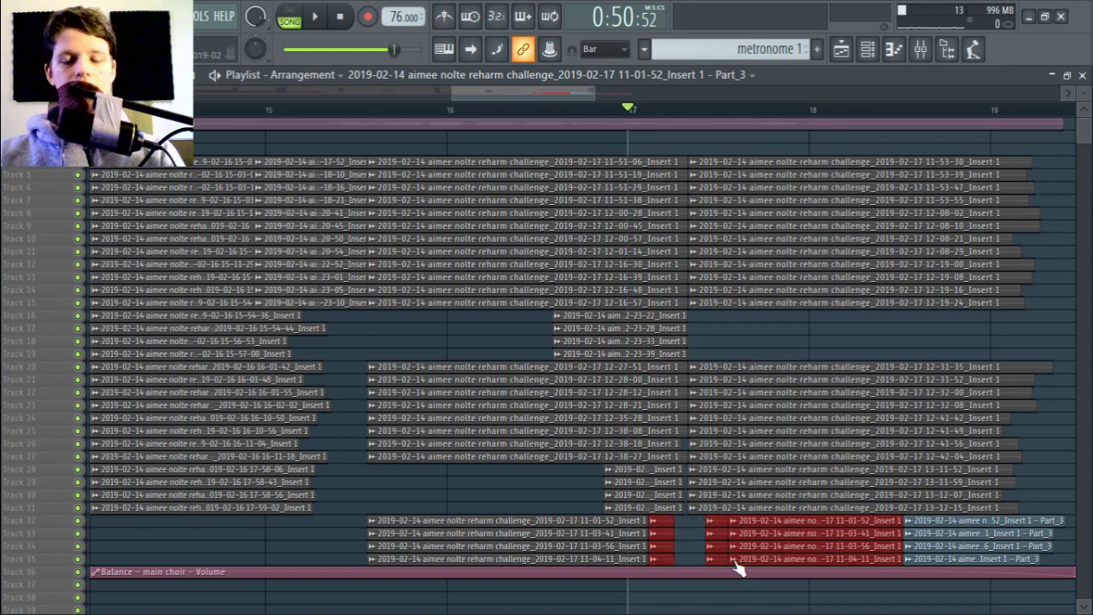
key("Delete")
- Examine the whole arrangement up to bar 22, with track 1 enlarged to show the waveform of the original recording
scroll(636, 115, "down", 4)
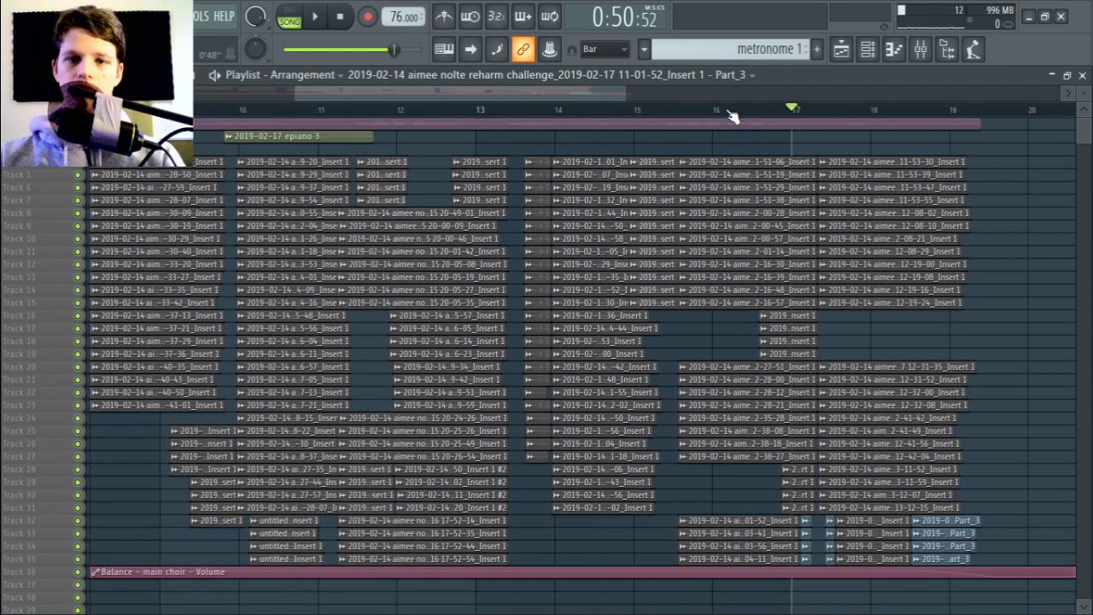
scroll(726, 110, "down", 2)
left_click_drag(467, 97, 299, 100)
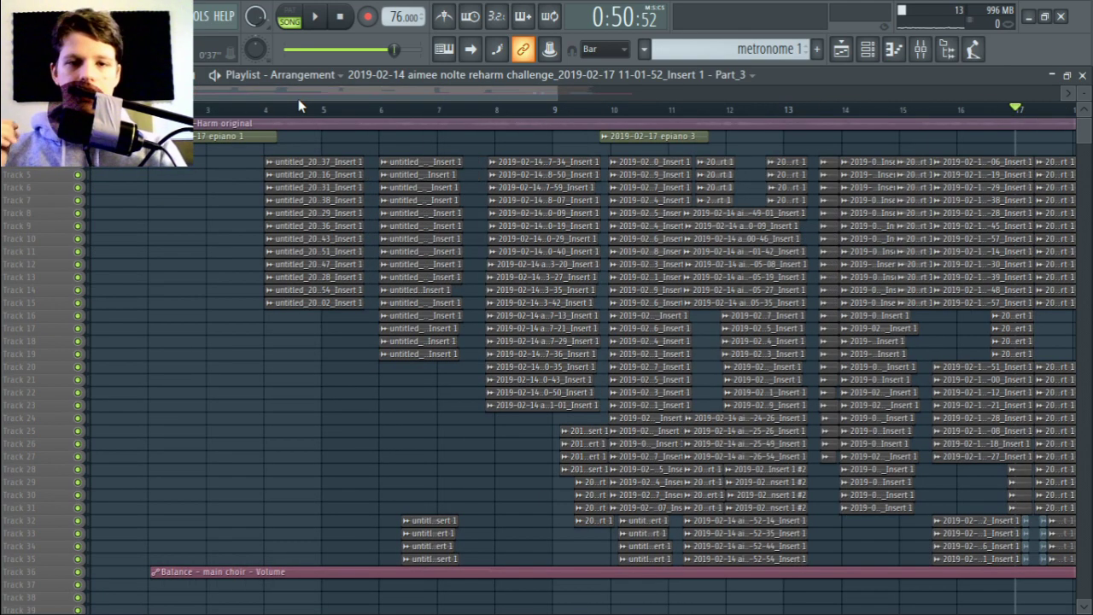
left_click_drag(558, 96, 679, 109)
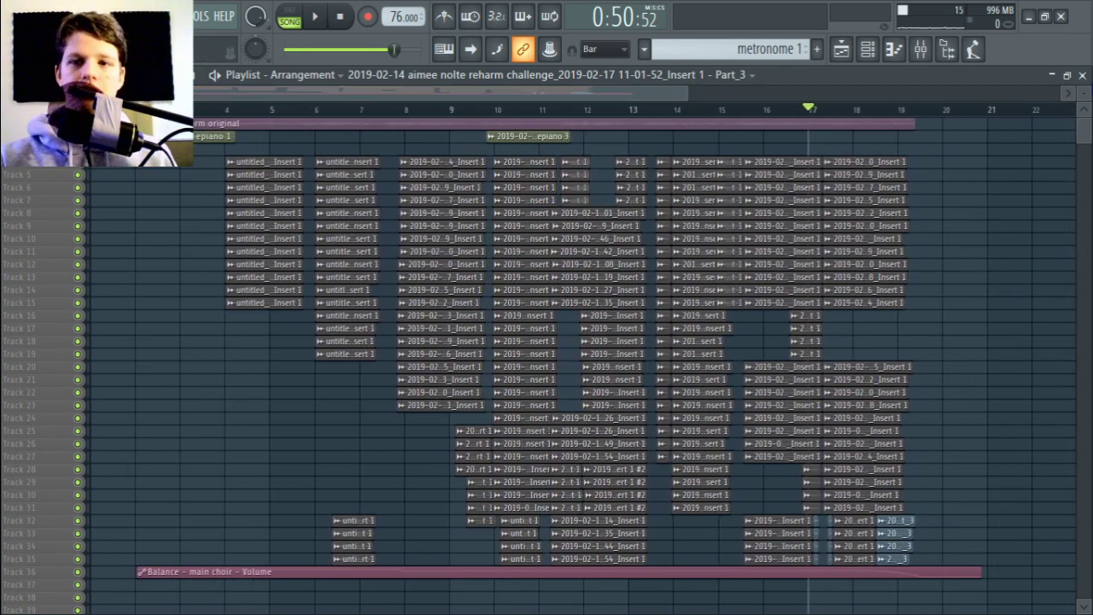
mouse_move(1083, 92)
left_mouse_down()
mouse_move(1082, 70)
mouse_move(1082, 114)
mouse_move(1083, 85)
left_mouse_up()
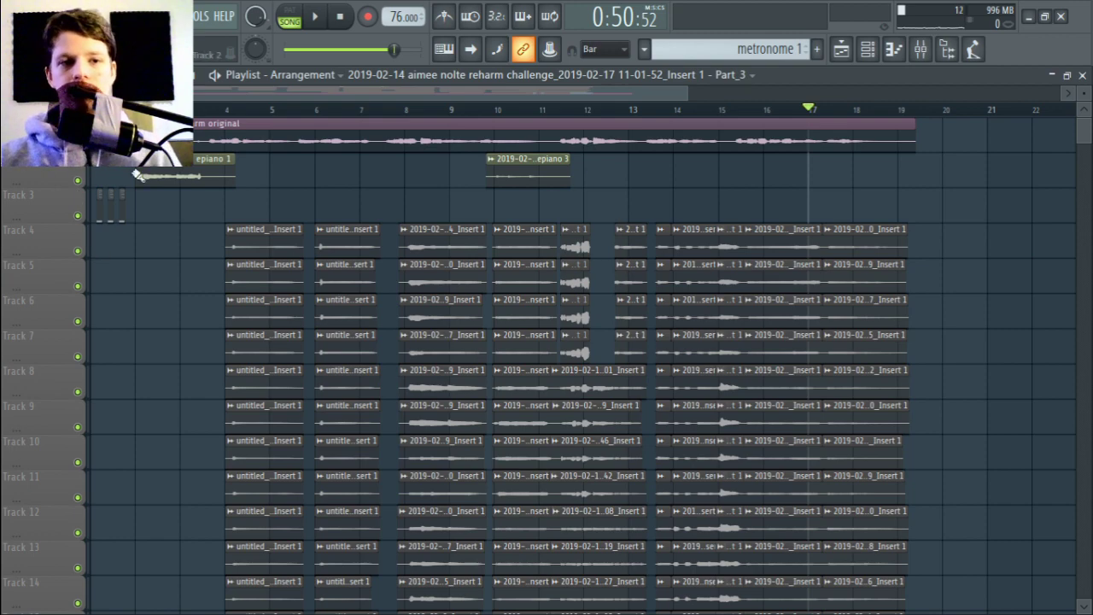
scroll(1065, 92, "down", 3)
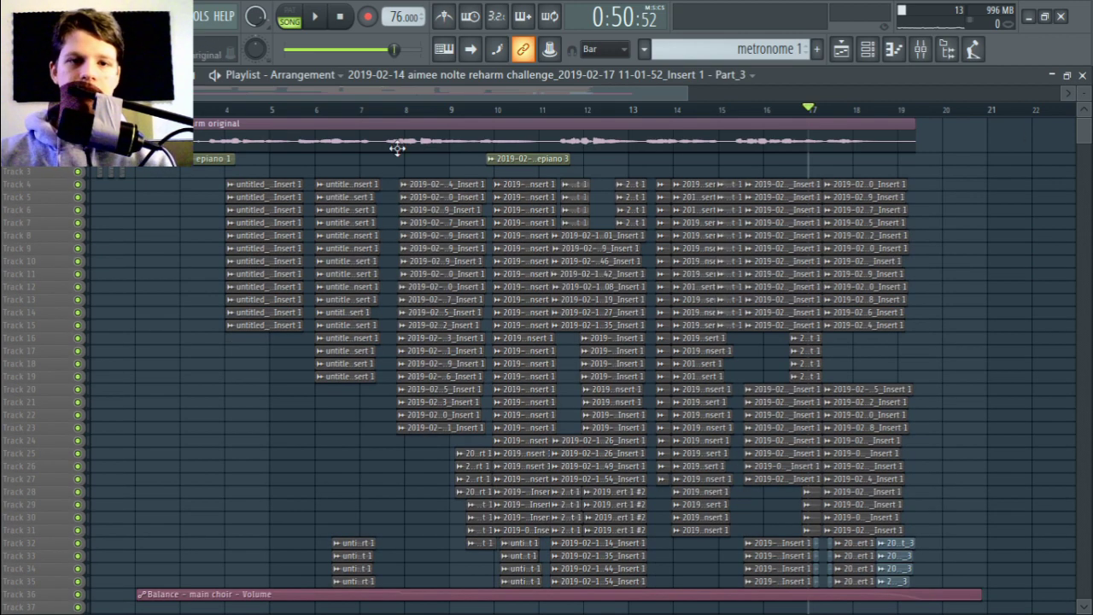
- Play the arrangement from 0:10:13 at bar 4, listen with only track 1 active, and turn all tracks back on
left_click_drag(361, 109, 234, 109)
key("space")
key("space")
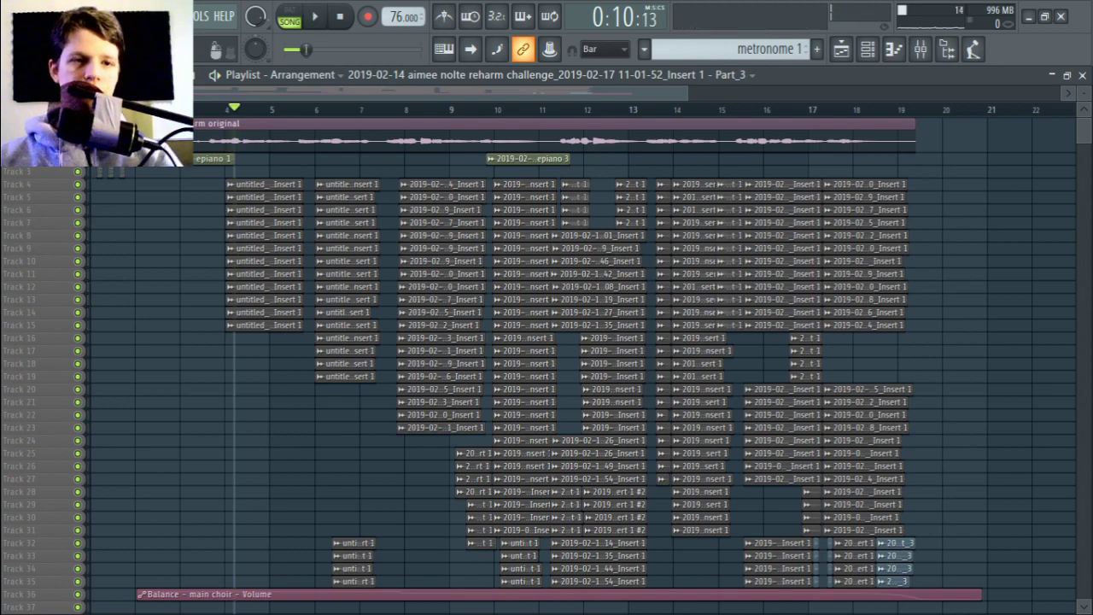
key("space")
key("space")
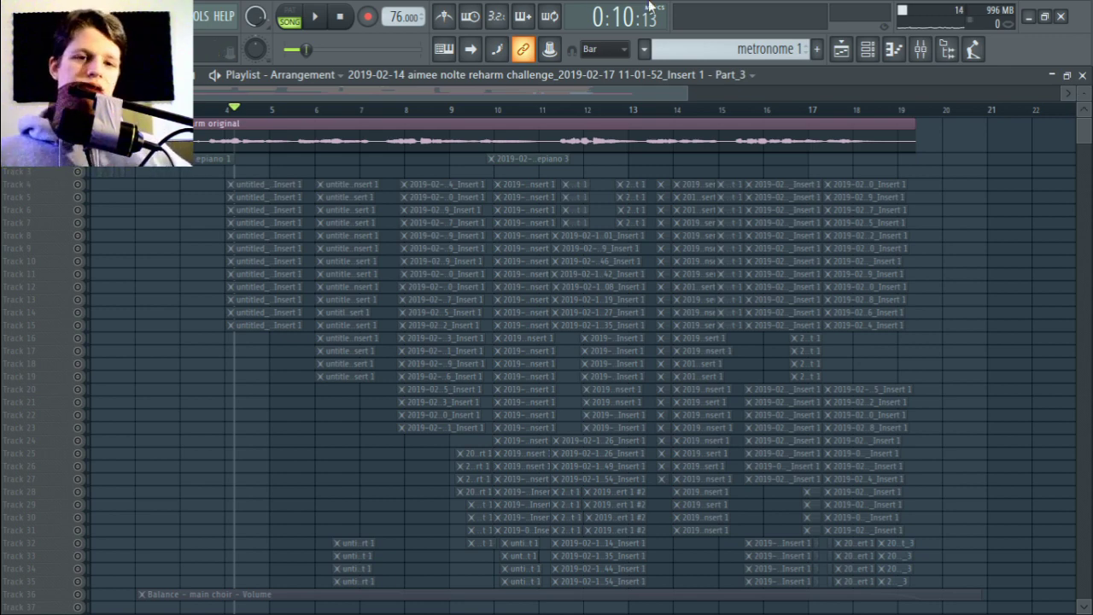
right_click(77, 135)
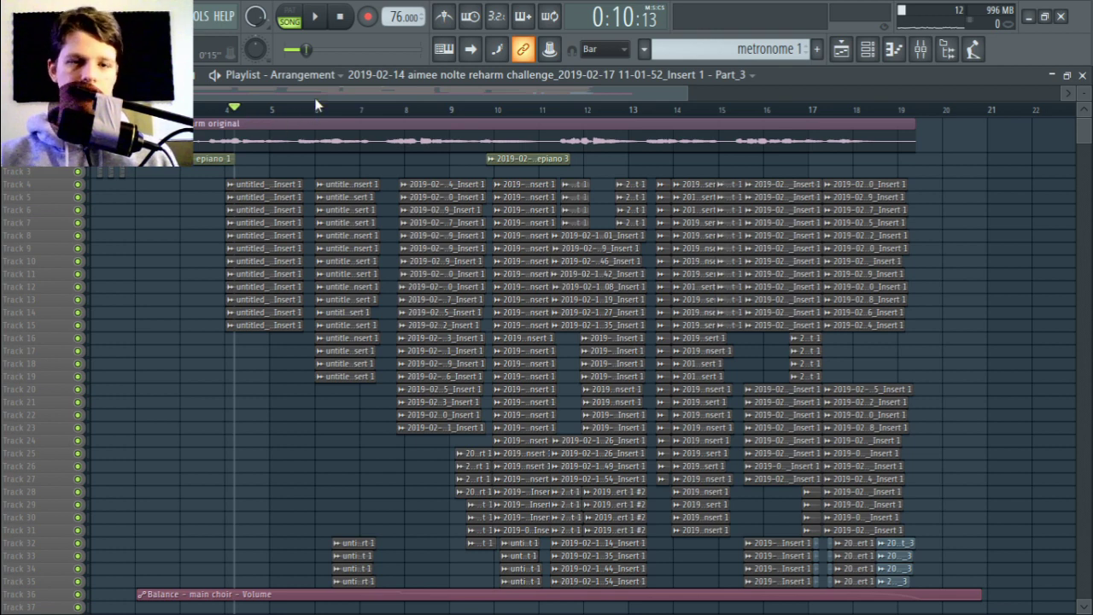
- Move the playhead through 0:22:10 and 0:28:42 to 0:28:24, and play the phrase at bar 10 briefly
left_click_drag(325, 113, 410, 111)
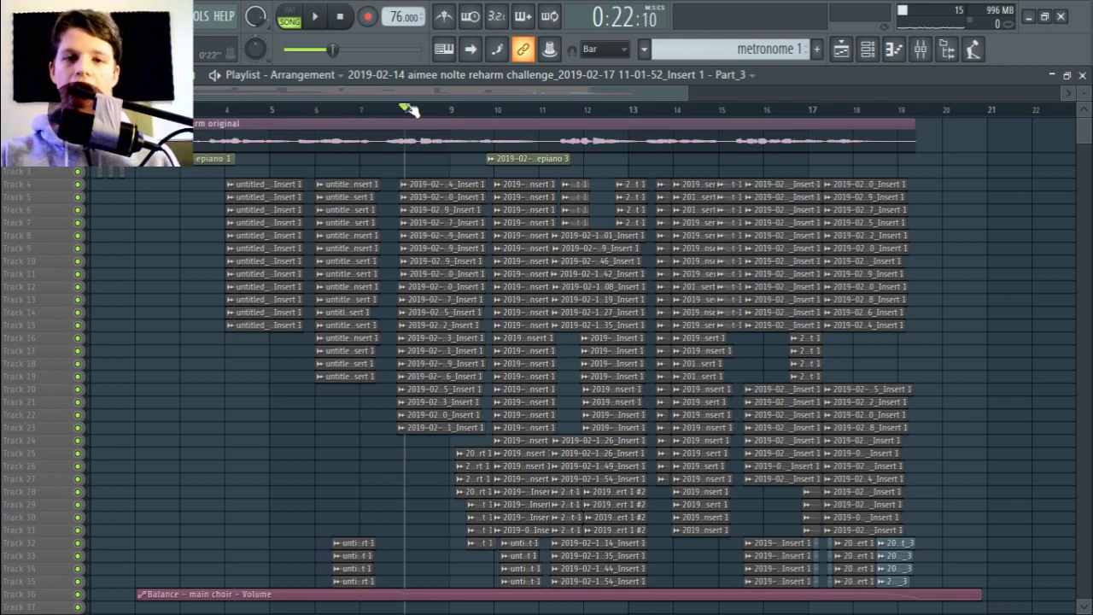
left_click(496, 120)
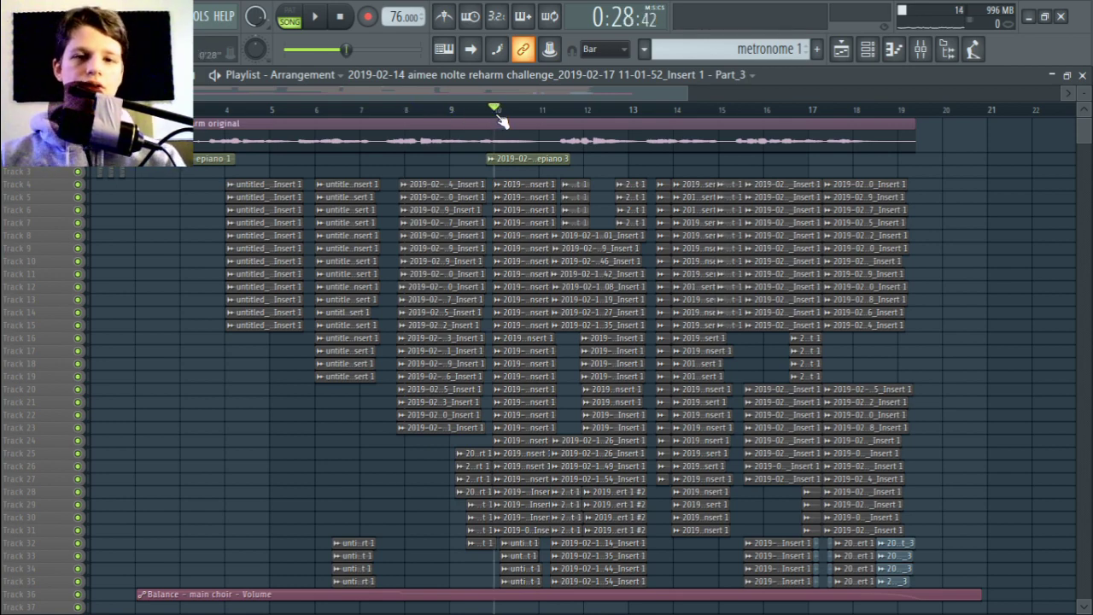
scroll(503, 120, "up", 5)
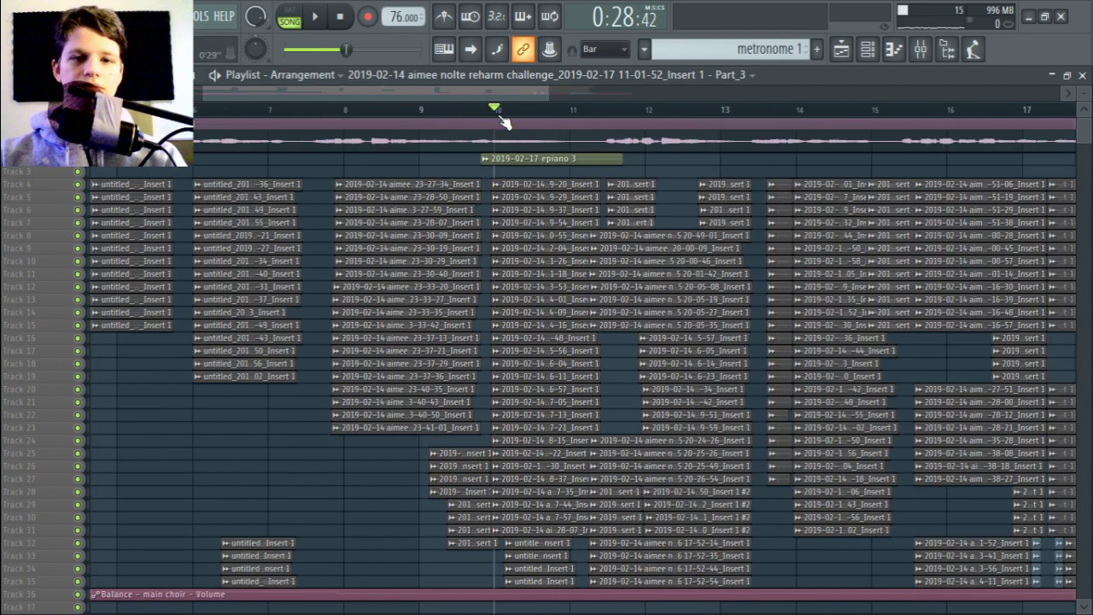
left_click(484, 113)
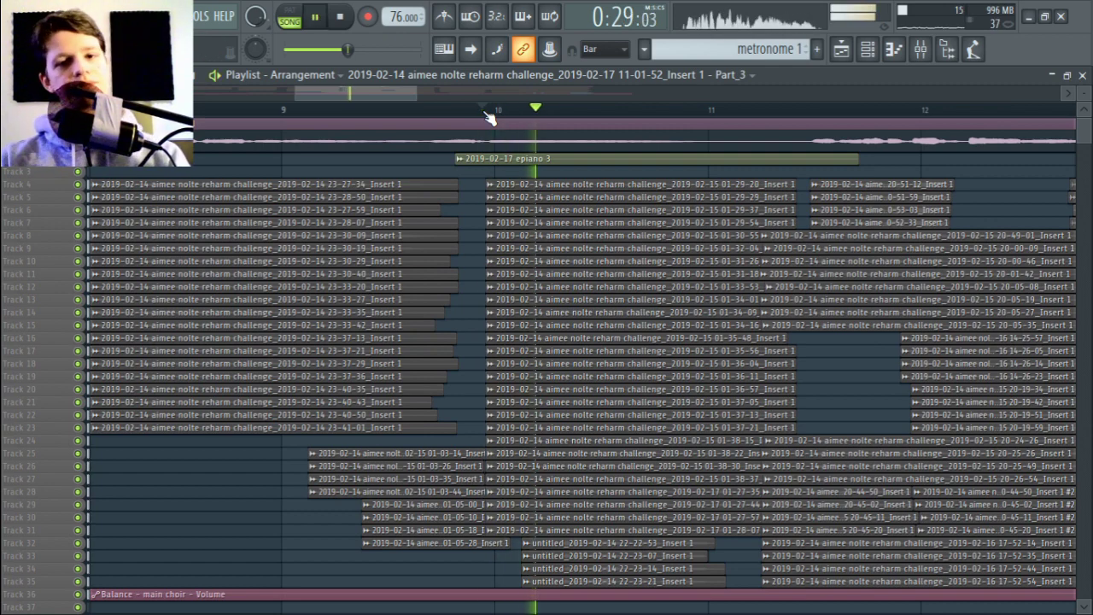
scroll(668, 382, "right", 3)
scroll(669, 382, "right", 1)
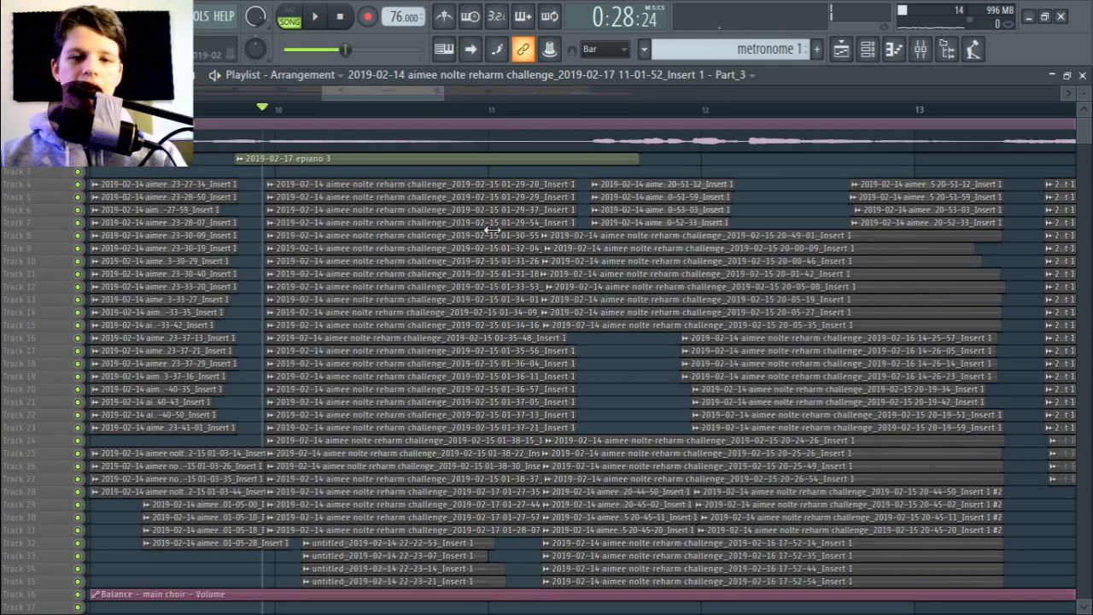
- Move the playhead to 0:31:57 and on to 0:33:08, and play the phrase between bars 11 and 12 briefly
left_click(485, 111)
scroll(378, 302, "right", 3)
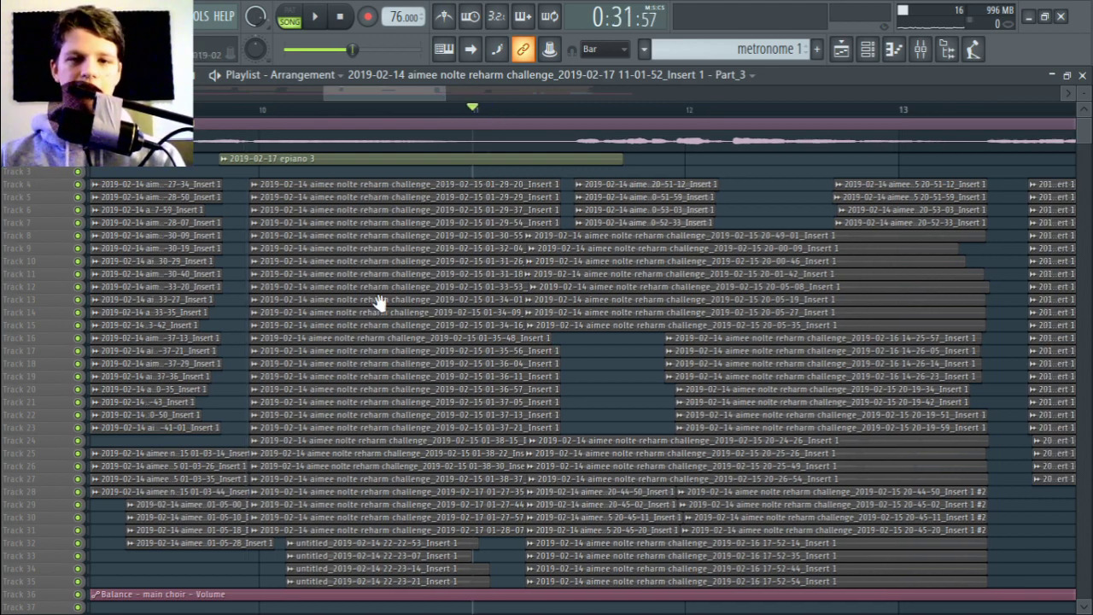
left_click(393, 111)
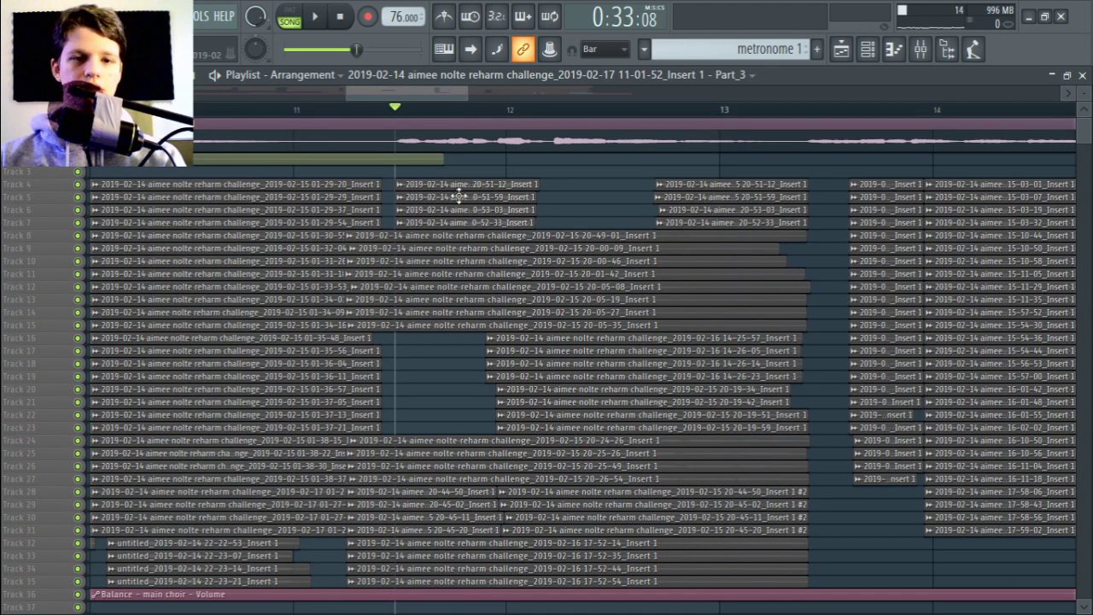
key("space")
key("space")
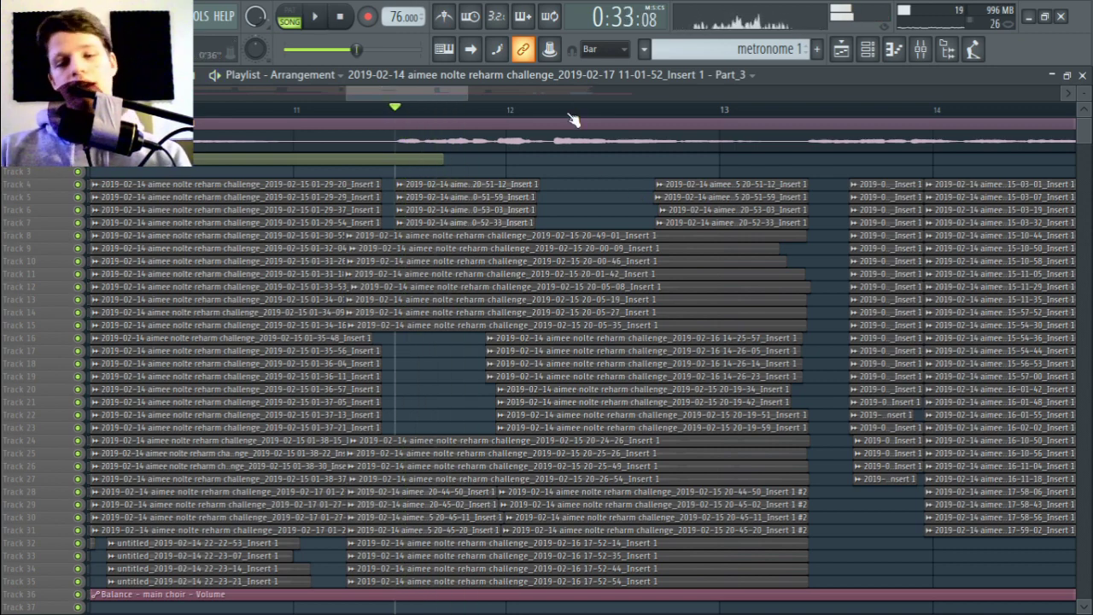
- Move the playhead to 0:37:89 near bar 13 and on to 0:39:16 at the end of the phrase
scroll(546, 223, "right", 2)
left_click(622, 110)
scroll(683, 208, "right", 7)
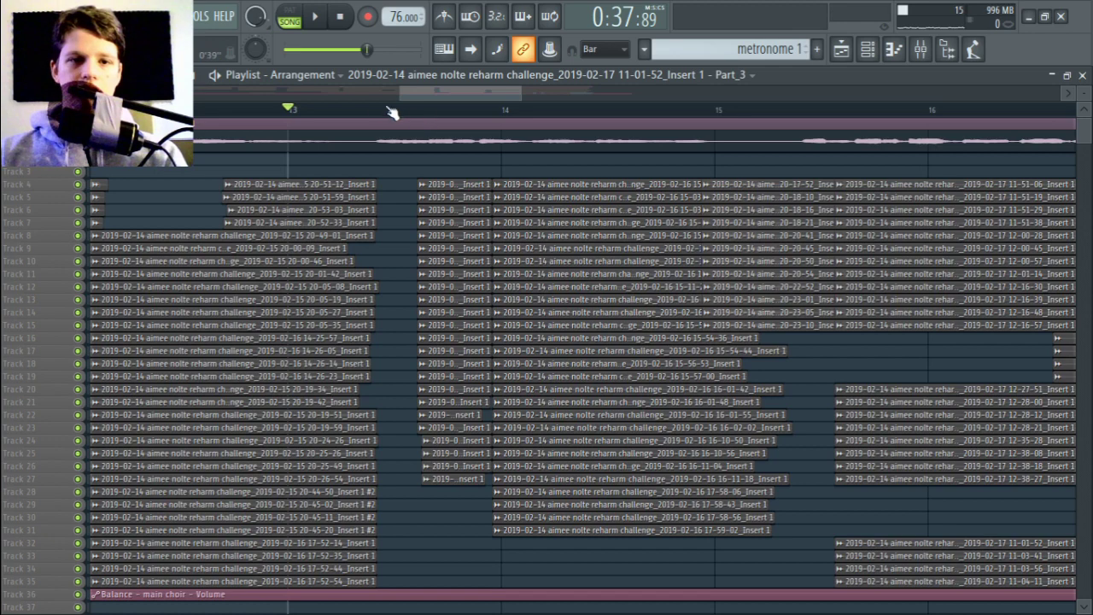
left_click(376, 109)
- Isolate tracks 32 to 35 so that only these four choir tracks are active
scroll(533, 243, "down", 3)
scroll(538, 256, "left", 10)
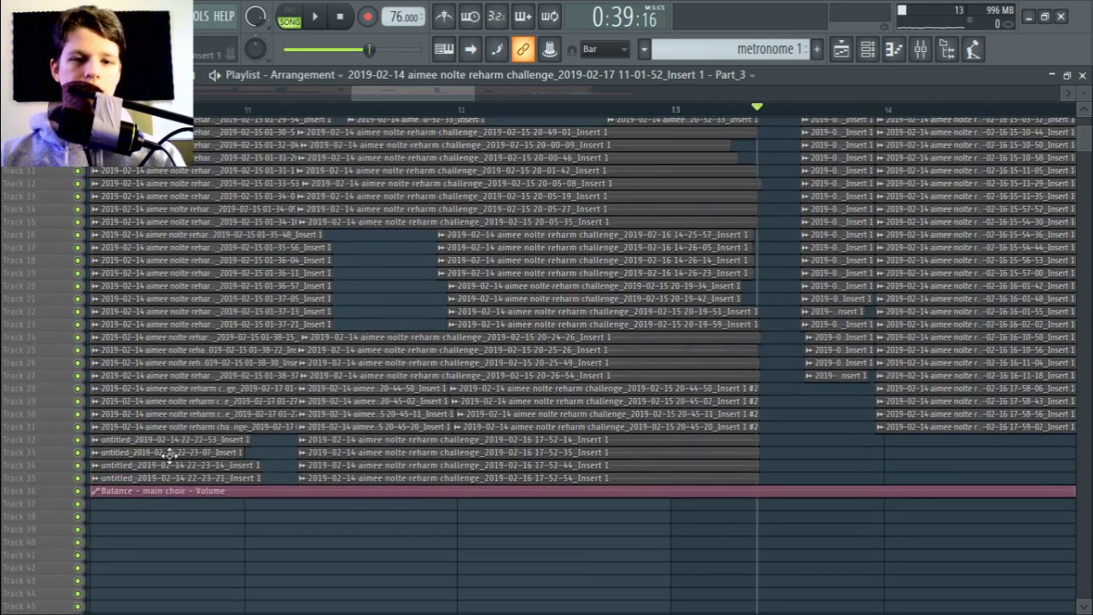
left_click(78, 478, "ctrl")
left_click(78, 465)
left_click(77, 438)
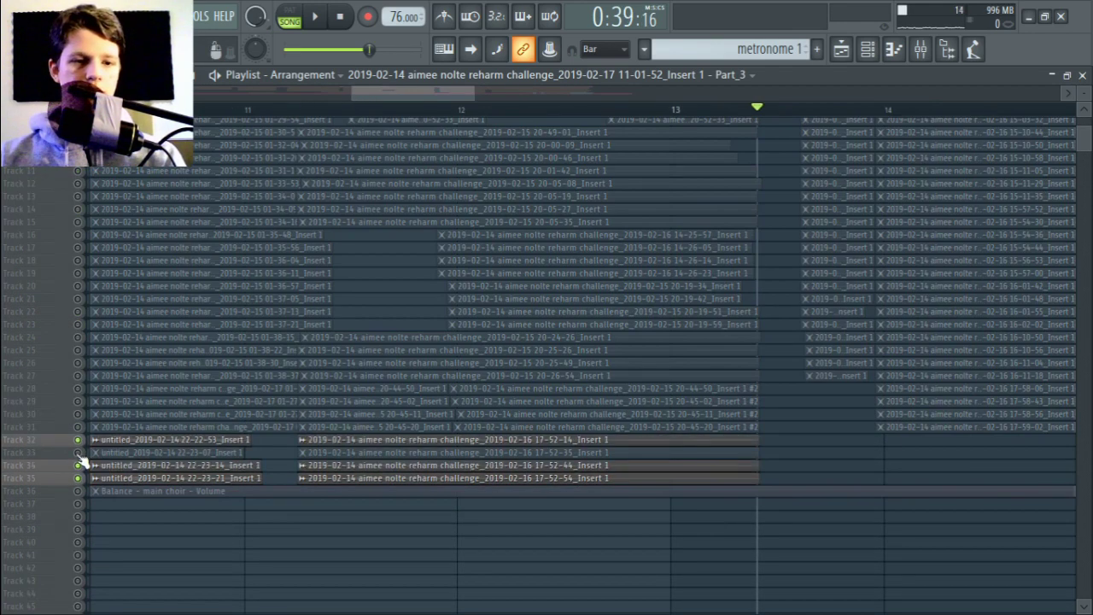
left_click(78, 452)
- Play the isolated tracks briefly from between bars 11 and 12, and turn all tracks back on
left_click(305, 110)
key("space")
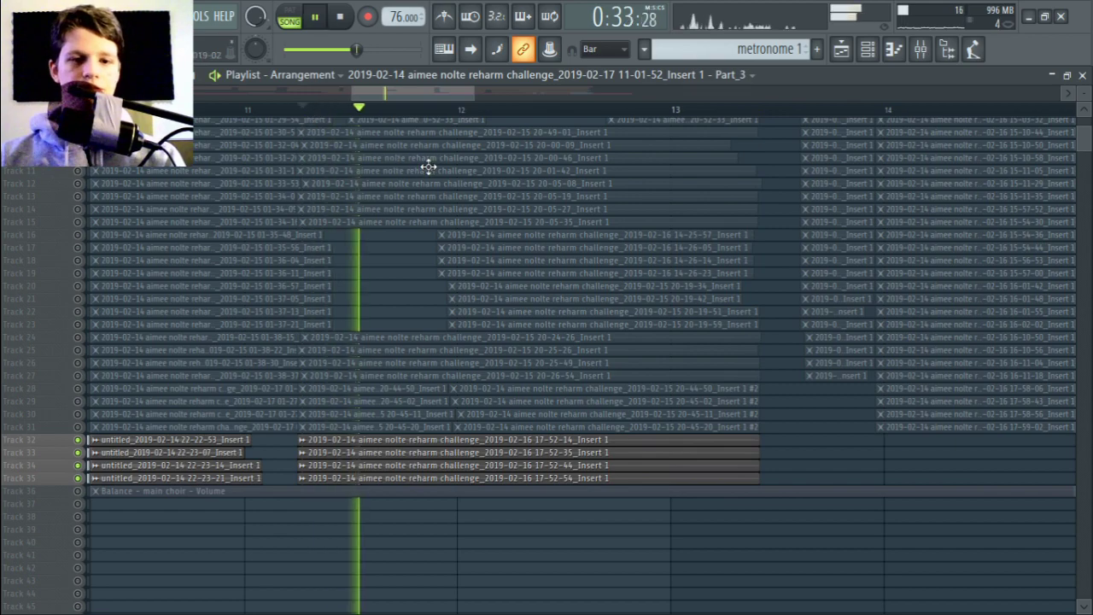
left_click(78, 452, "ctrl")
left_click(77, 452, "ctrl")
key("space")
- Move the playhead to 0:39:87 between bars 13 and 14, and on to 0:44:21 at bar 15
left_click_drag(711, 458, 309, 542)
left_click(400, 109)
left_click_drag(415, 278, 223, 302)
left_click_drag(589, 190, 496, 241)
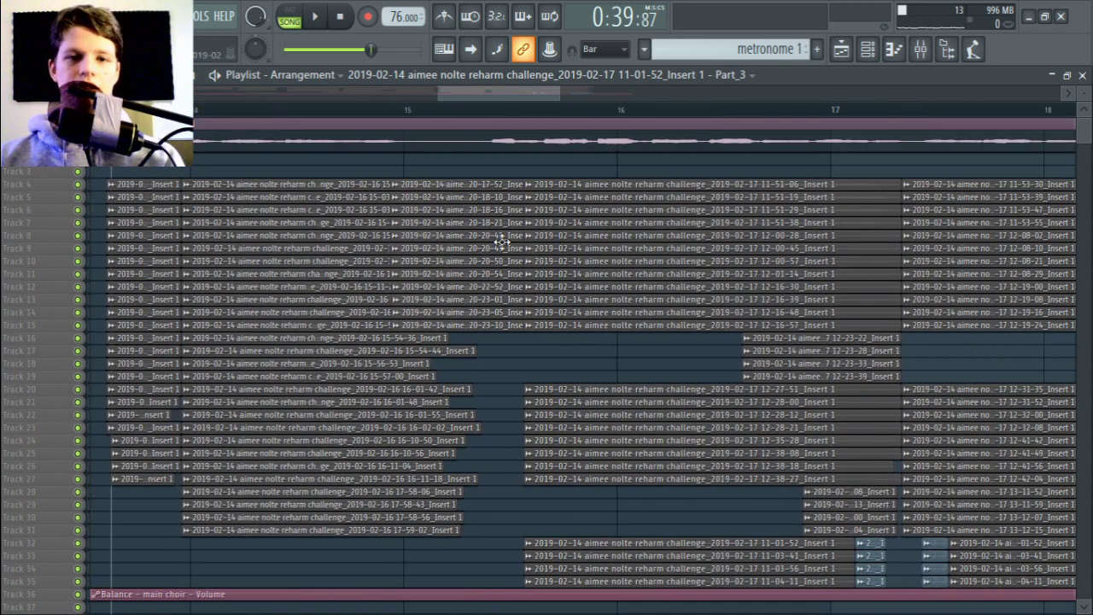
left_click(423, 115)
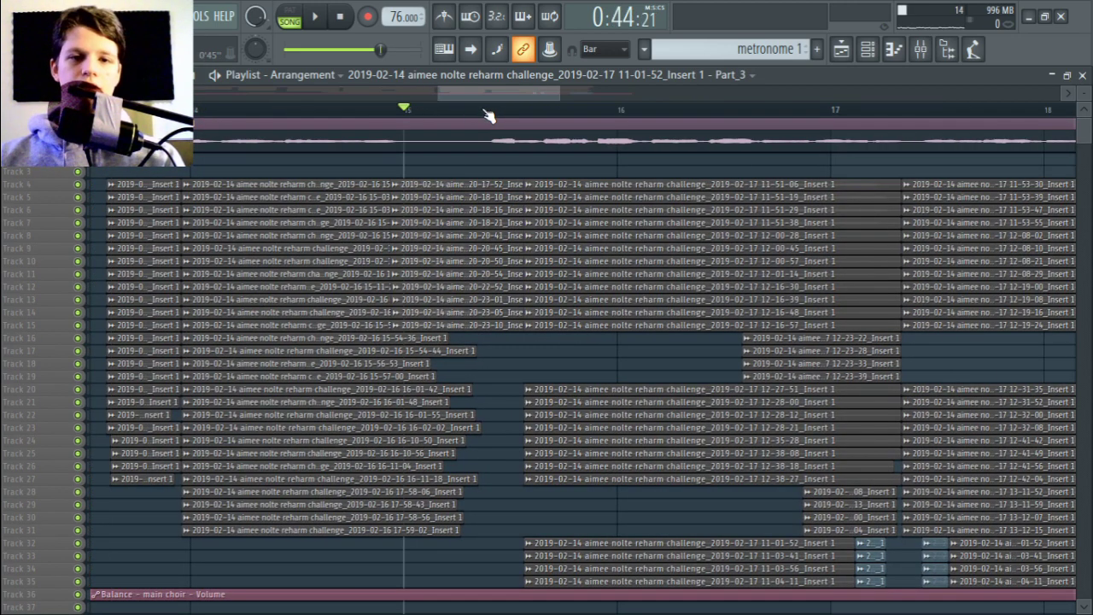
- Move the playhead to 0:47:36 at bar 16 and bring the whole arrangement into view in the playlist
scroll(470, 390, "right", 3)
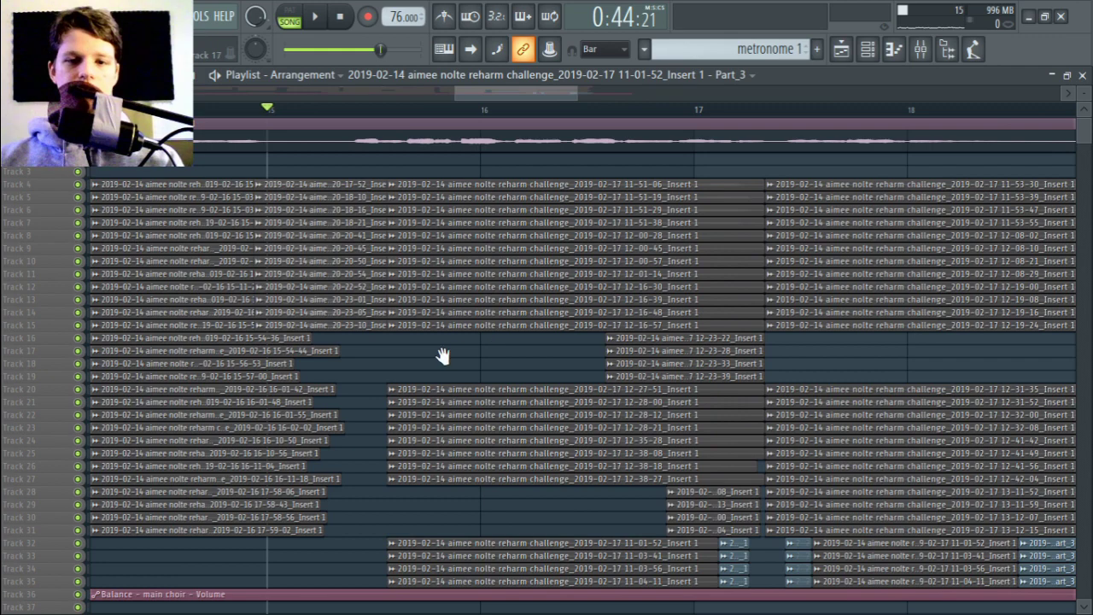
scroll(426, 367, "right", 2)
left_click(394, 115)
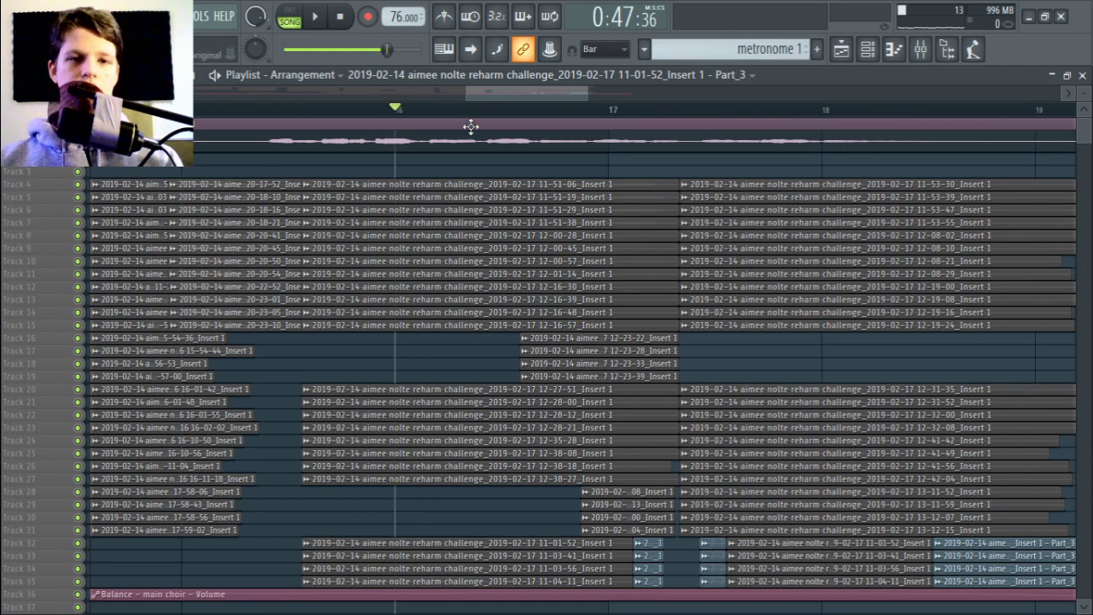
scroll(472, 120, "down", 8)
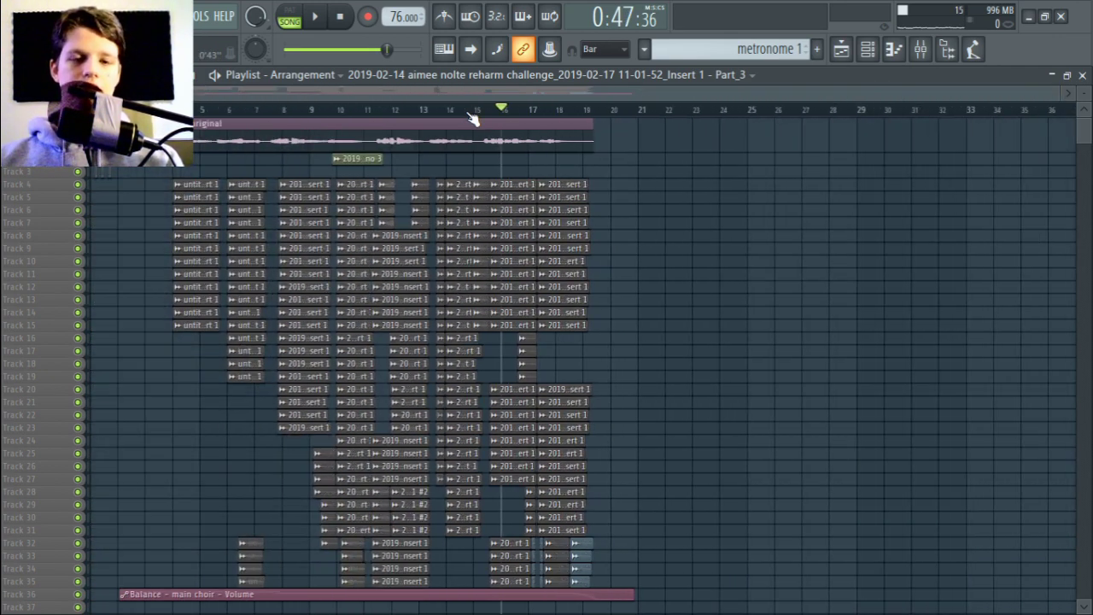
left_click_drag(1059, 95, 719, 88)
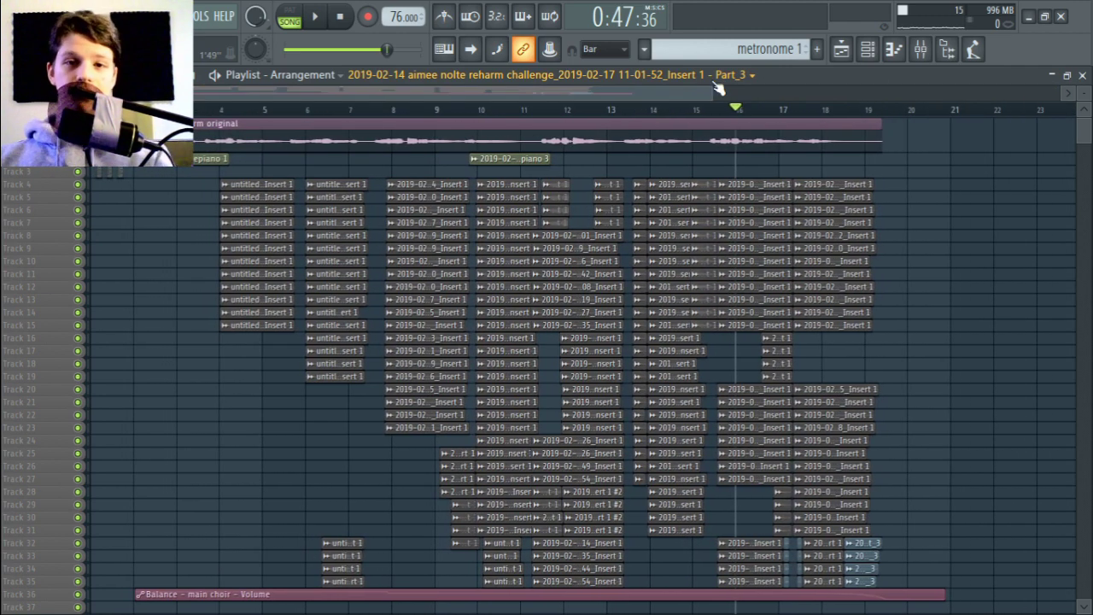